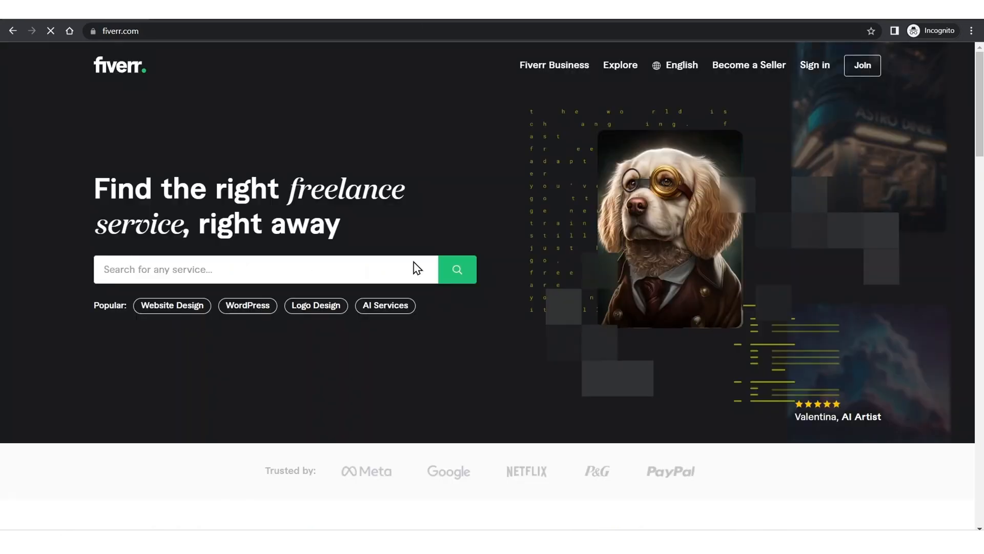
Step: Start creating a new Fiverr account by signing up with the existing Google account
{"action": "left_click", "coordinate": [862, 66]}
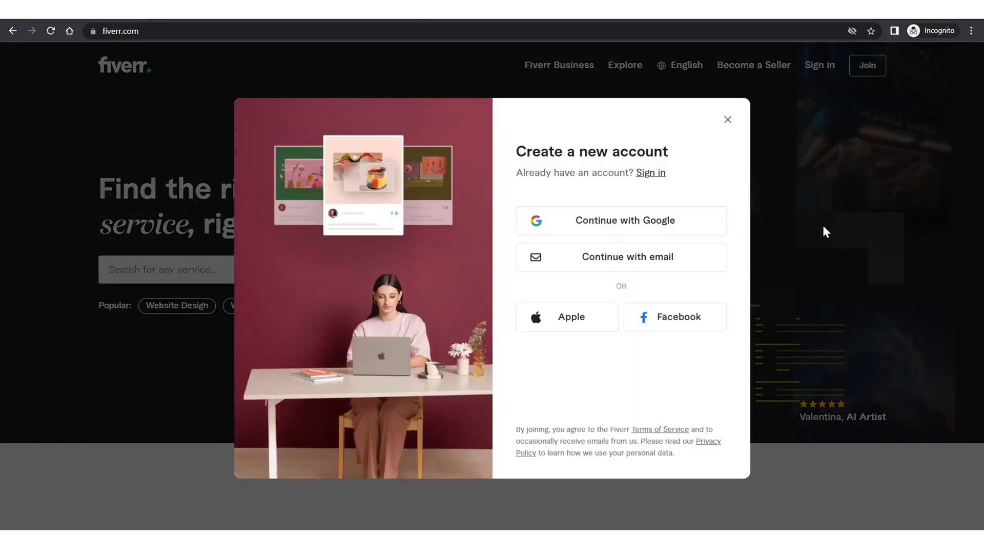
{"action": "left_click", "coordinate": [647, 228]}
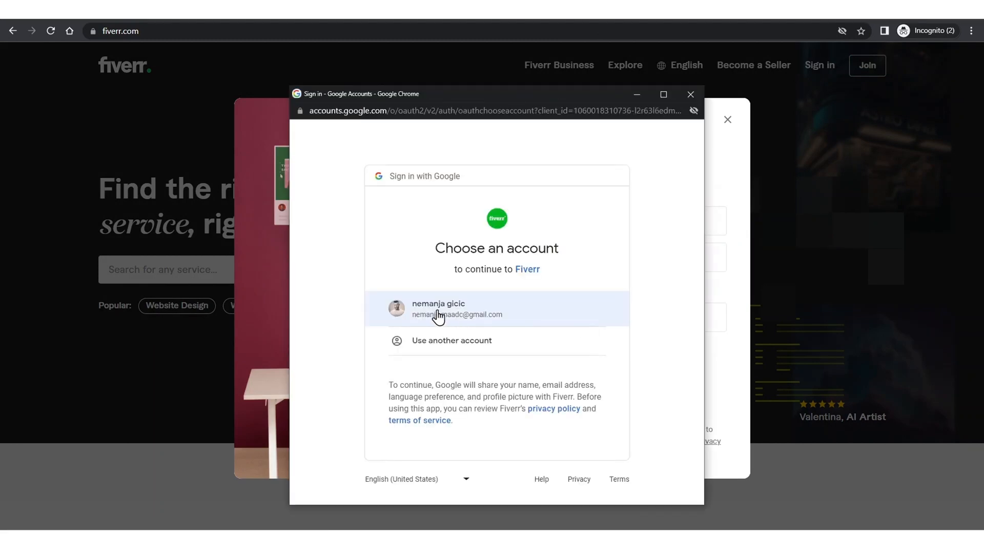
{"action": "left_click", "coordinate": [435, 314]}
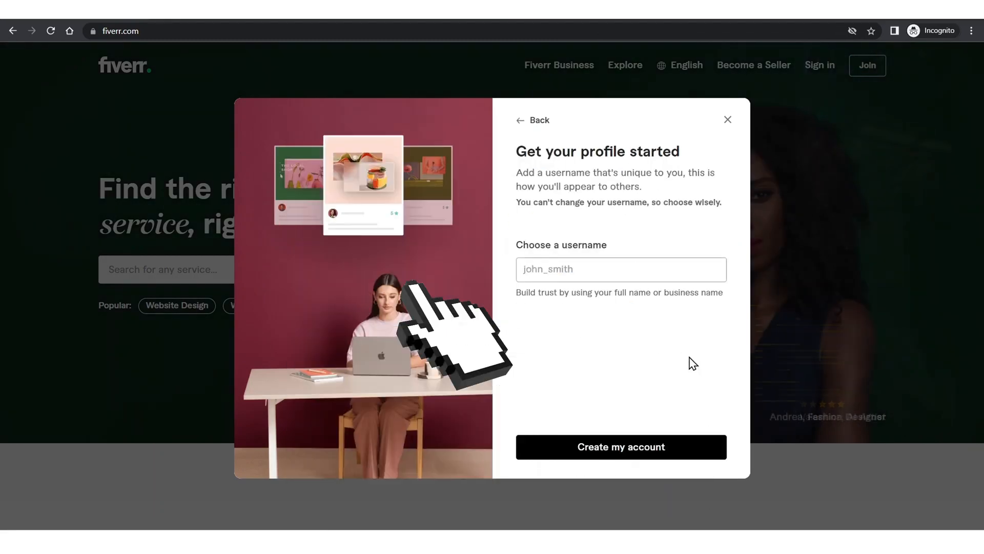
Step: Enter a unique username for the profile, extended with digits until it is available, and create the account
{"action": "type", "text": "nemanja"}
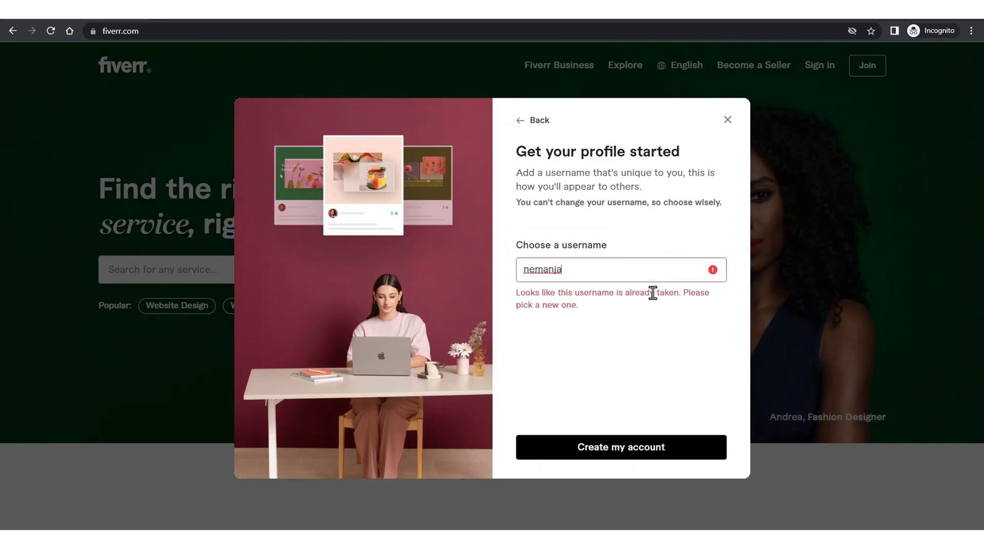
{"action": "type", "text": "20"}
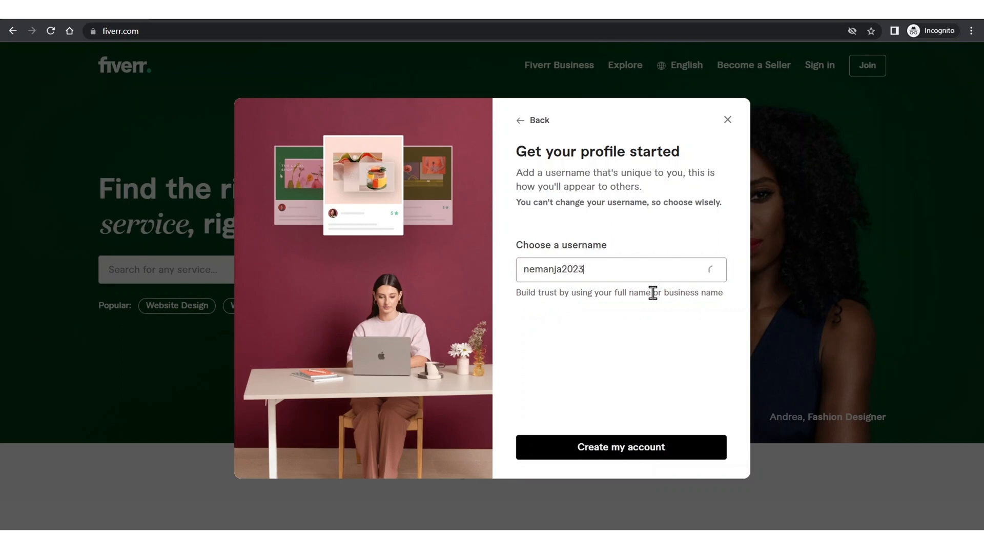
{"action": "type", "text": "23123"}
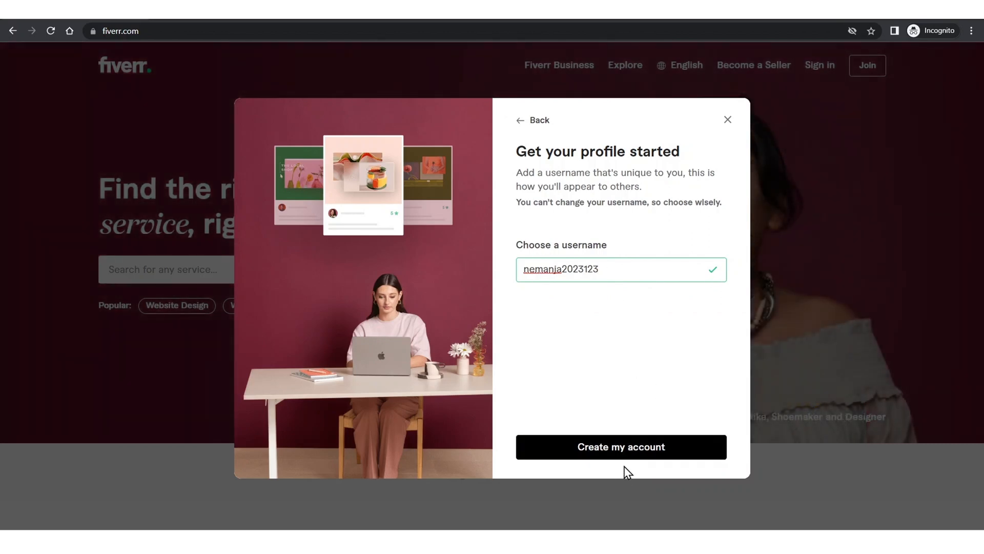
{"action": "left_click", "coordinate": [627, 458]}
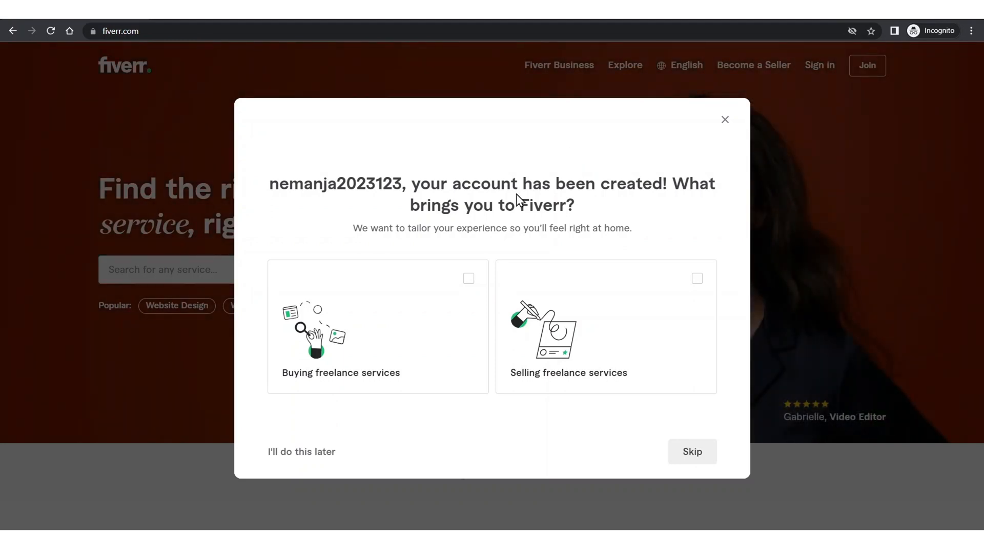
Step: Answer the onboarding questions with Selling freelance services as the purpose and Solo freelancer as the freelancer type
{"action": "left_click", "coordinate": [597, 326]}
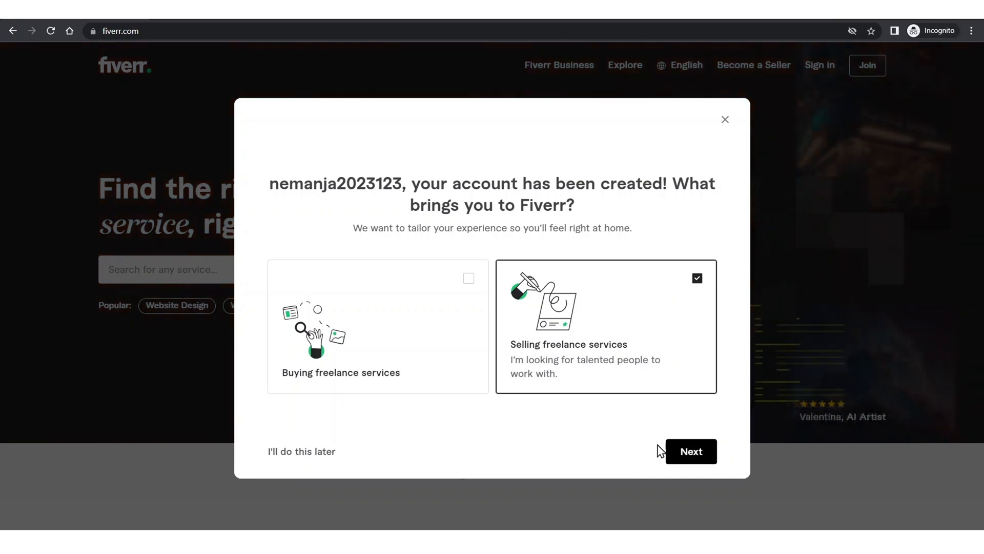
{"action": "left_click", "coordinate": [682, 453]}
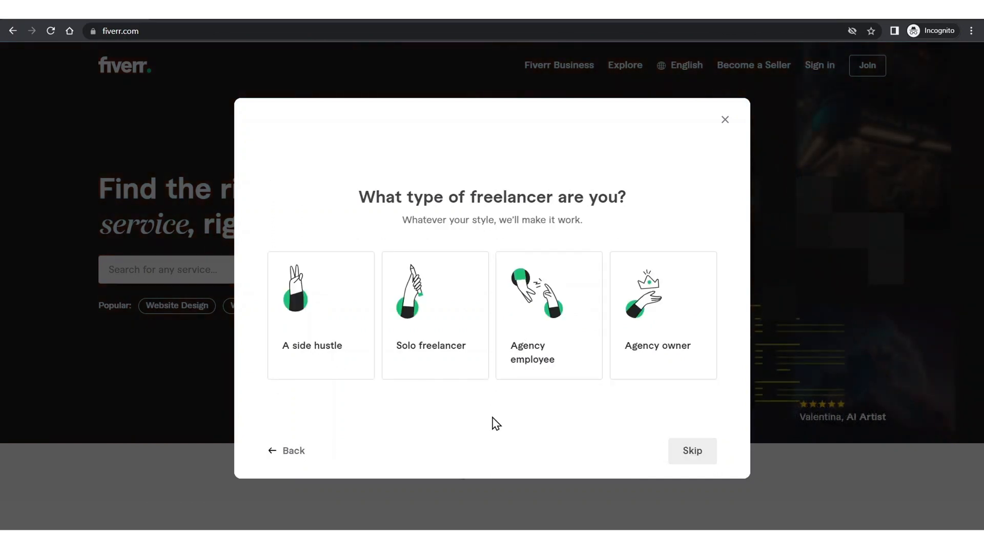
{"action": "left_click", "coordinate": [319, 297]}
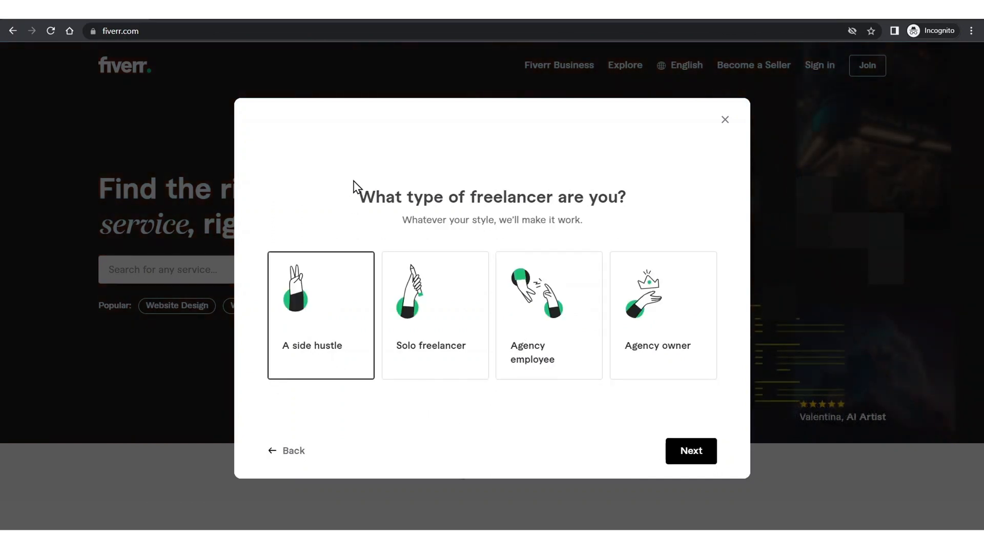
{"action": "left_click", "coordinate": [454, 333]}
{"action": "left_click", "coordinate": [685, 455]}
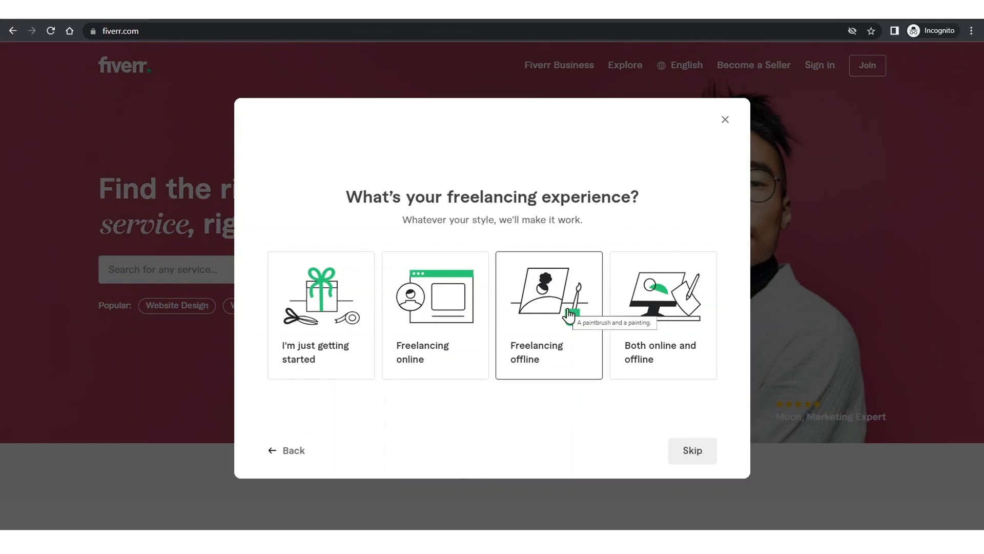
Step: Set the freelancing experience to Both online and offline, finish the questionnaire and proceed to completing the seller profile
{"action": "left_click", "coordinate": [440, 323]}
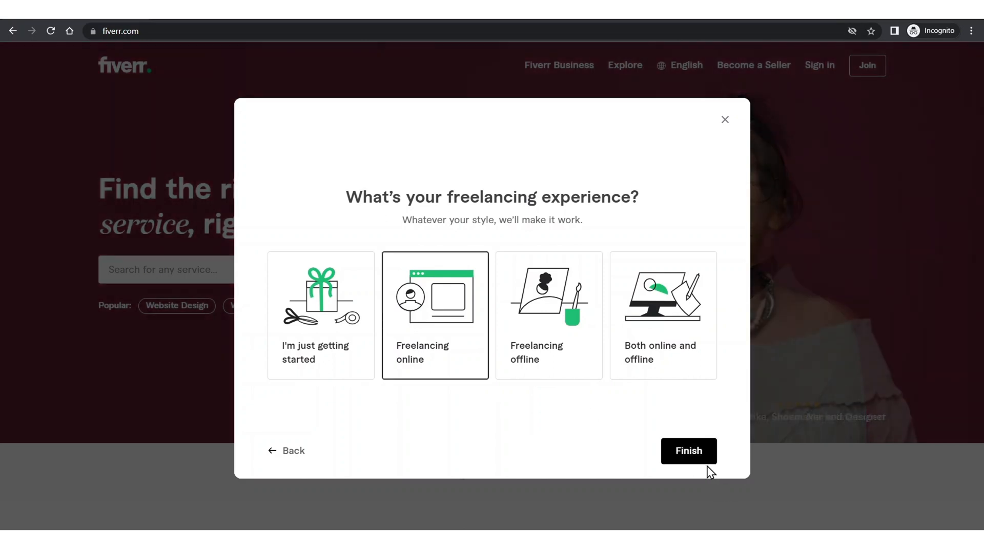
{"action": "left_click", "coordinate": [685, 351]}
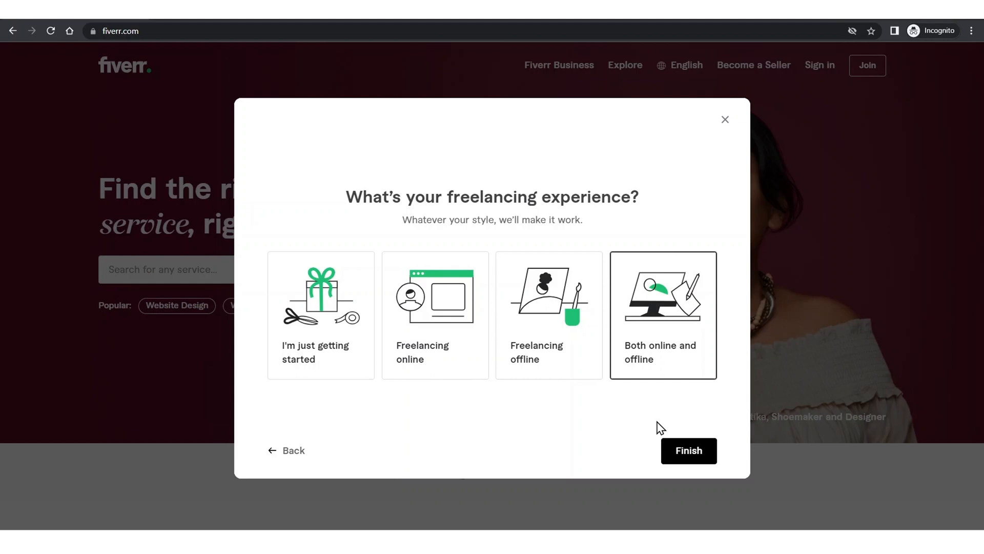
{"action": "left_click", "coordinate": [679, 457]}
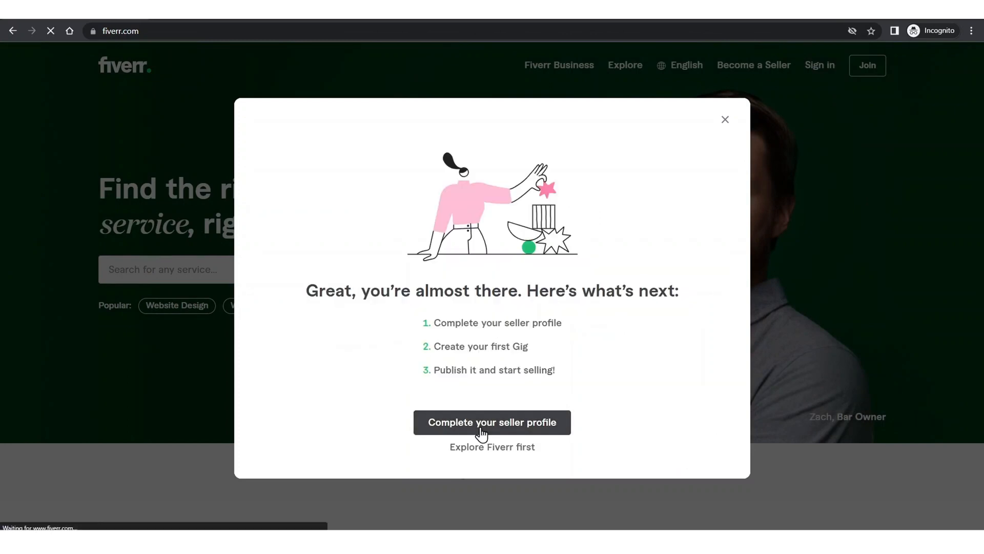
{"action": "left_click", "coordinate": [481, 433]}
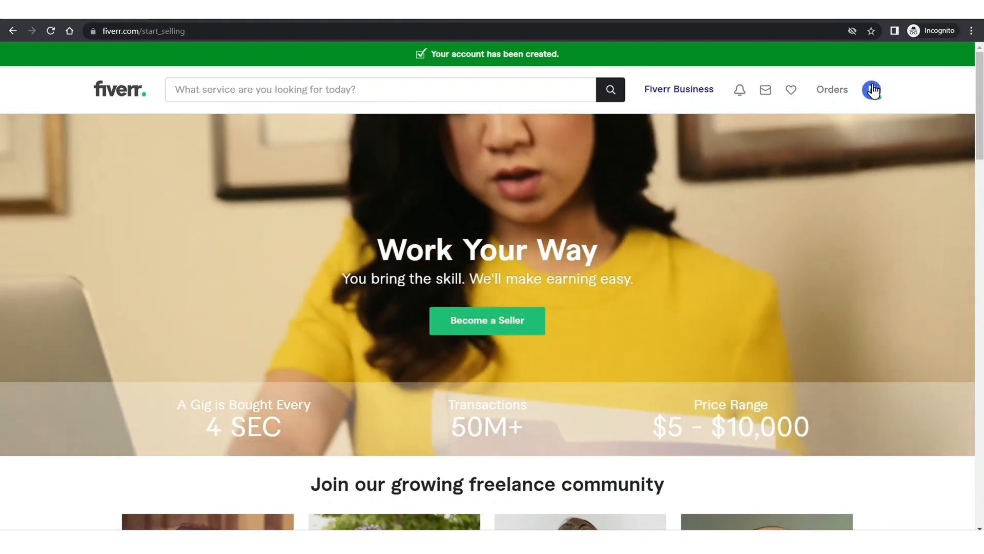
Step: Start posting a new request from the account options and title the project brief "Izrada WordPress sajtova"
{"action": "left_click", "coordinate": [873, 90]}
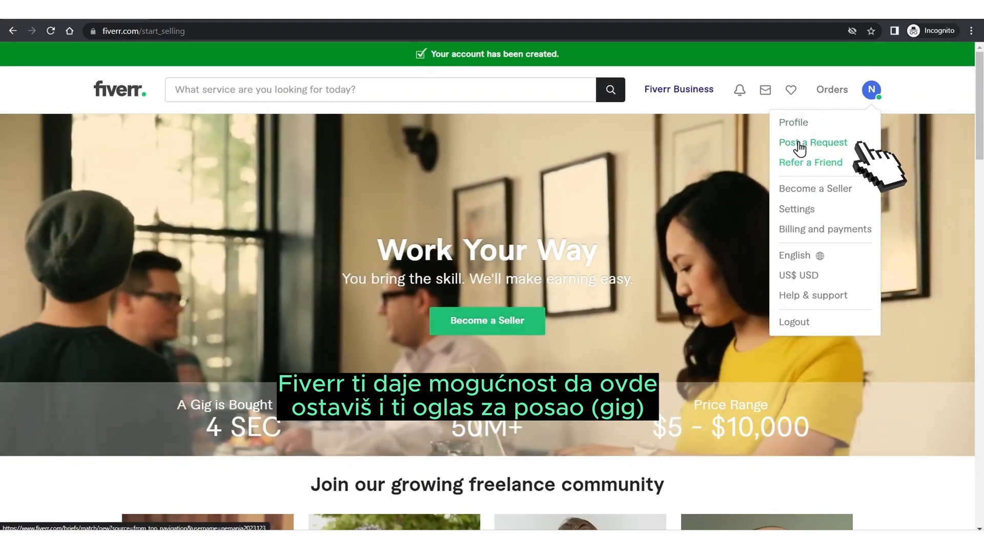
{"action": "left_click", "coordinate": [800, 148]}
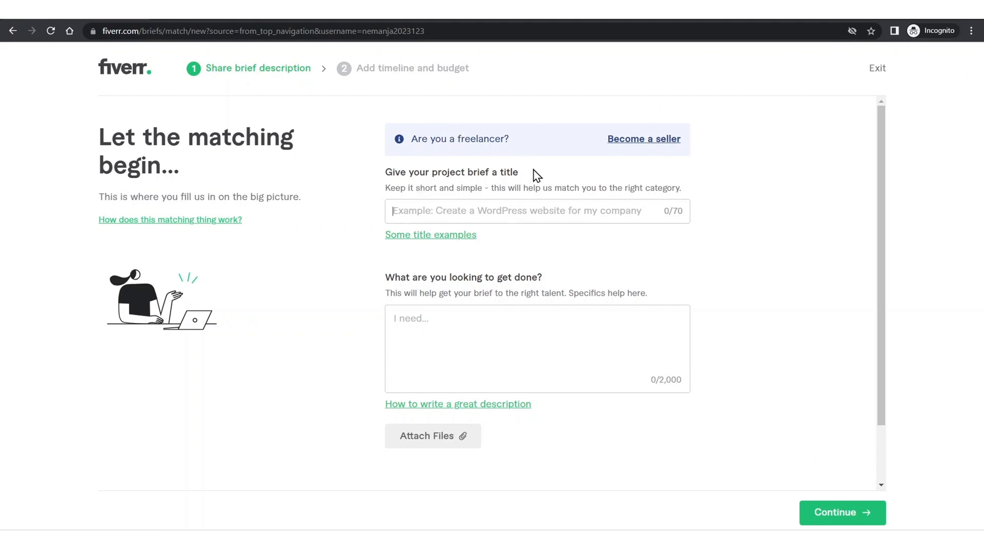
{"action": "left_click", "coordinate": [507, 210]}
{"action": "type", "text": "Izr"}
{"action": "scroll", "coordinate": [509, 215], "scroll_direction": "down", "scroll_amount": 1}
{"action": "type", "text": "ada "}
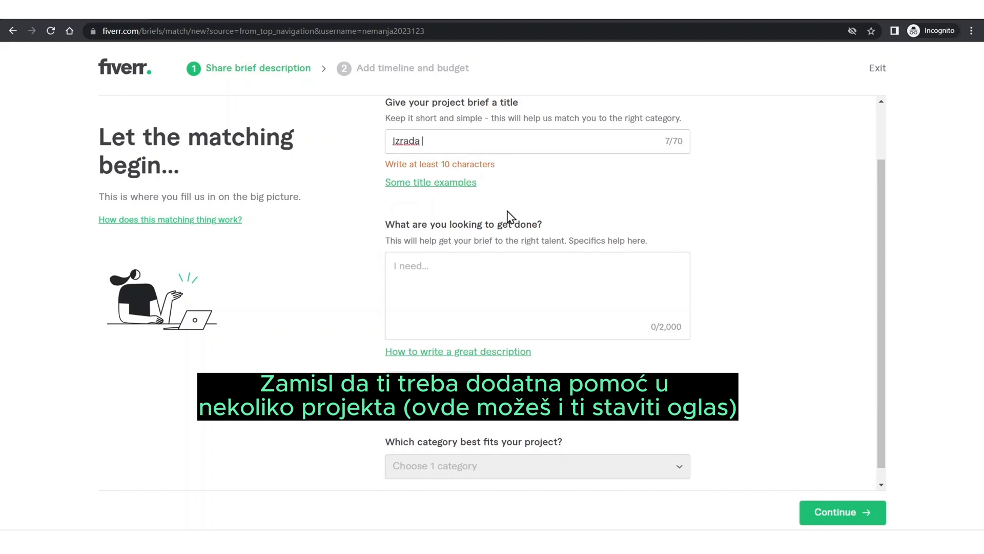
{"action": "type", "text": "WordPress sajtova"}
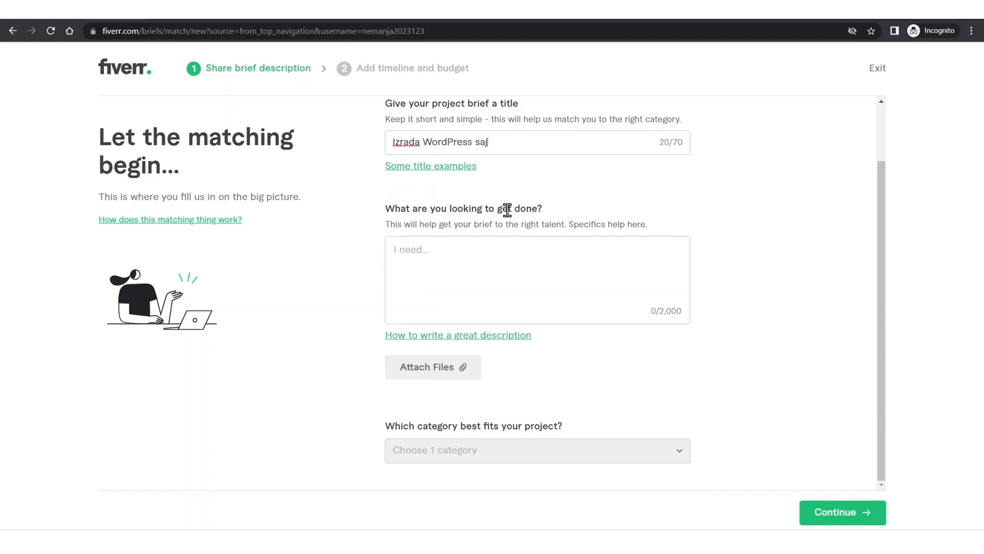
Step: Enter the project description "kreiram sajtove za sve biznise, ecoomerce shopove ili portfolio sajtove za umetnike"
{"action": "left_click", "coordinate": [507, 277]}
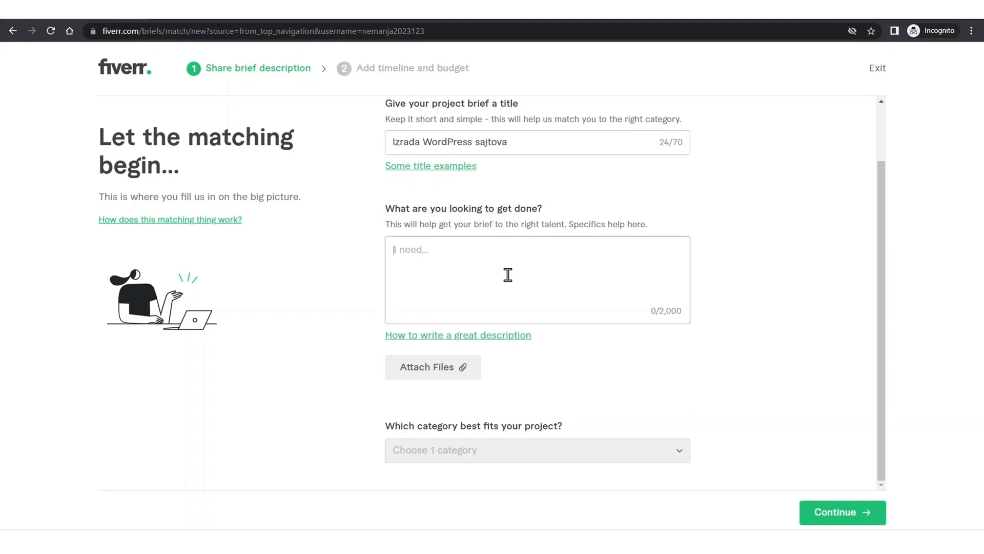
{"action": "type", "text": "kreir"}
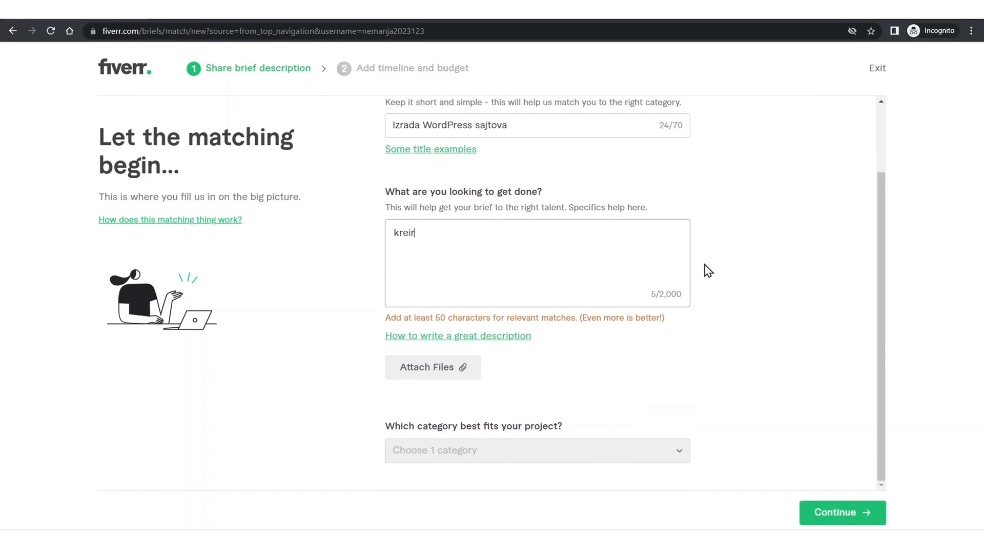
{"action": "type", "text": "amo"}
{"action": "key", "text": "BackSpace"}
{"action": "key", "text": "BackSpace"}
{"action": "key", "text": "BackSpace"}
{"action": "type", "text": "ve za sve biznise, ecoomerce sh"}
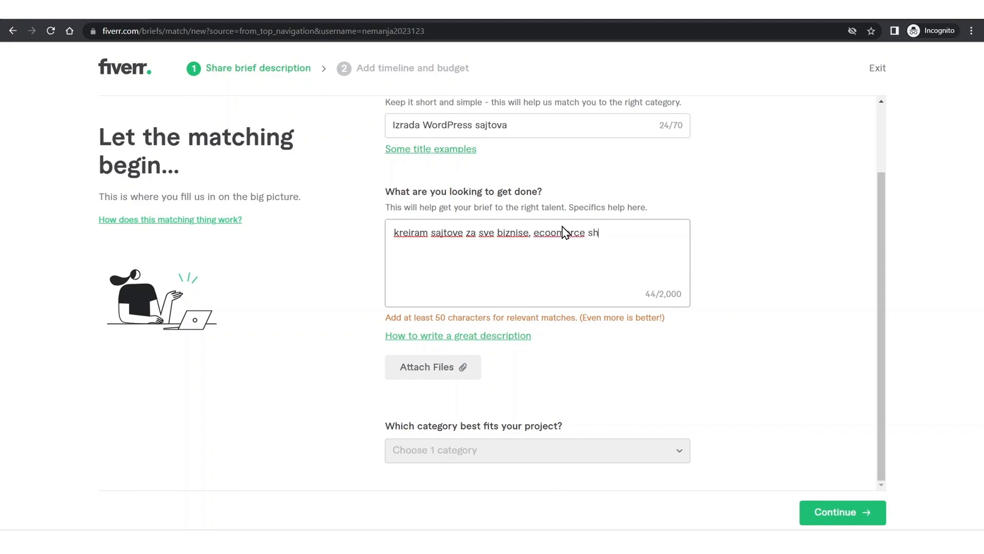
{"action": "type", "text": "opove ili portfolio sajtove"}
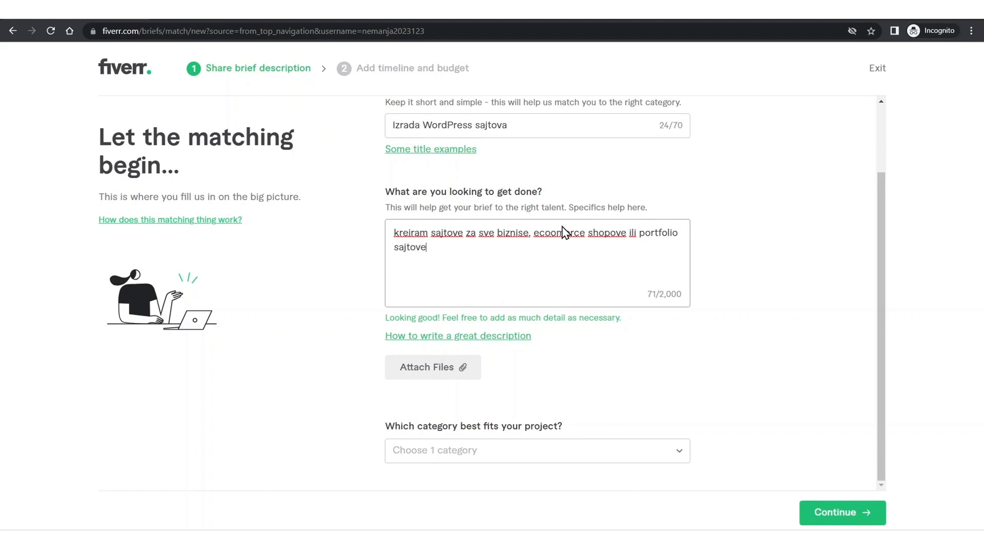
{"action": "type", "text": "za umetnike"}
{"action": "left_click", "coordinate": [463, 248]}
{"action": "type", "text": "nike"}
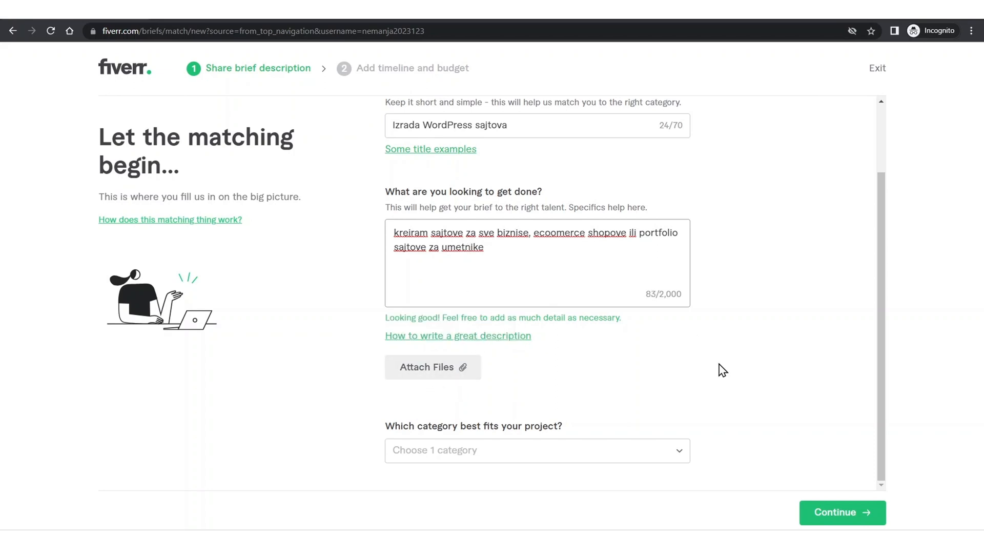
Step: Choose Graphics & Design as the category that best fits the project
{"action": "left_click", "coordinate": [647, 458]}
{"action": "scroll", "coordinate": [650, 367], "scroll_direction": "down", "scroll_amount": 2}
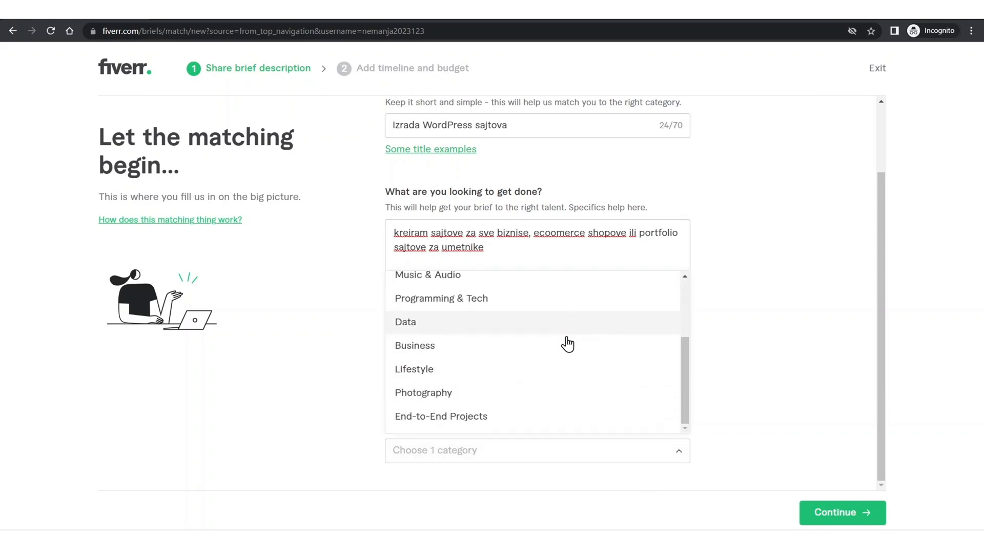
{"action": "left_click_drag", "start_coordinate": [684, 347], "coordinate": [679, 282]}
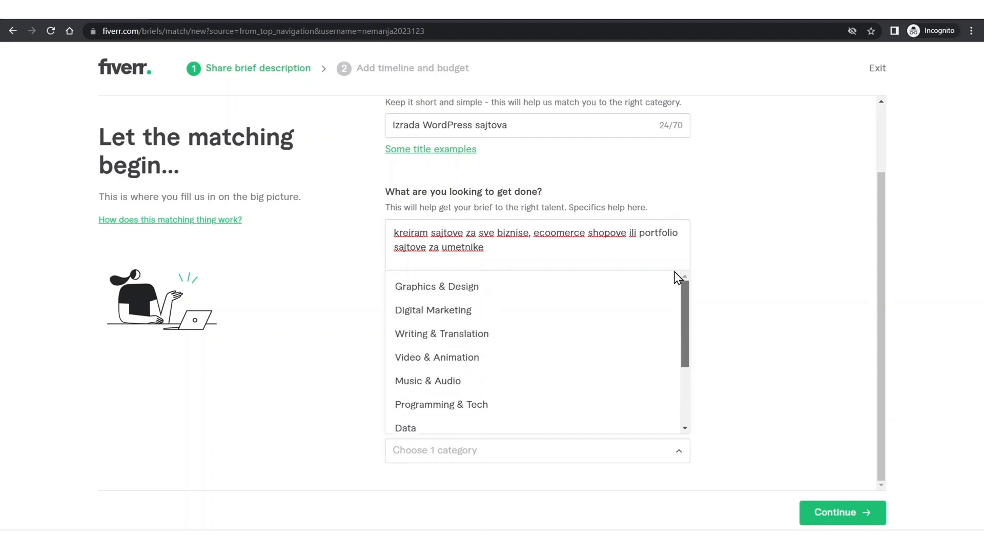
{"action": "left_click", "coordinate": [464, 298]}
Step: Set the optional industry to Art & Design and continue to the timeline and budget section
{"action": "scroll", "coordinate": [703, 389], "scroll_direction": "down", "scroll_amount": 2}
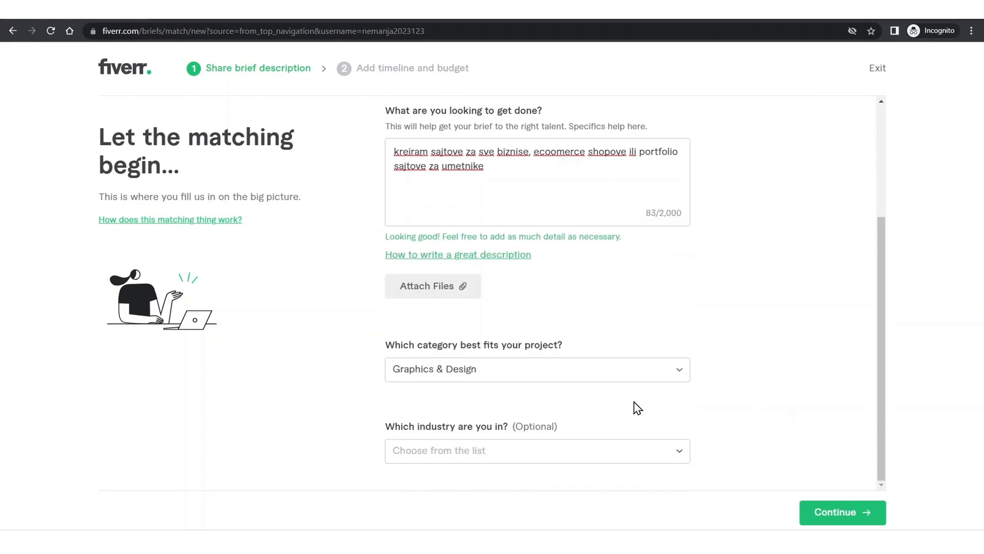
{"action": "left_click", "coordinate": [507, 452]}
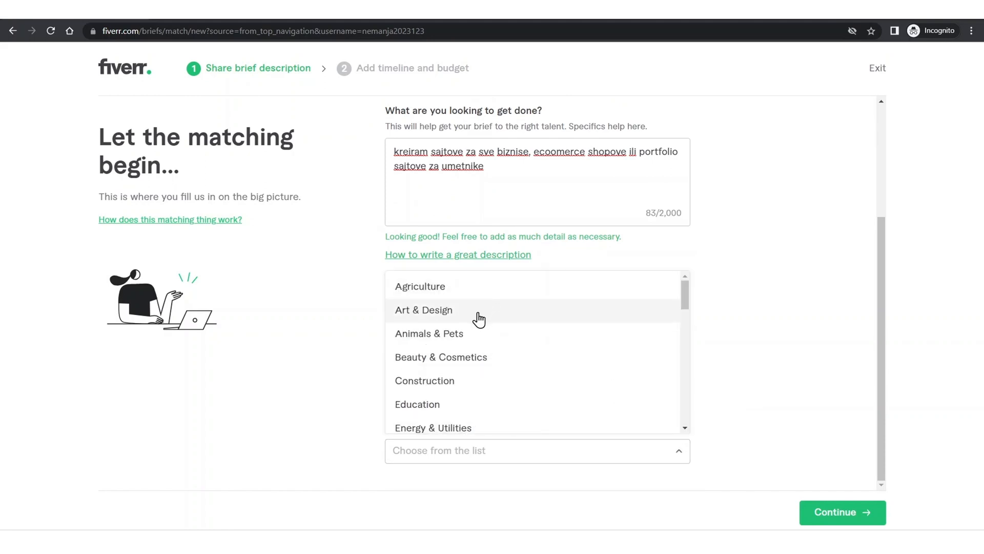
{"action": "left_click_drag", "start_coordinate": [685, 301], "coordinate": [689, 370]}
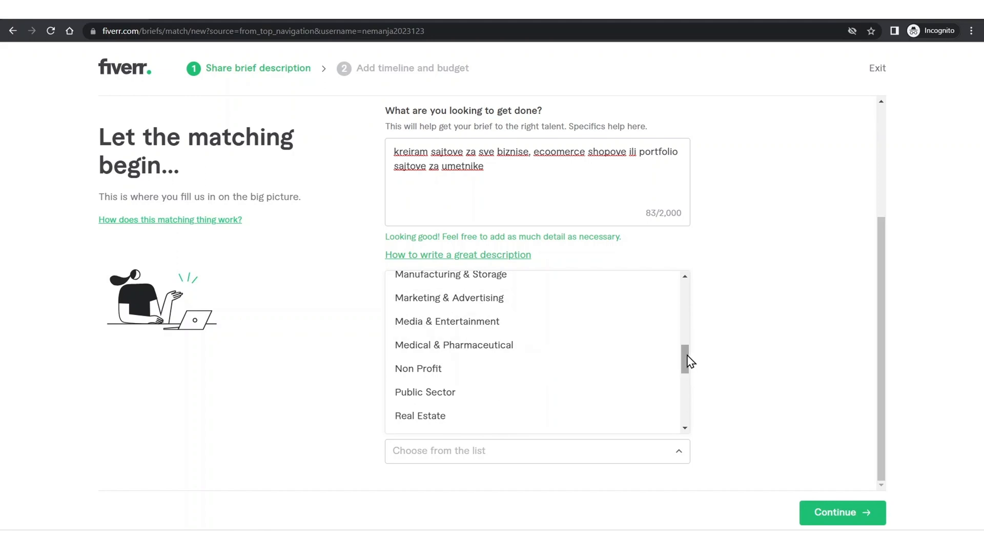
{"action": "left_click_drag", "start_coordinate": [685, 354], "coordinate": [692, 286]}
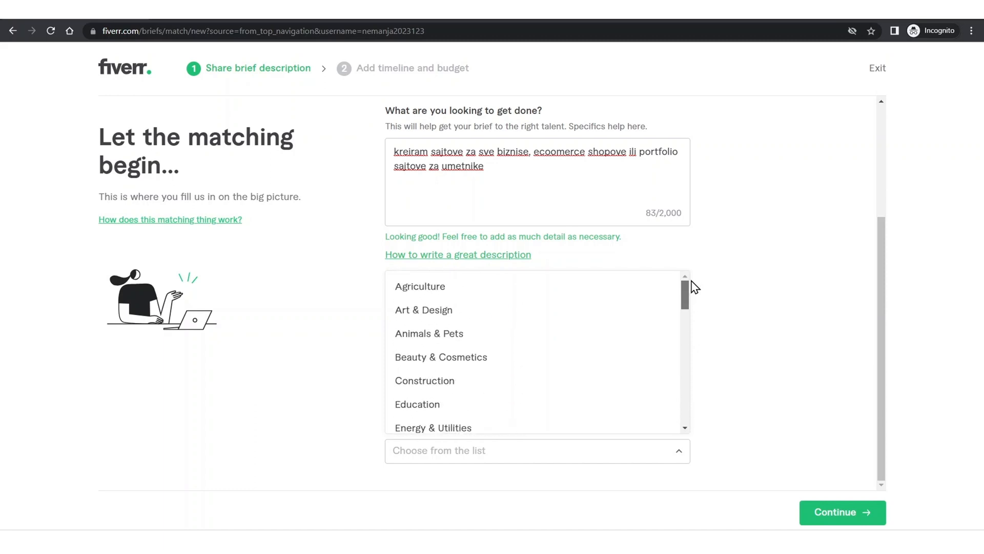
{"action": "left_click", "coordinate": [468, 312]}
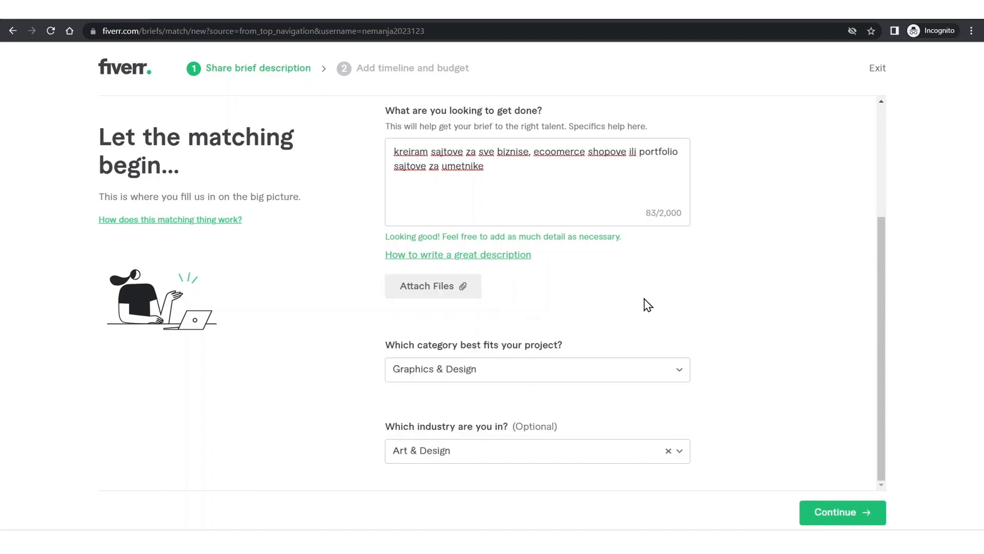
{"action": "left_click", "coordinate": [839, 515]}
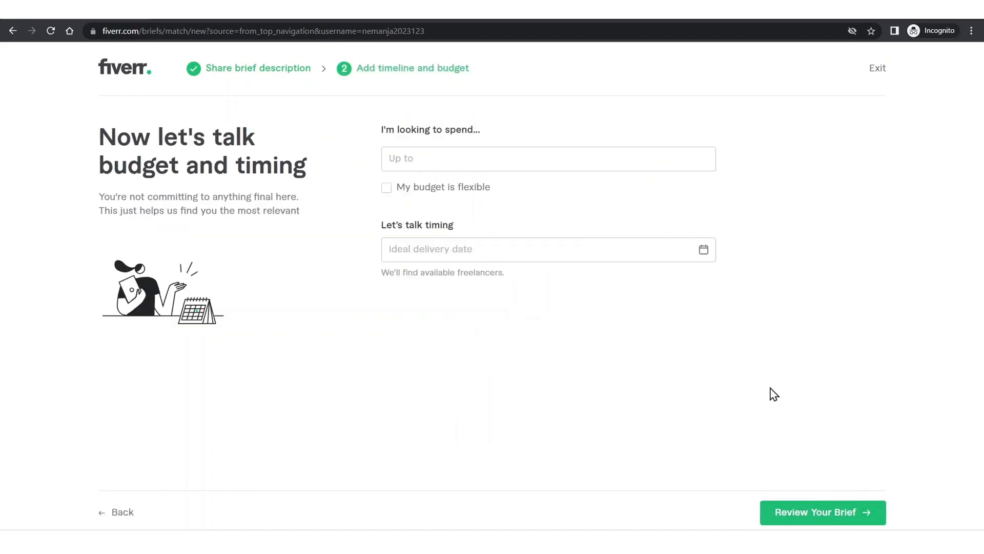
Step: Mark the project budget as flexible and set the spending limit to €250
{"action": "left_click", "coordinate": [386, 188]}
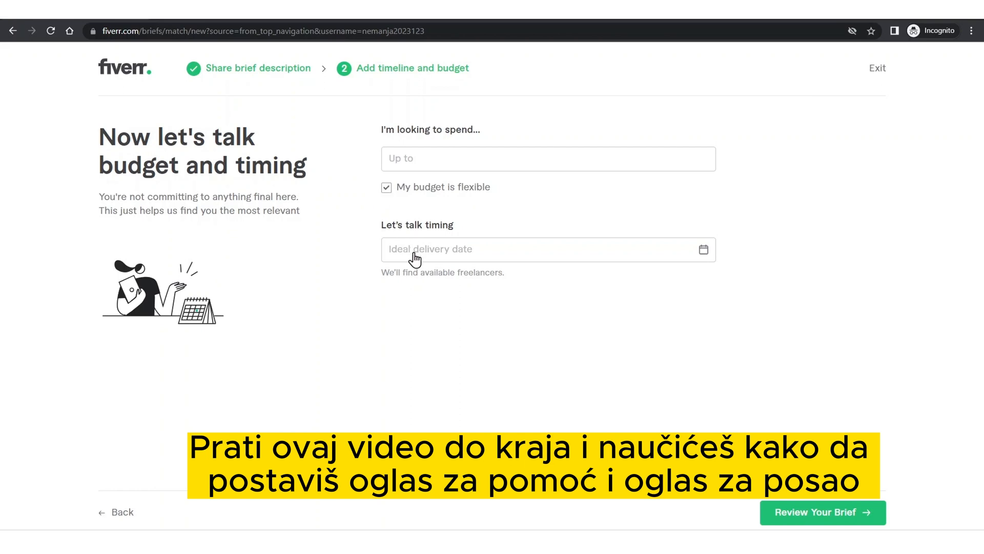
{"action": "left_click", "coordinate": [829, 521]}
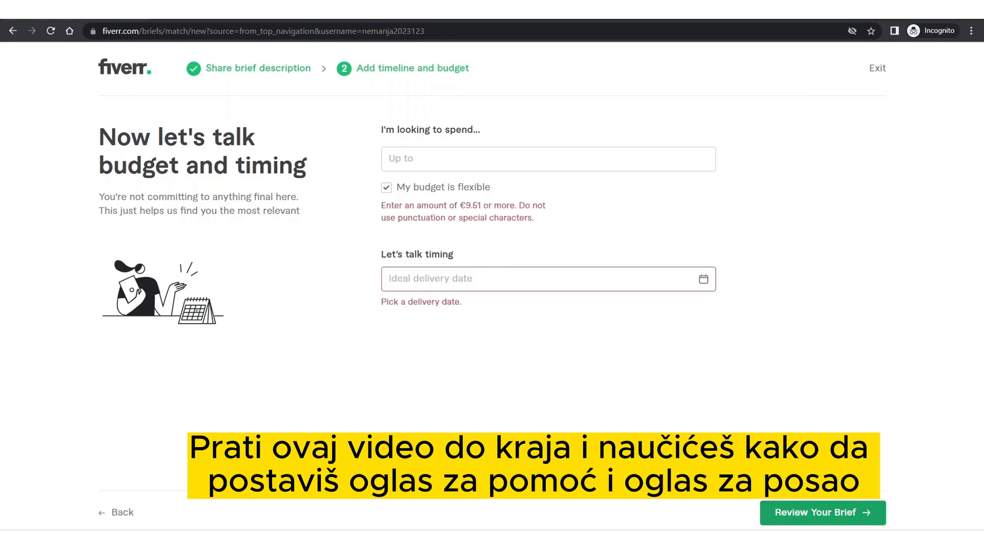
{"action": "left_click", "coordinate": [467, 159]}
{"action": "type", "text": "250"}
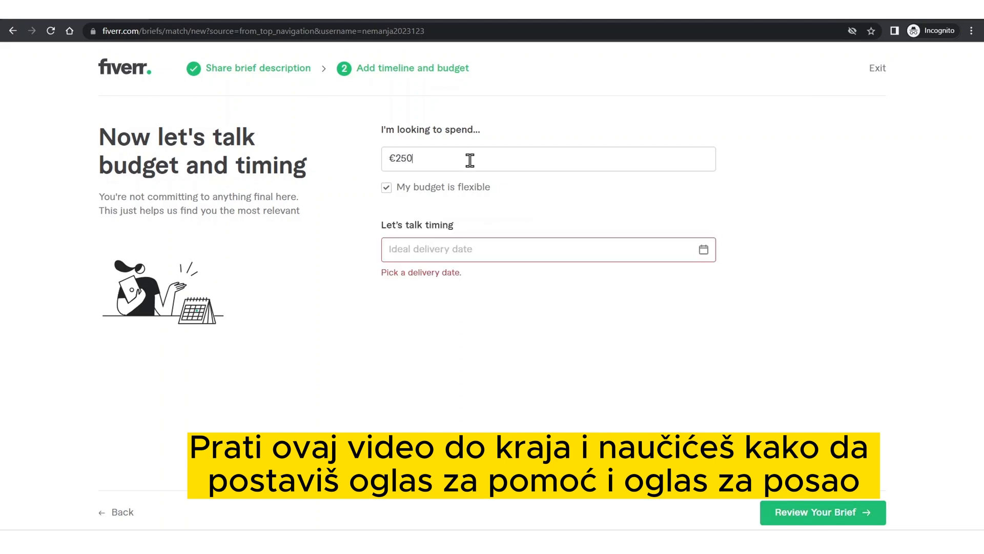
Step: Set the ideal delivery date to 6 Aug 2023, then review and submit the brief for matching with sellers
{"action": "left_click", "coordinate": [430, 256]}
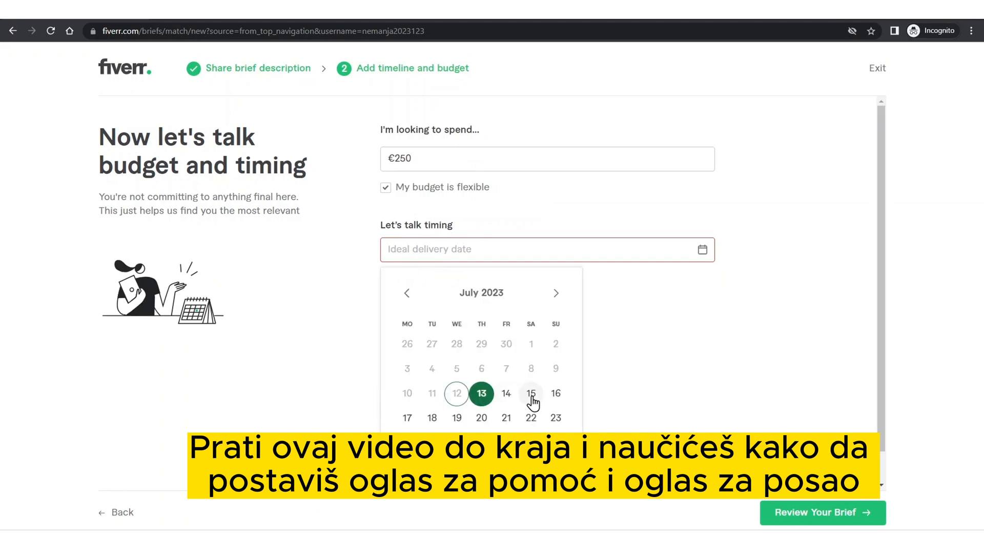
{"action": "left_click", "coordinate": [555, 466]}
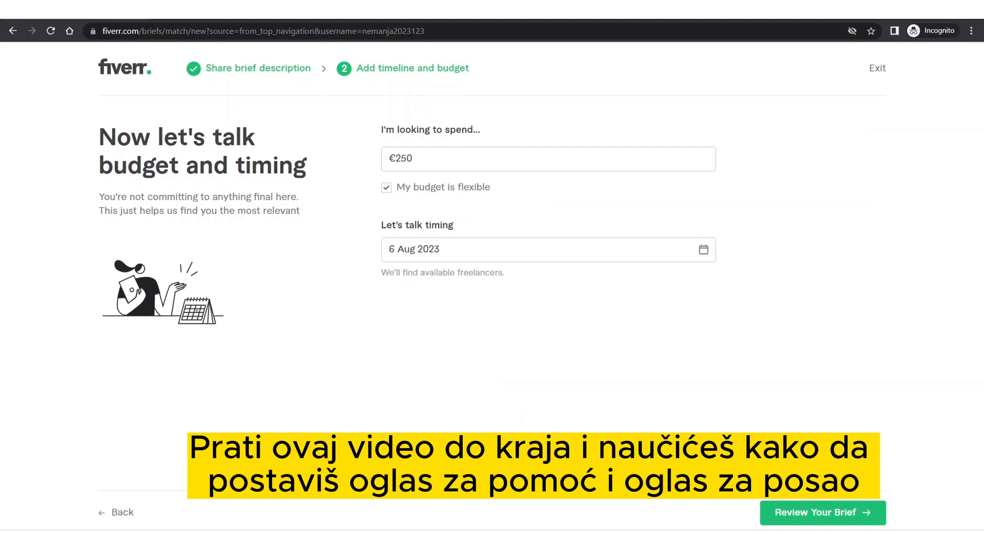
{"action": "left_click", "coordinate": [840, 512]}
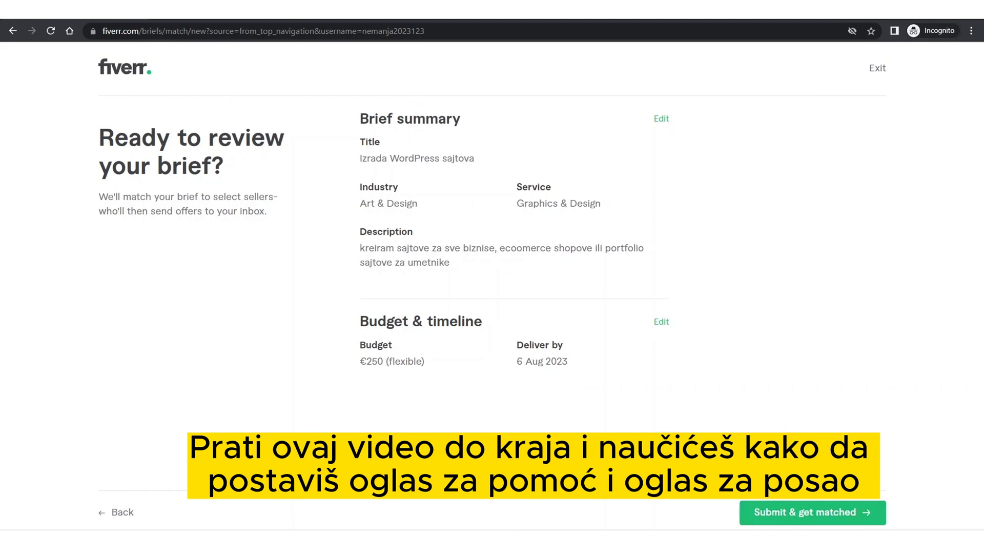
{"action": "left_click", "coordinate": [818, 515]}
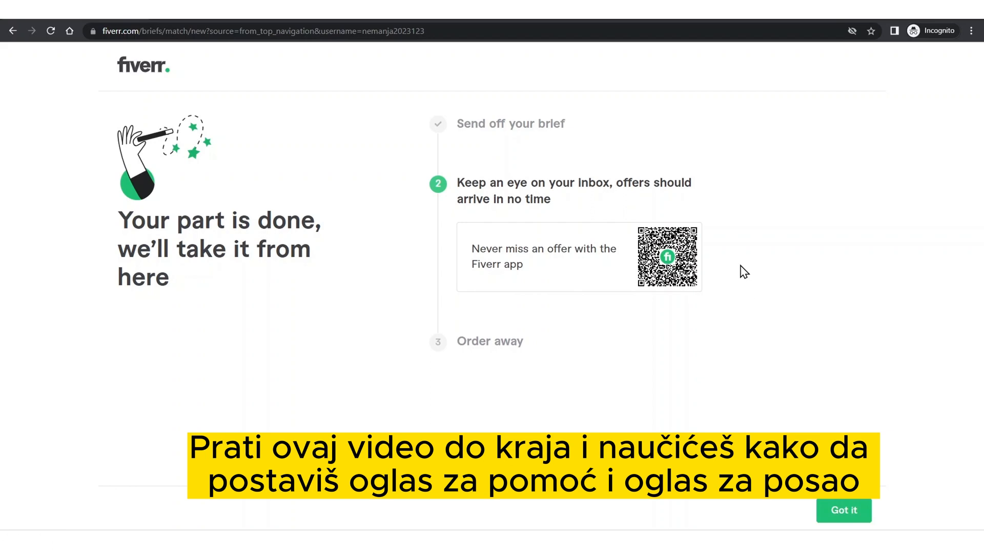
{"action": "left_click", "coordinate": [859, 521]}
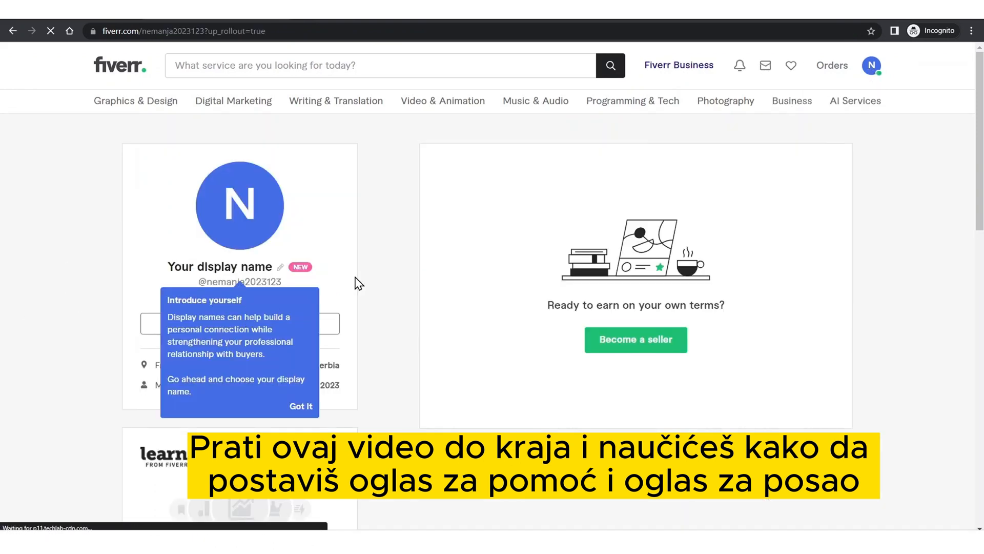
Step: Dismiss the display name hint and start seller onboarding, continuing through the introduction to the Personal Info form
{"action": "left_click", "coordinate": [301, 407]}
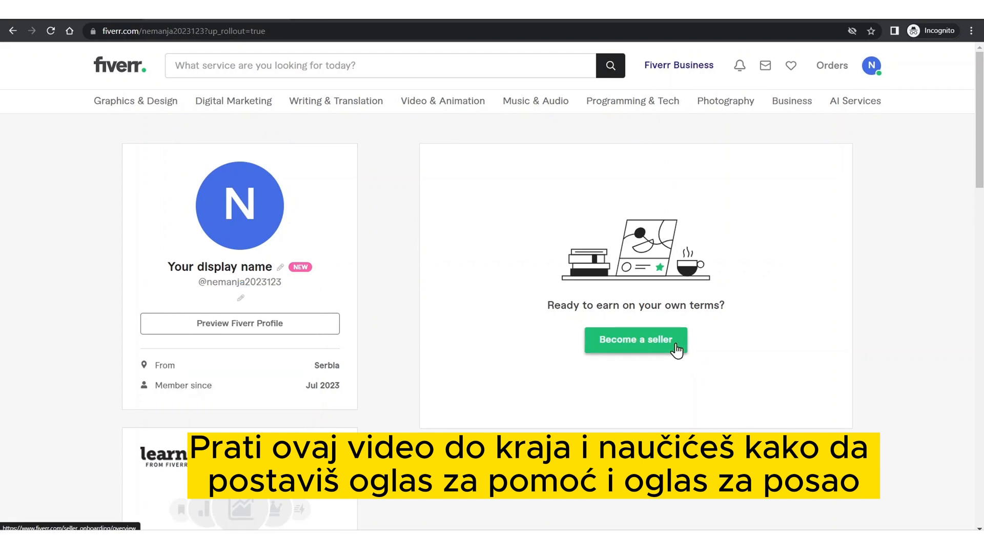
{"action": "left_click", "coordinate": [622, 346]}
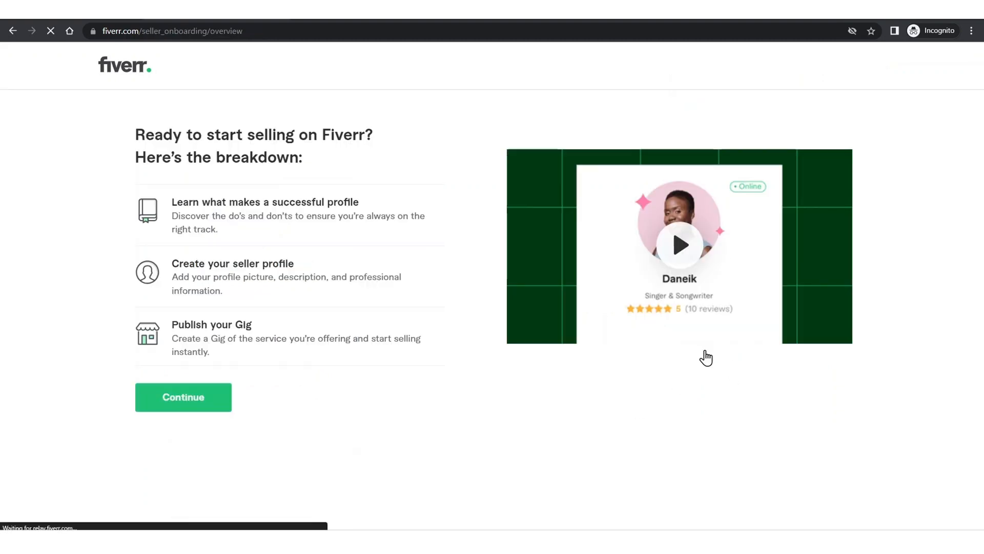
{"action": "left_click", "coordinate": [197, 404]}
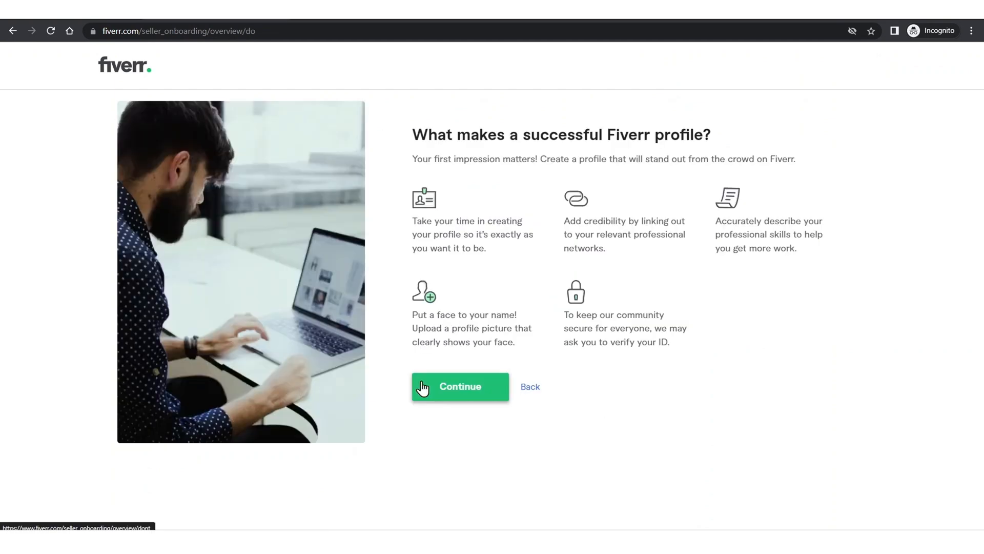
{"action": "left_click", "coordinate": [447, 389]}
{"action": "left_click", "coordinate": [446, 406]}
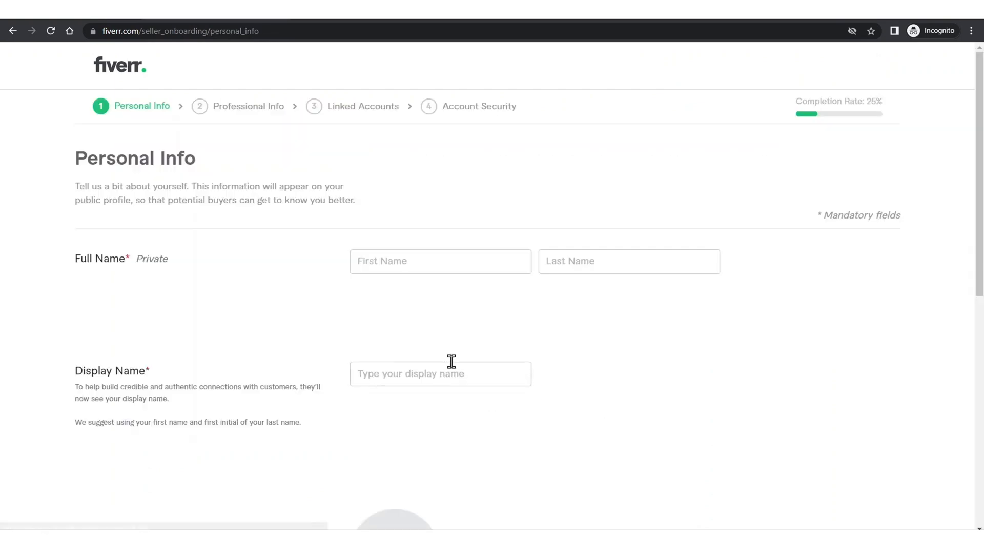
Step: Enter the seller's first and last name in the Full Name fields of the Personal Info form
{"action": "left_click", "coordinate": [386, 260]}
{"action": "type", "text": "Nemanja"}
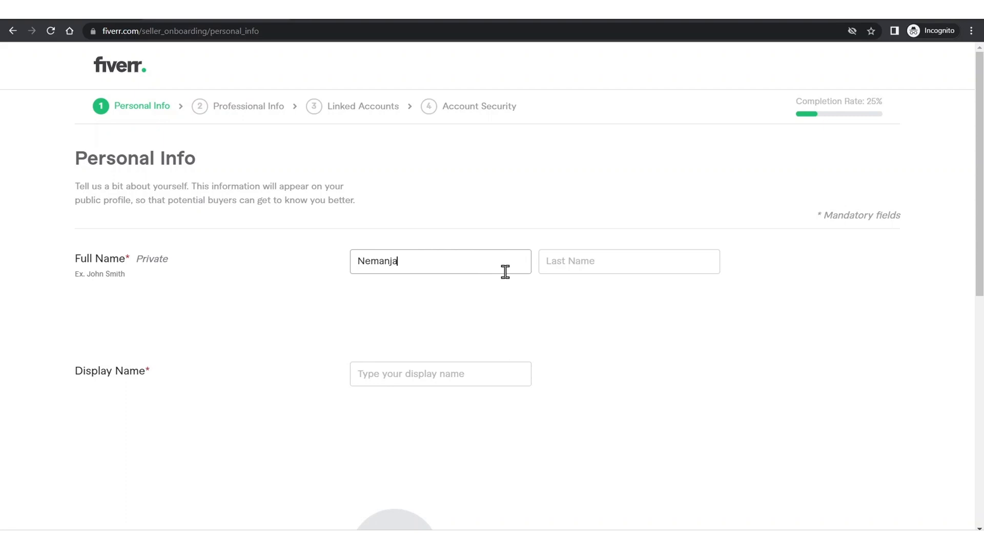
{"action": "key", "text": "Tab"}
{"action": "type", "text": "G"}
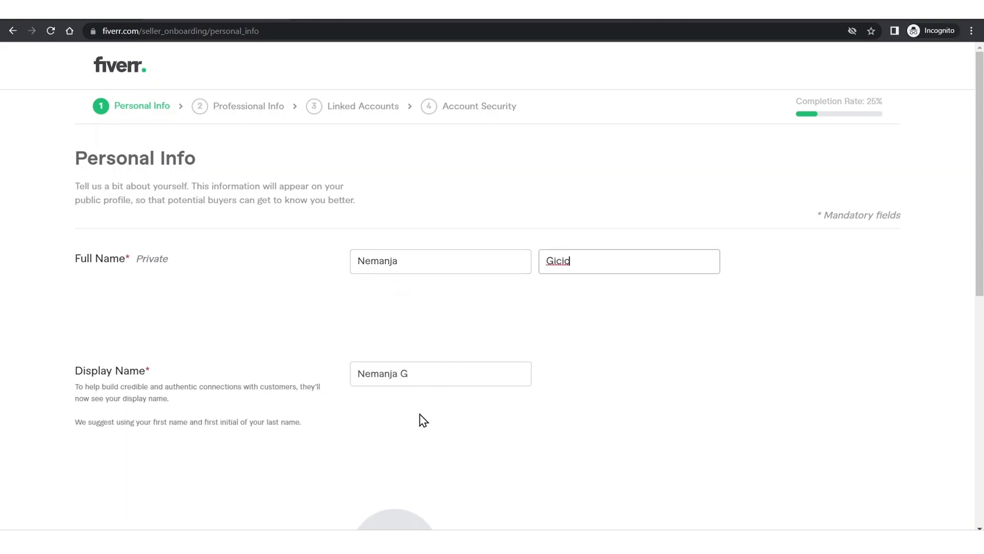
{"action": "left_click", "coordinate": [426, 371]}
Step: Choose Serbian as the profile language with the level Fluent
{"action": "scroll", "coordinate": [405, 153], "scroll_direction": "down", "scroll_amount": 6}
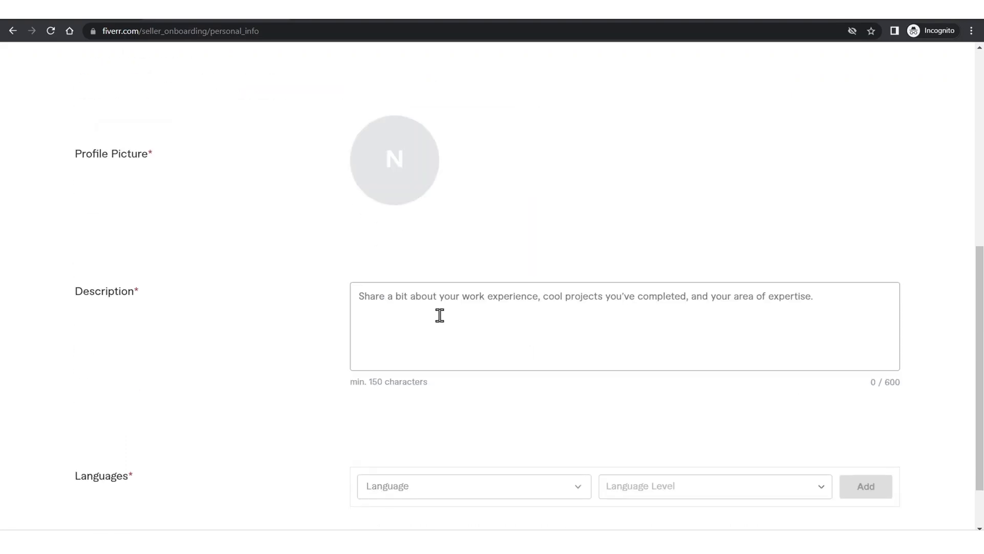
{"action": "scroll", "coordinate": [439, 314], "scroll_direction": "down", "scroll_amount": 1}
{"action": "left_click", "coordinate": [560, 418]}
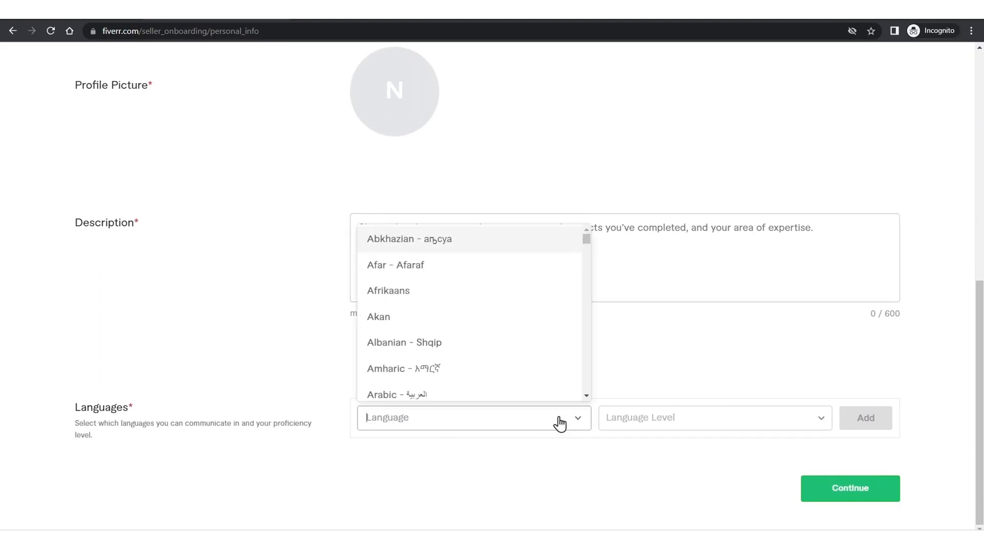
{"action": "type", "text": "see"}
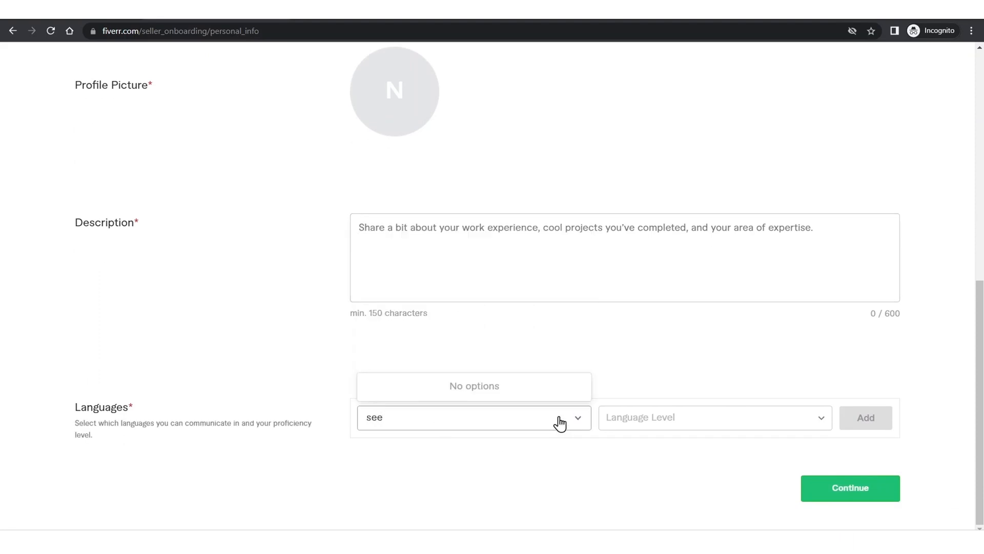
{"action": "key", "text": "BackSpace"}
{"action": "type", "text": "rb"}
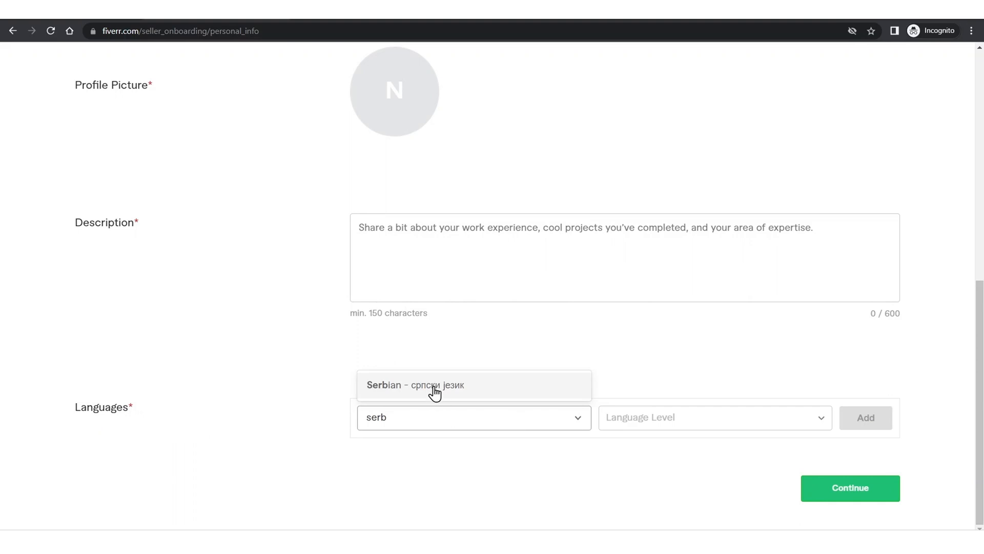
{"action": "left_click", "coordinate": [433, 392]}
{"action": "left_click", "coordinate": [670, 426]}
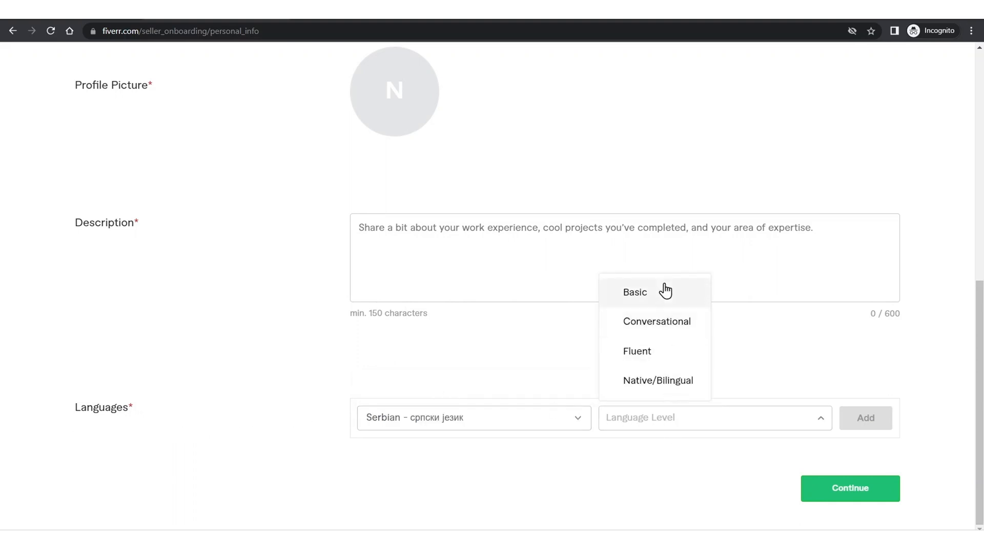
{"action": "left_click", "coordinate": [659, 359]}
Step: Try to continue from Personal Info to the next onboarding section
{"action": "left_click", "coordinate": [591, 226]}
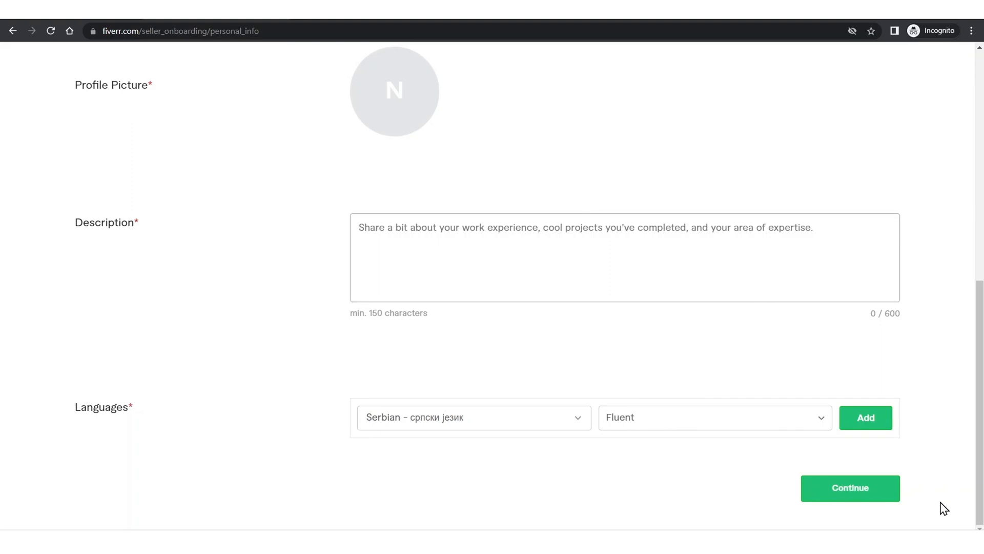
{"action": "left_click", "coordinate": [872, 498]}
{"action": "scroll", "coordinate": [591, 239], "scroll_direction": "up", "scroll_amount": 9}
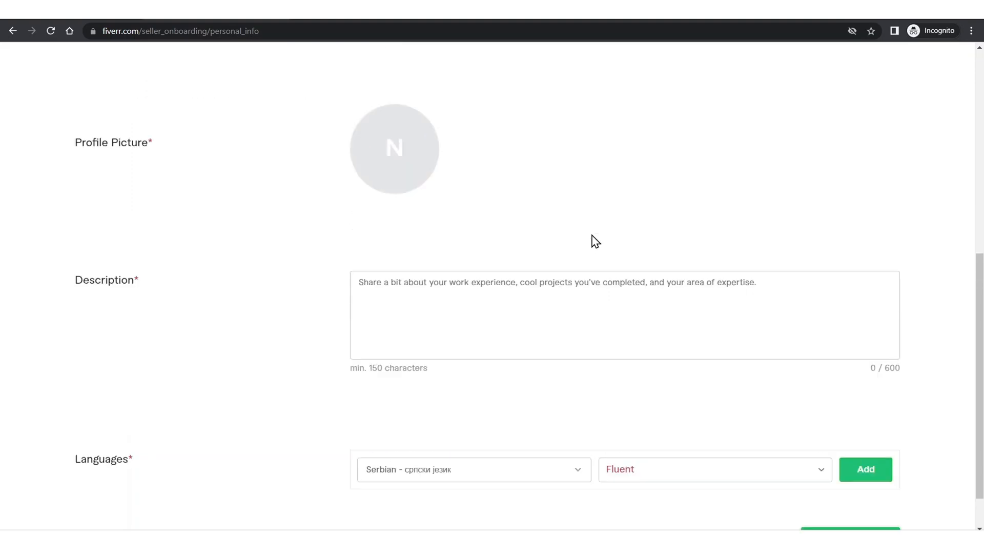
{"action": "scroll", "coordinate": [611, 252], "scroll_direction": "down", "scroll_amount": 9}
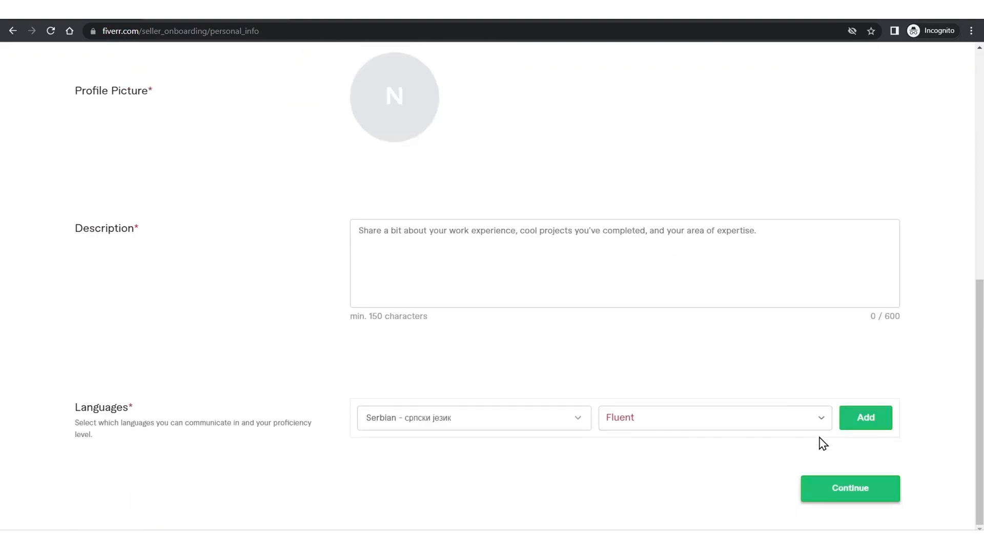
{"action": "left_click", "coordinate": [862, 497]}
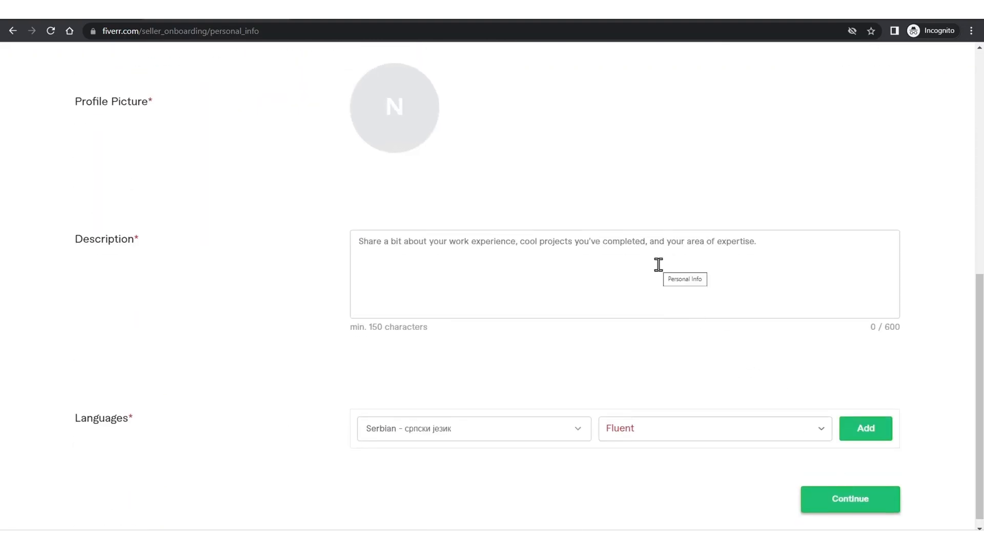
Step: Set the Serbian language level to Native/Bilingual and add the language to the profile
{"action": "left_click", "coordinate": [663, 432]}
{"action": "left_click", "coordinate": [670, 391]}
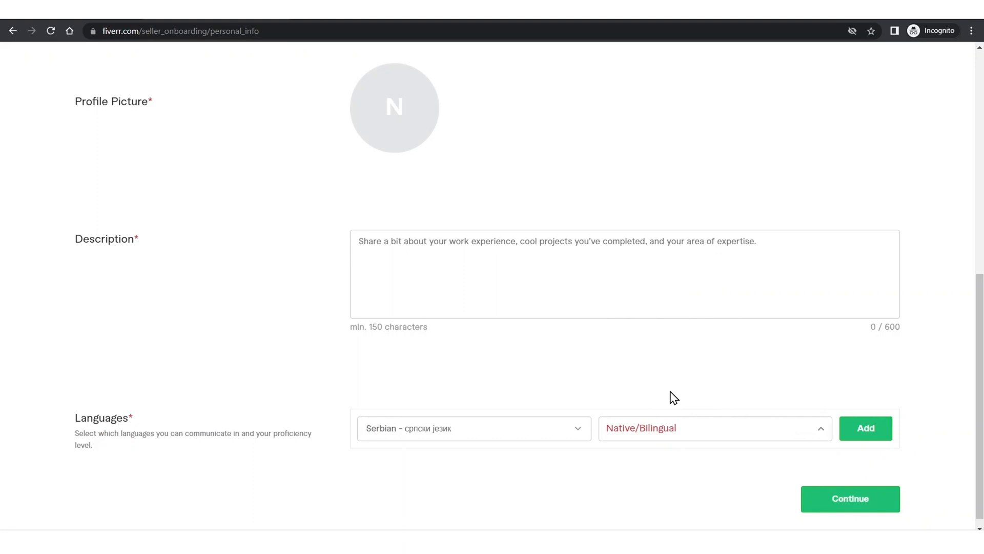
{"action": "left_click", "coordinate": [865, 430]}
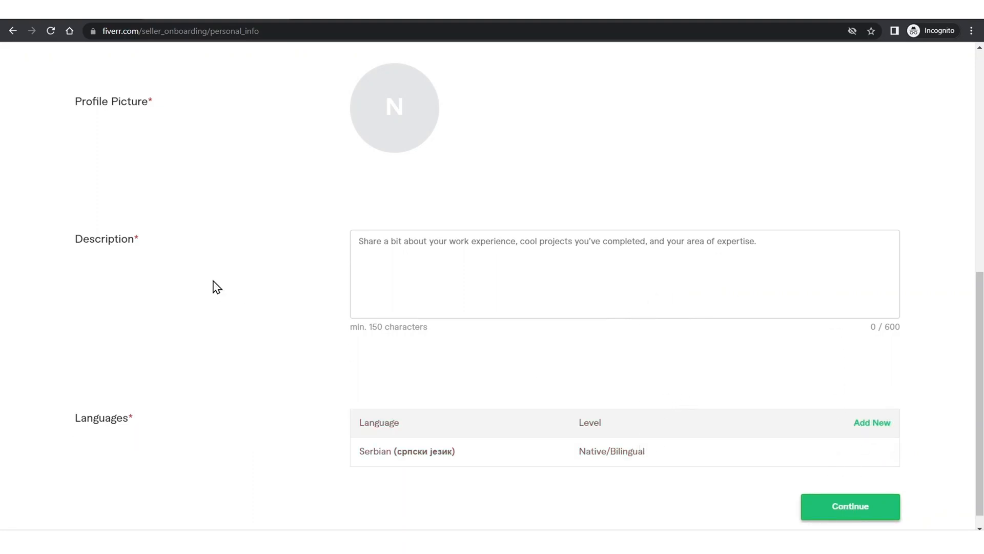
Step: Begin the profile description with "Bavim se web i grafickim dizajnom vise od 4 godine."
{"action": "left_click", "coordinate": [386, 257]}
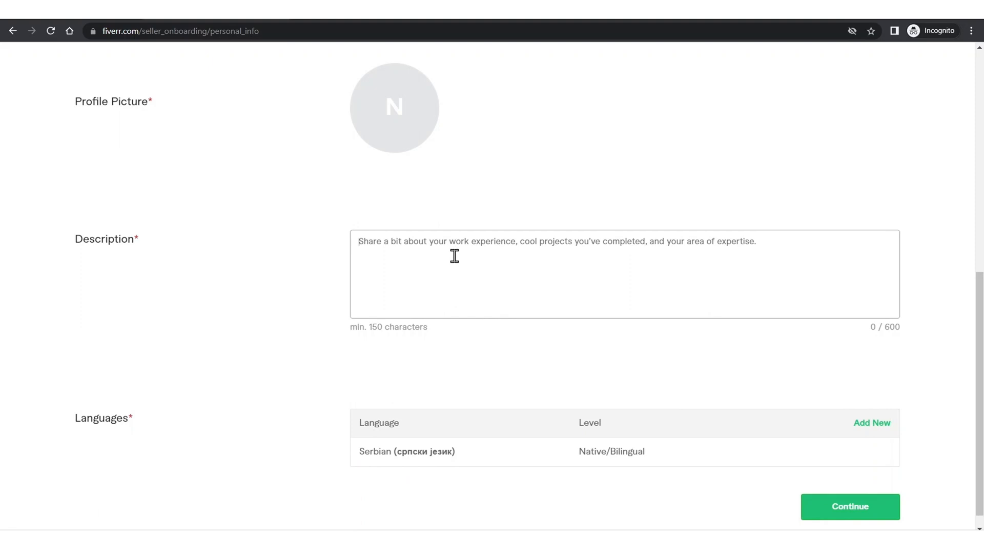
{"action": "type", "text": "Bavim se b"}
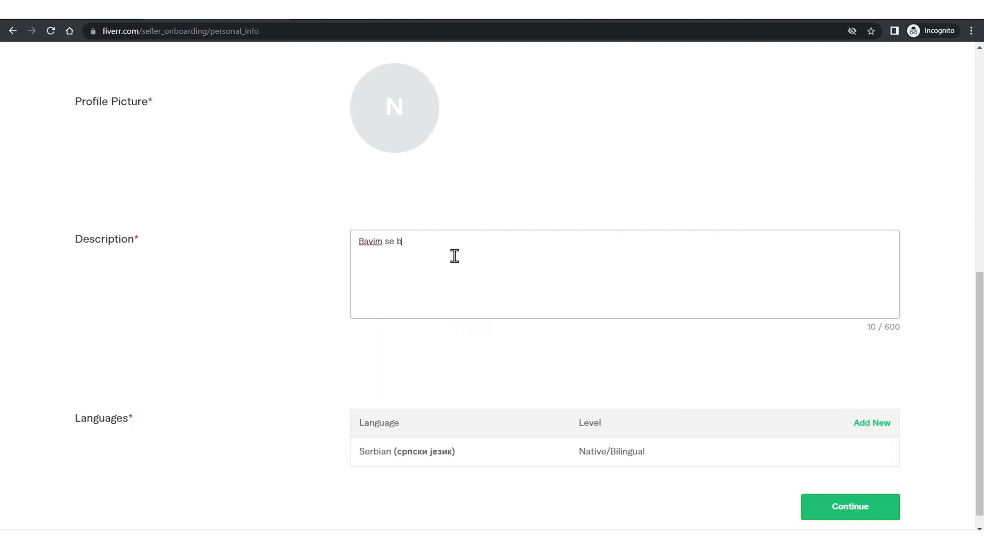
{"action": "key", "text": "BackSpace"}
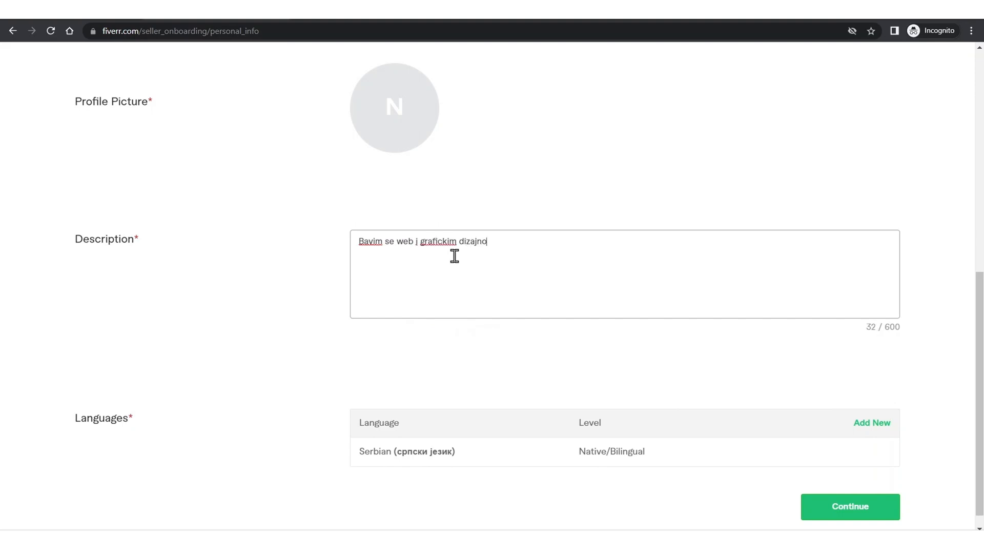
{"action": "type", "text": "m vise o"}
{"action": "key", "text": "BackSpace"}
{"action": "type", "text": "od 4 godine."}
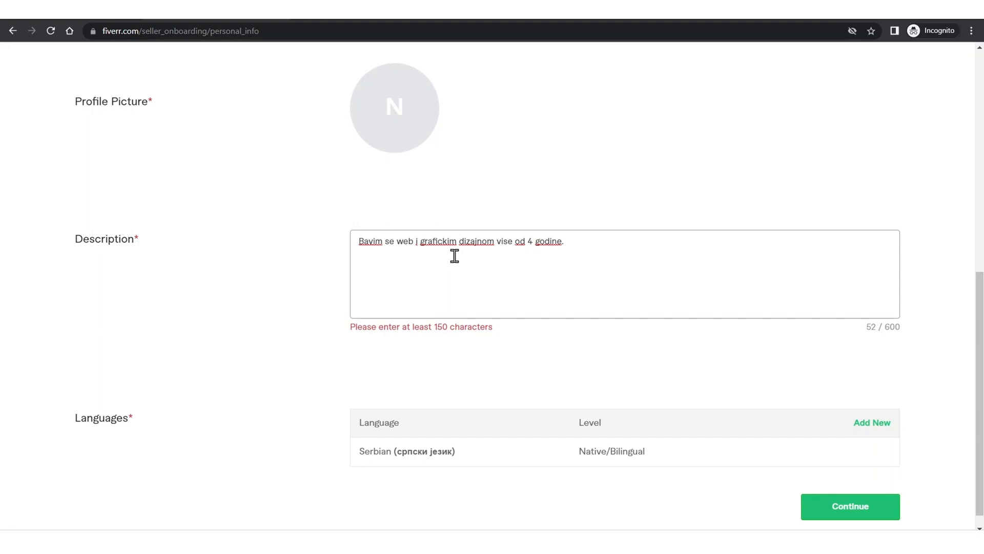
Step: Add "Do sada sam radio kao frelenser i outsorsing tim za agencije. Moje radove mozete pronaci na mom sajtu" to the profile description
{"action": "type", "text": "Do sada sam radio kao freelen"}
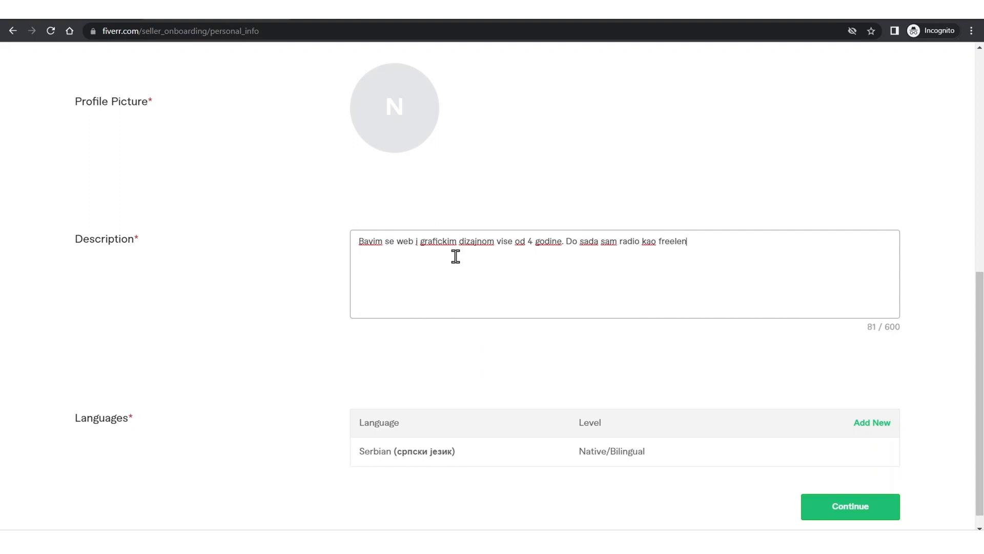
{"action": "key", "text": "BackSpace"}
{"action": "key", "text": "BackSpace"}
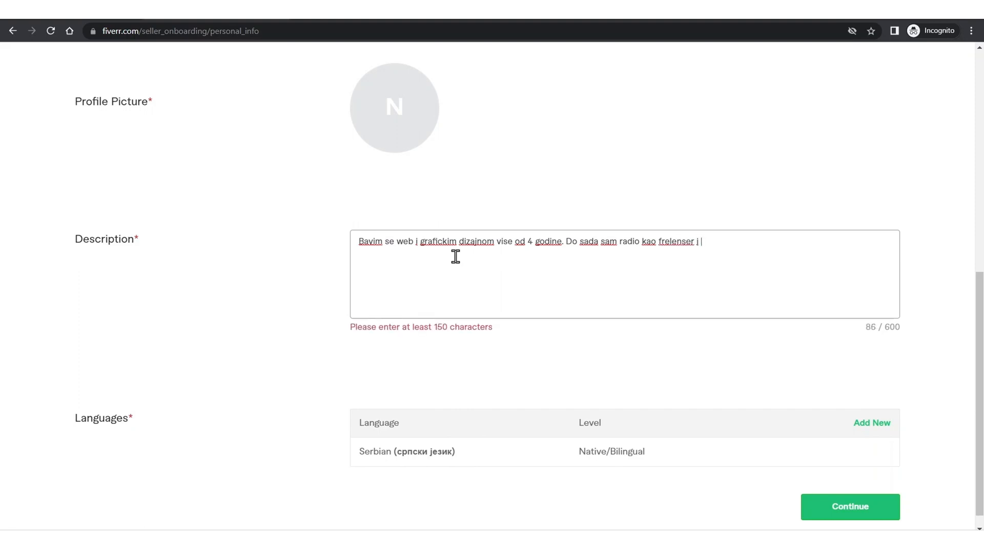
{"action": "type", "text": "outso"}
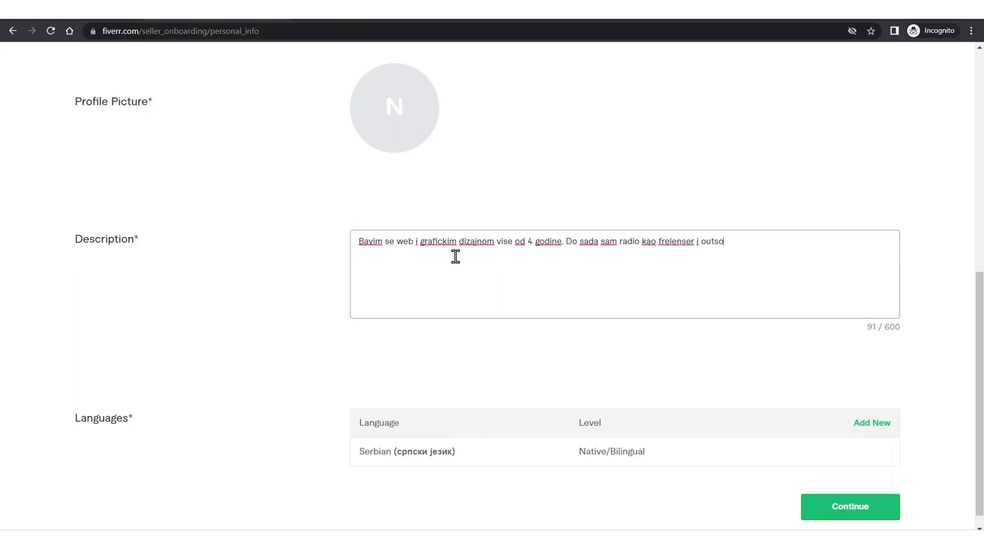
{"action": "type", "text": "rsing tim za agencije"}
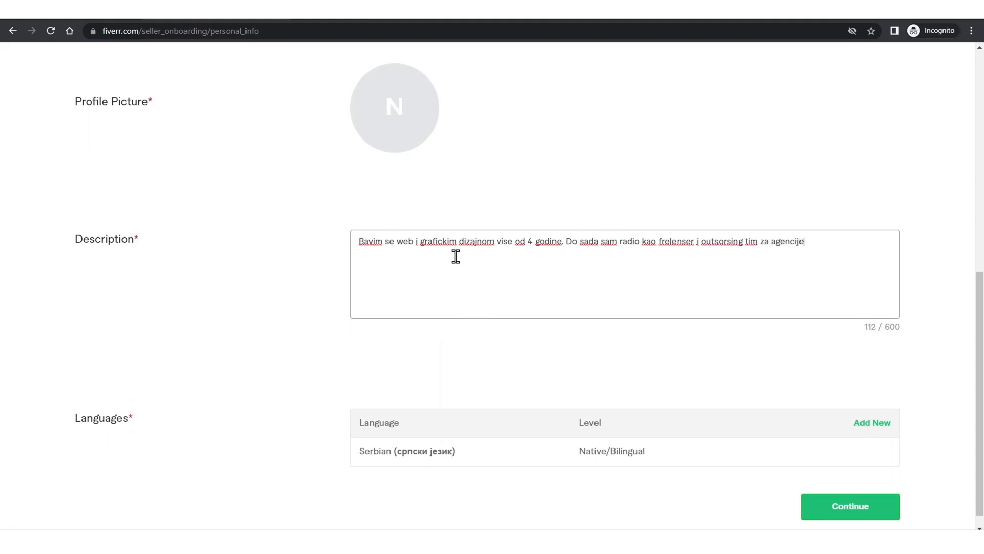
{"action": "type", "text": ". Moje radove moze"}
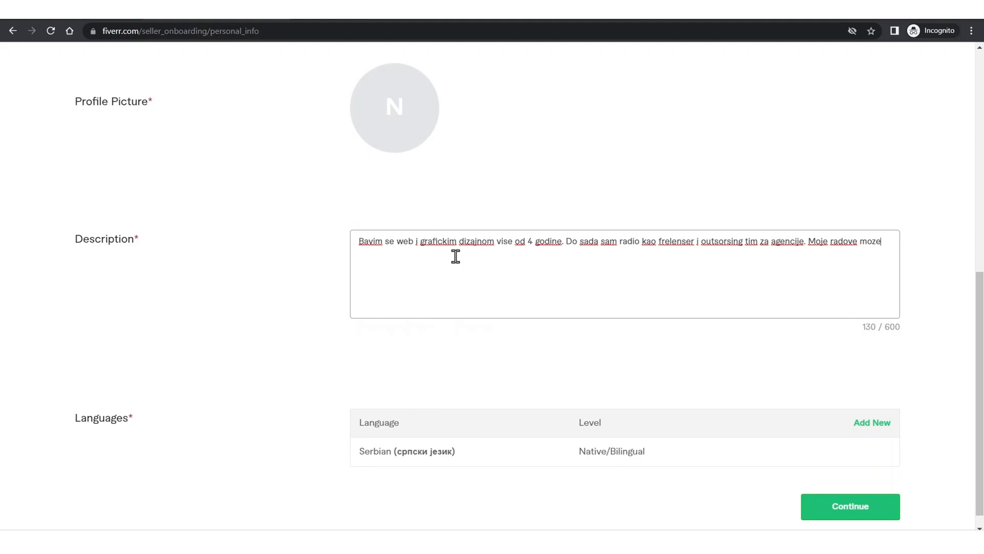
{"action": "type", "text": "te pronaci na mom sajtu"}
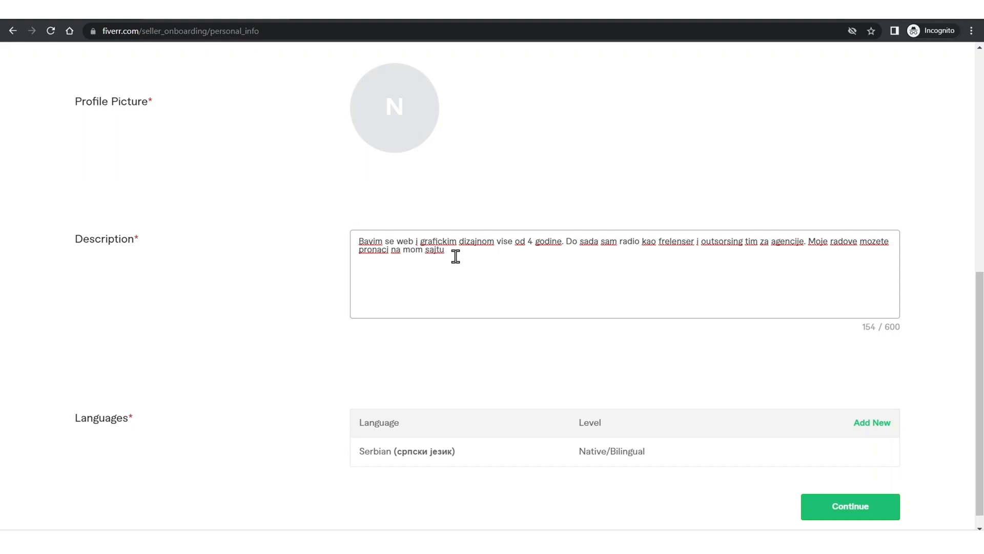
Step: Try to submit the Personal Info form with the completed description and language
{"action": "left_click", "coordinate": [885, 511]}
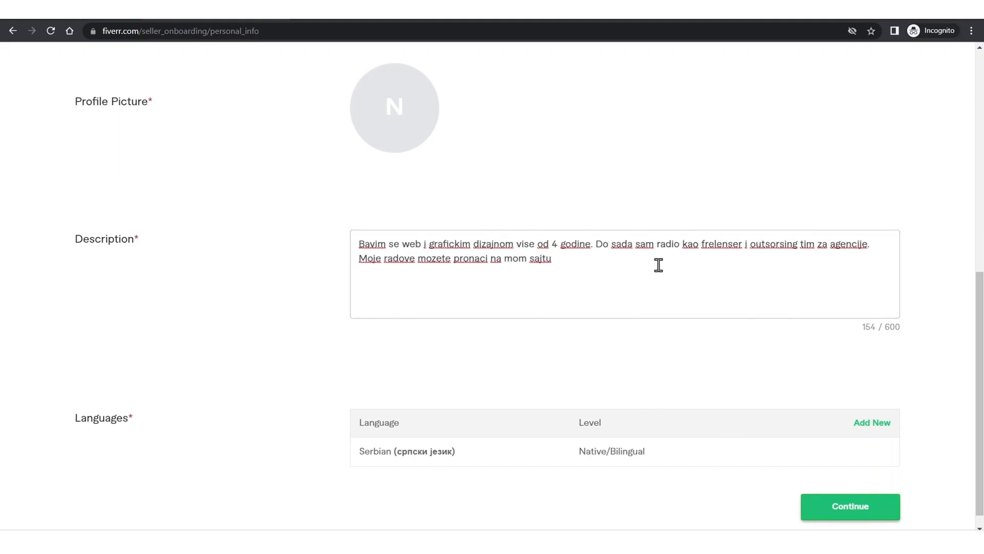
{"action": "scroll", "coordinate": [674, 224], "scroll_direction": "up", "scroll_amount": 8}
{"action": "scroll", "coordinate": [674, 224], "scroll_direction": "down", "scroll_amount": 9}
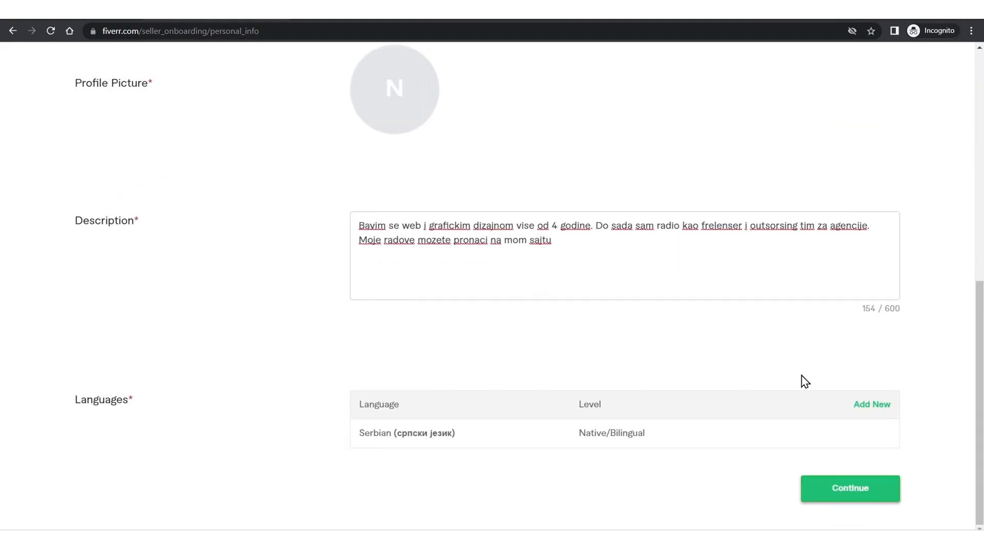
{"action": "left_click", "coordinate": [851, 498]}
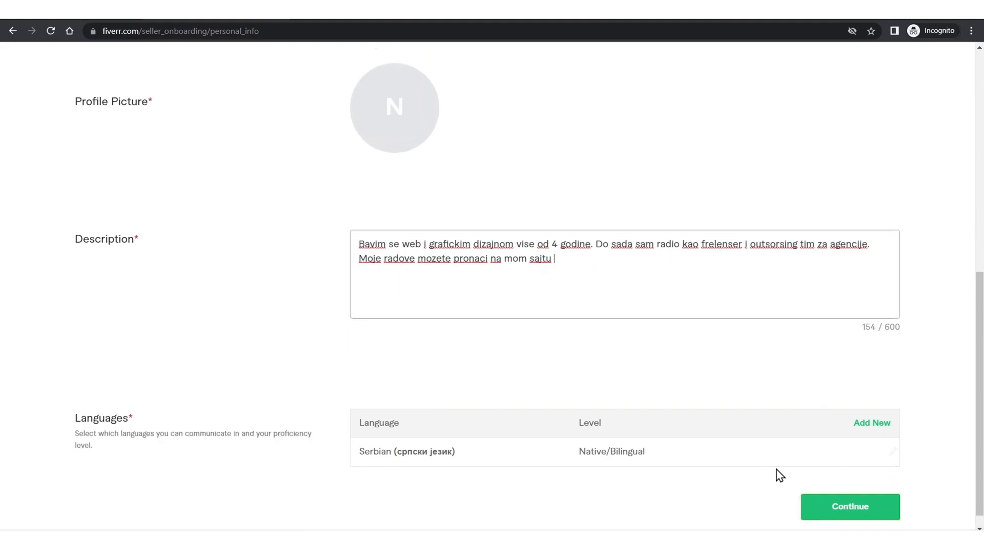
Step: Submit the Personal Info form and select Digital Marketing as the occupation
{"action": "scroll", "coordinate": [701, 333], "scroll_direction": "up", "scroll_amount": 9}
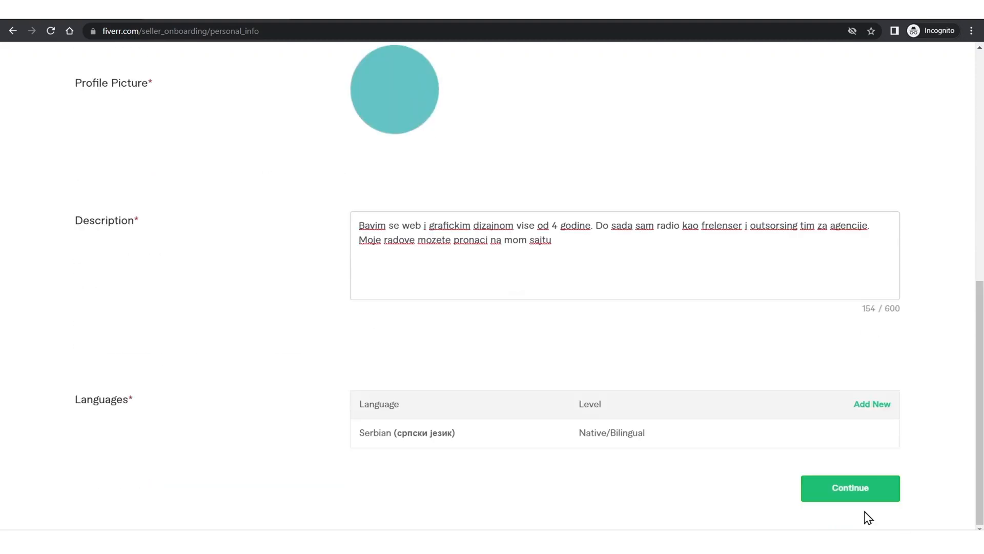
{"action": "left_click", "coordinate": [857, 491]}
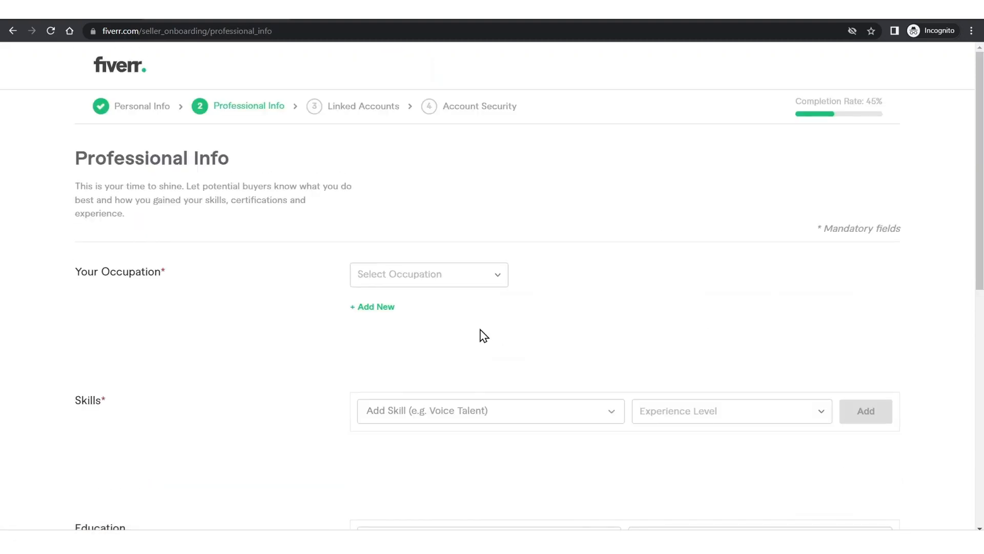
{"action": "left_click", "coordinate": [402, 277]}
{"action": "left_click", "coordinate": [411, 312]}
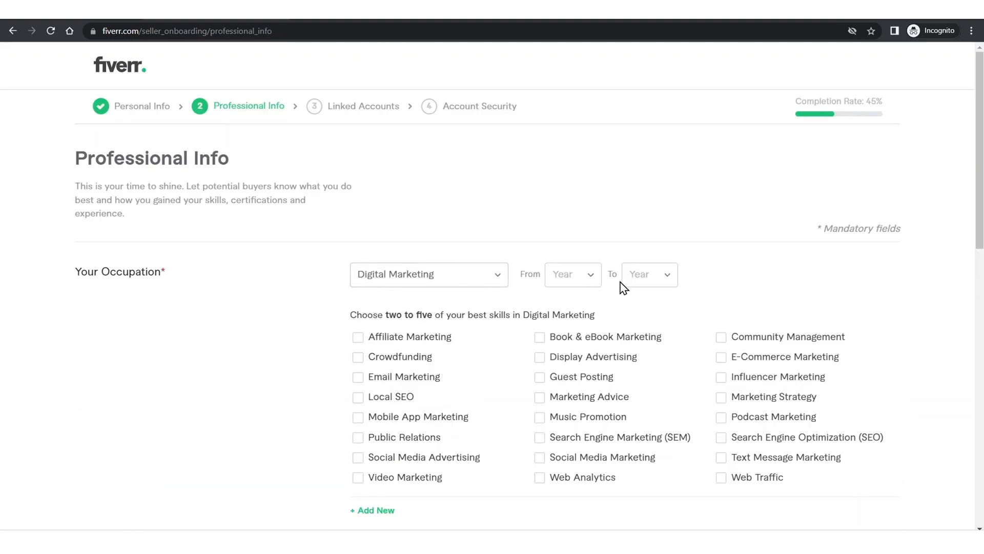
Step: Select Email Marketing, Web Analytics, Marketing Strategy and Display Advertising as the Digital Marketing skills
{"action": "left_click", "coordinate": [359, 378]}
{"action": "left_click", "coordinate": [592, 484]}
{"action": "left_click", "coordinate": [757, 399]}
{"action": "left_click", "coordinate": [589, 357]}
Step: Set the occupation period from 2019 to 2023 and also select the Search Engine Optimization (SEO) skill
{"action": "left_click", "coordinate": [584, 282]}
{"action": "scroll", "coordinate": [586, 280], "scroll_direction": "down", "scroll_amount": 8}
{"action": "scroll", "coordinate": [411, 345], "scroll_direction": "up", "scroll_amount": 8}
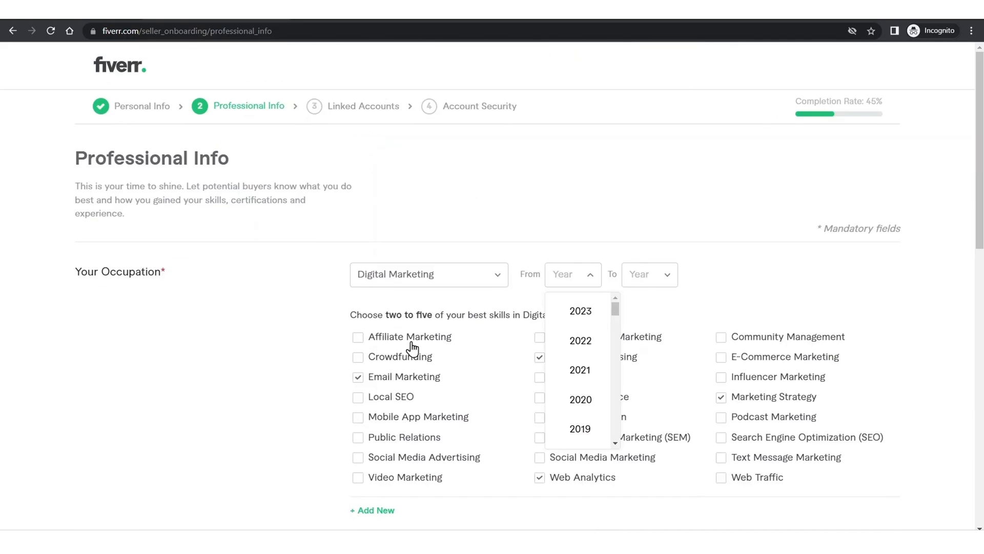
{"action": "scroll", "coordinate": [270, 318], "scroll_direction": "down", "scroll_amount": 4}
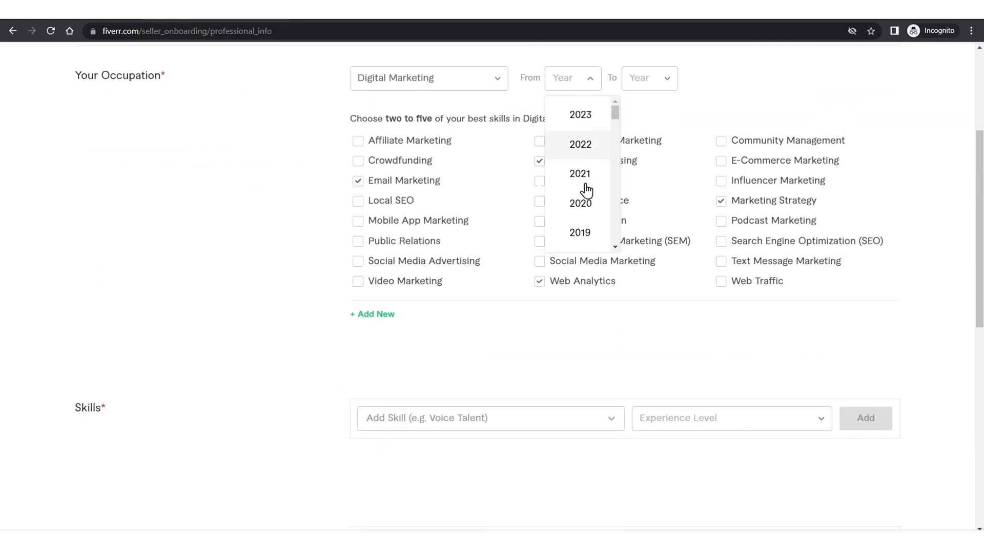
{"action": "scroll", "coordinate": [587, 215], "scroll_direction": "down", "scroll_amount": 4}
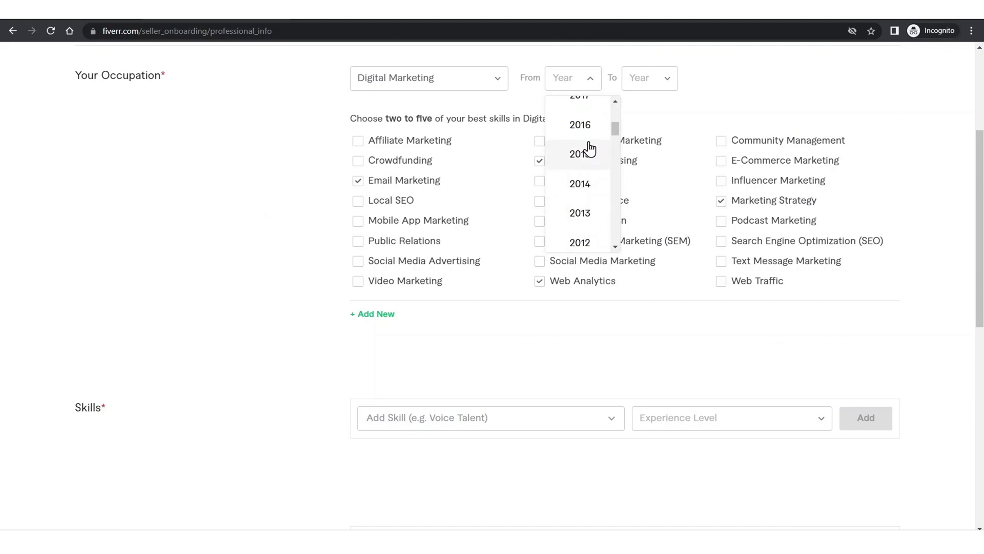
{"action": "left_click_drag", "start_coordinate": [616, 134], "coordinate": [615, 125]}
{"action": "left_click", "coordinate": [598, 137]}
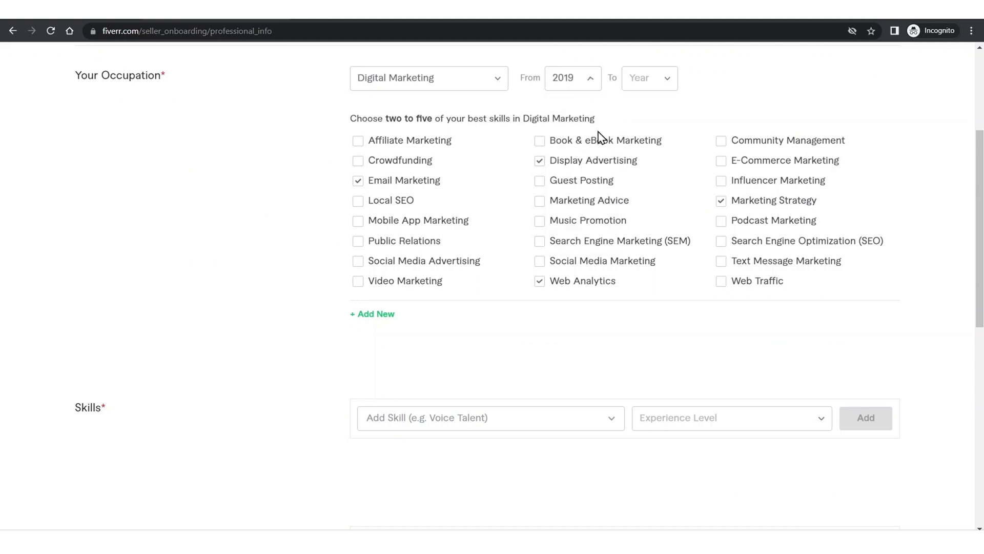
{"action": "left_click", "coordinate": [644, 87]}
{"action": "left_click", "coordinate": [650, 118]}
{"action": "left_click", "coordinate": [722, 241]}
{"action": "left_click", "coordinate": [458, 418]}
{"action": "left_click", "coordinate": [458, 419]}
{"action": "scroll", "coordinate": [637, 323], "scroll_direction": "down", "scroll_amount": 1}
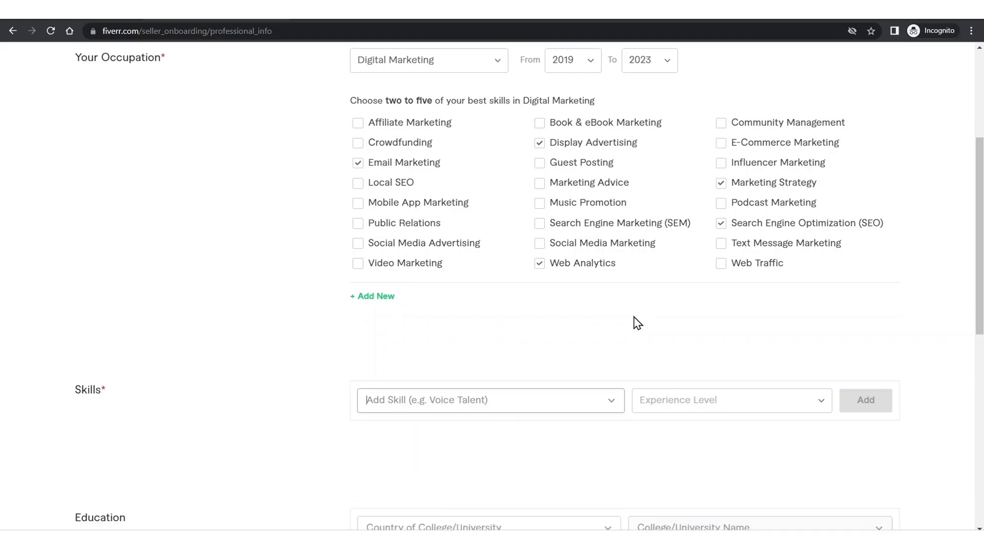
{"action": "scroll", "coordinate": [637, 323], "scroll_direction": "down", "scroll_amount": 7}
{"action": "scroll", "coordinate": [632, 296], "scroll_direction": "up", "scroll_amount": 4}
{"action": "left_click", "coordinate": [490, 228]}
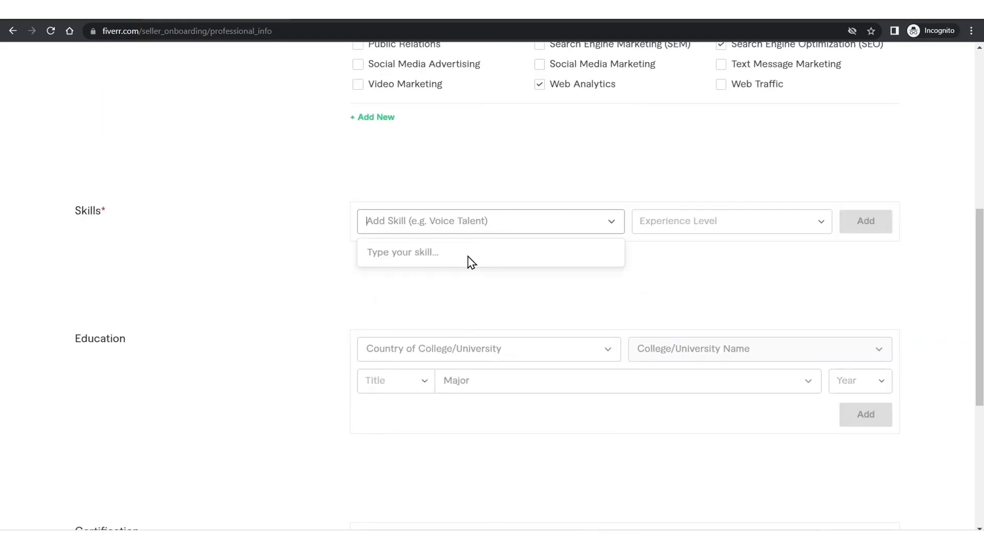
{"action": "type", "text": "web"}
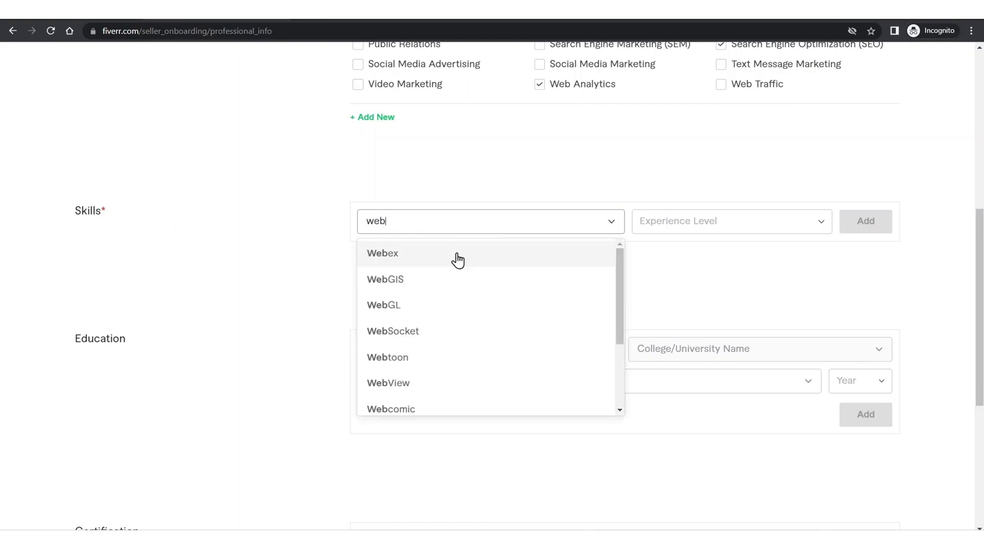
{"action": "type", "text": "de"}
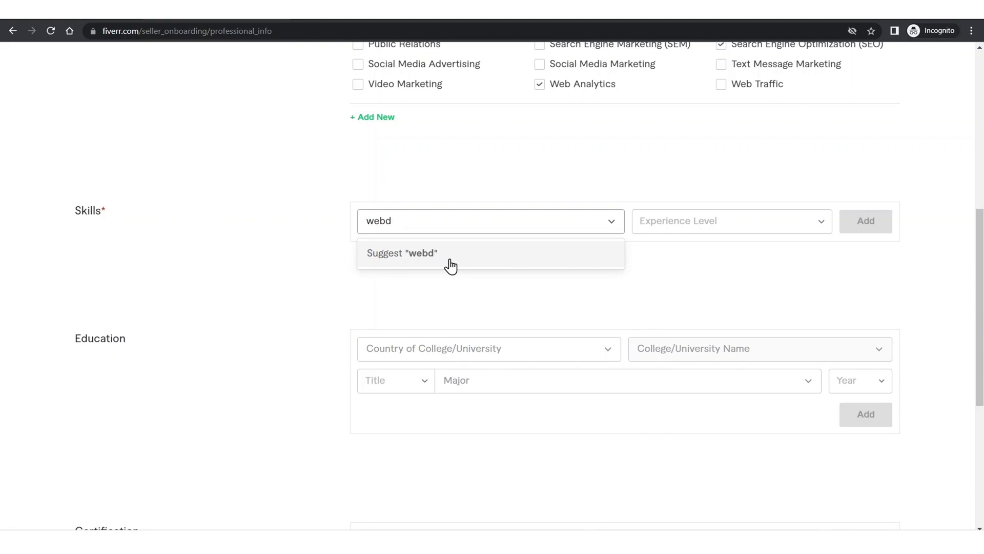
{"action": "key", "text": "BackSpace"}
{"action": "type", "text": "desi"}
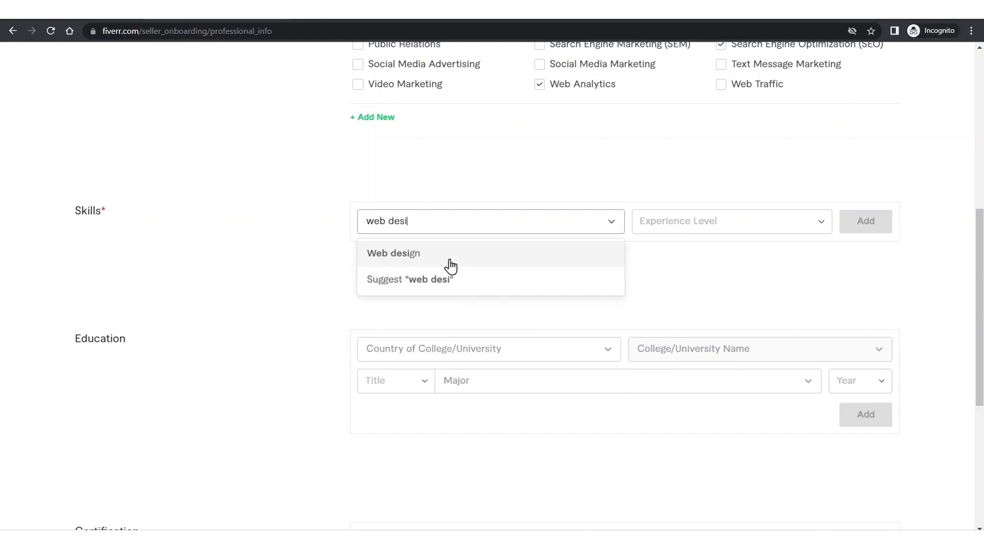
{"action": "key", "text": "BackSpace"}
{"action": "key", "text": "BackSpace"}
{"action": "key", "text": "BackSpace"}
{"action": "key", "text": "BackSpace"}
{"action": "key", "text": "BackSpace"}
{"action": "key", "text": "BackSpace"}
Step: Choose WordPress as the skill with the Expert experience level
{"action": "type", "text": "a"}
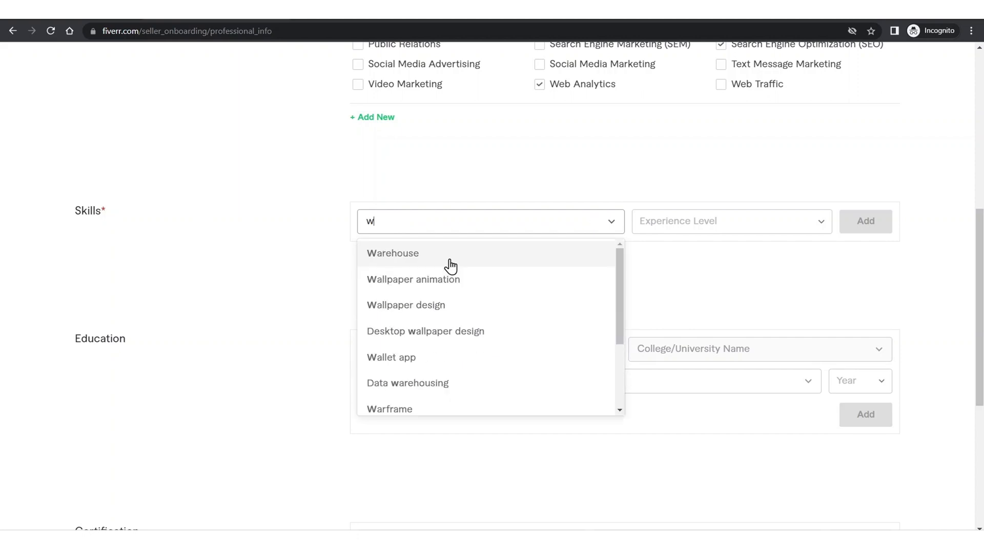
{"action": "key", "text": "BackSpace"}
{"action": "type", "text": "ord"}
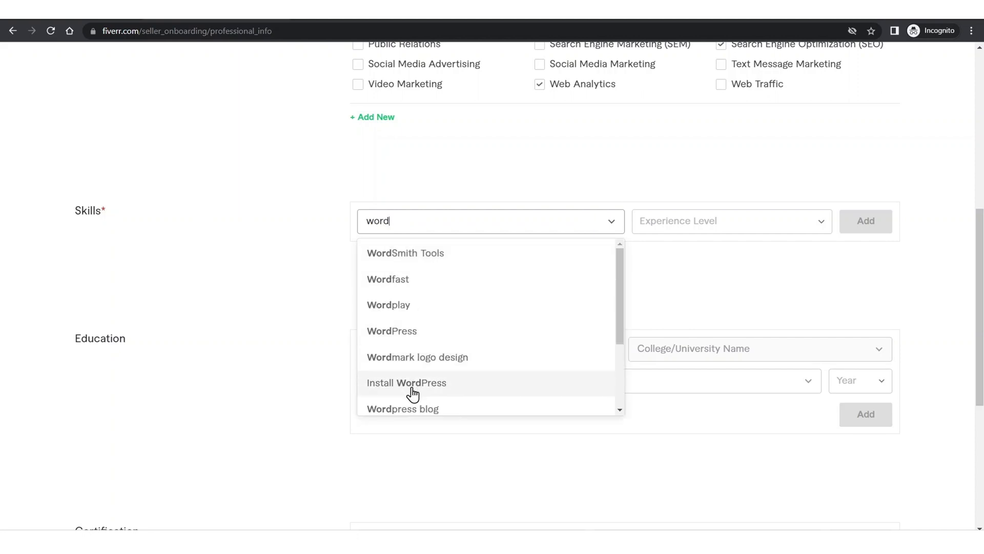
{"action": "left_click", "coordinate": [406, 338]}
{"action": "left_click", "coordinate": [781, 226]}
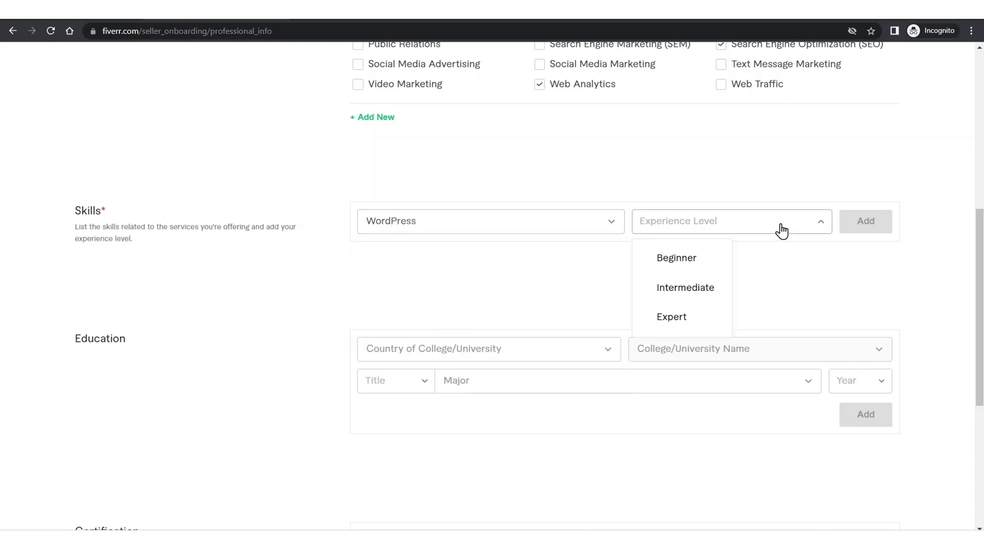
{"action": "left_click", "coordinate": [678, 315]}
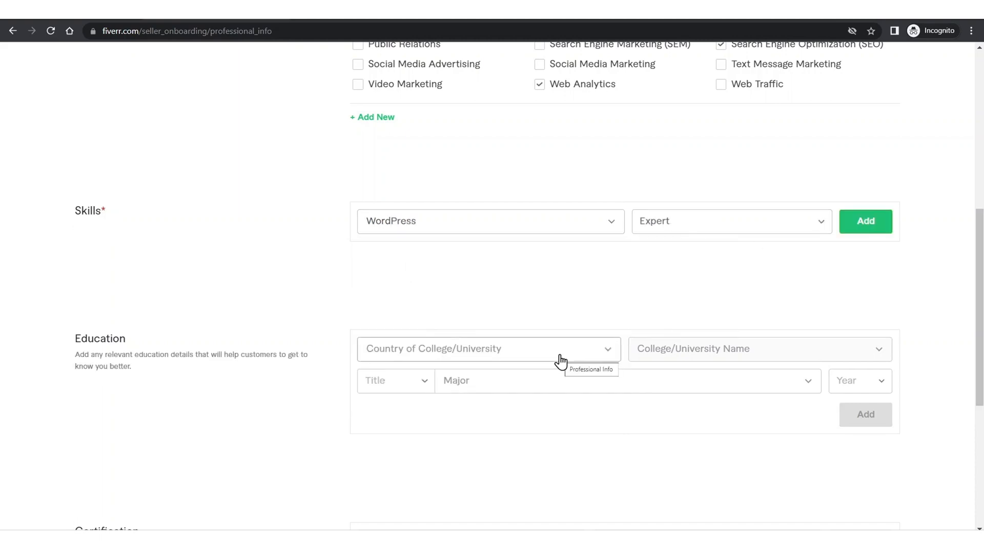
Step: Try to submit the Professional Info form without education, certification or a personal website
{"action": "scroll", "coordinate": [578, 330], "scroll_direction": "down", "scroll_amount": 4}
{"action": "scroll", "coordinate": [404, 323], "scroll_direction": "down", "scroll_amount": 2}
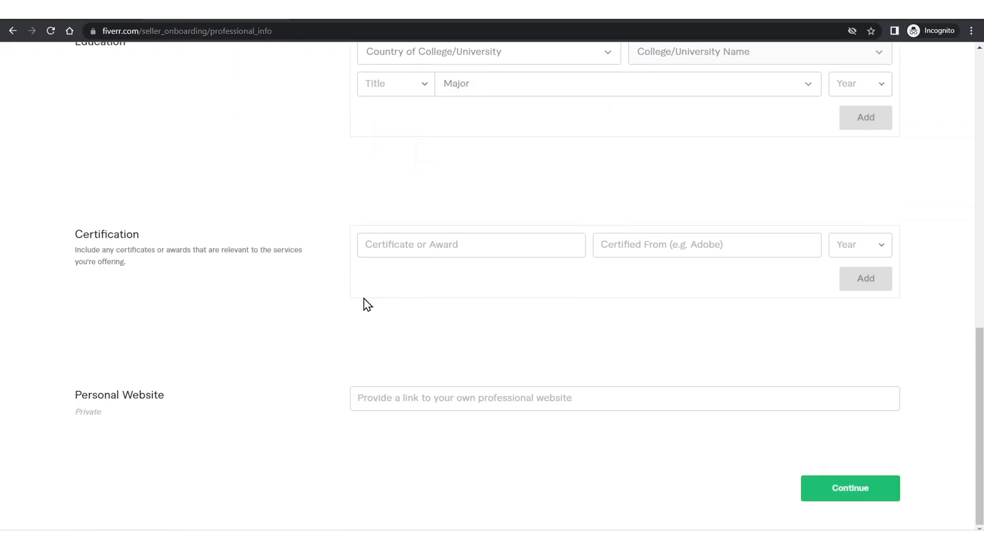
{"action": "left_click", "coordinate": [862, 499]}
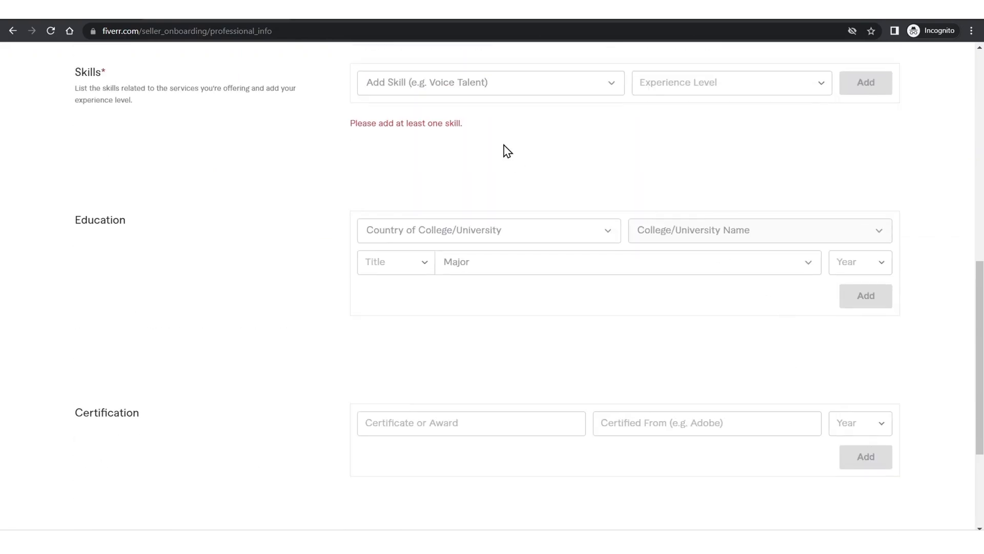
Step: Enter "wordpress" as the skill in the Skills section
{"action": "left_click", "coordinate": [440, 83]}
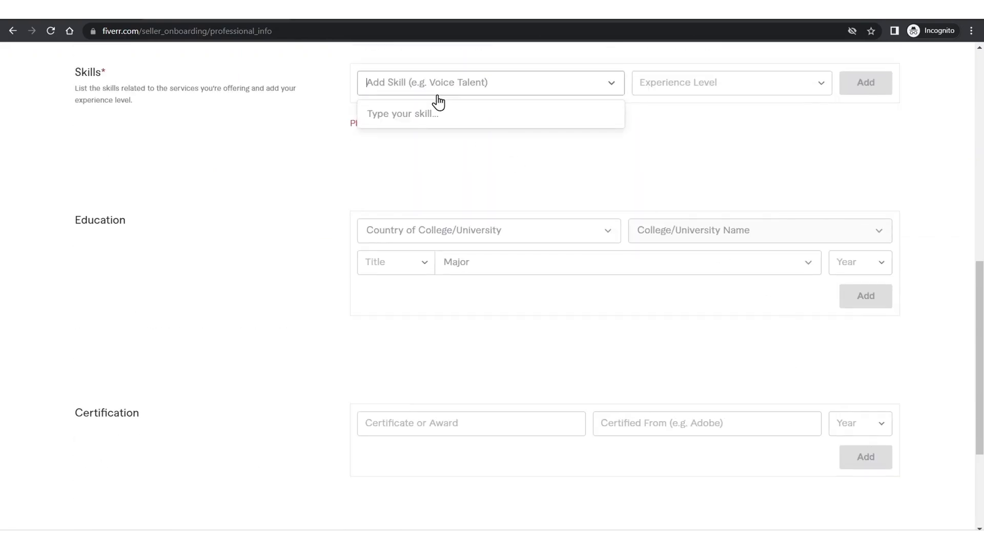
{"action": "type", "text": "wordpe"}
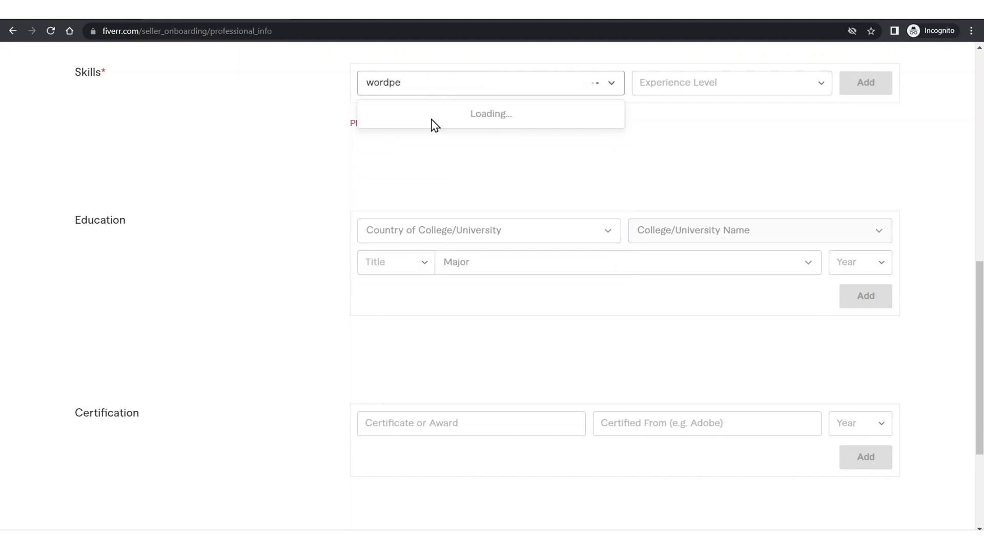
{"action": "key", "text": "BackSpace"}
{"action": "type", "text": "ress"}
{"action": "left_click", "coordinate": [515, 123]}
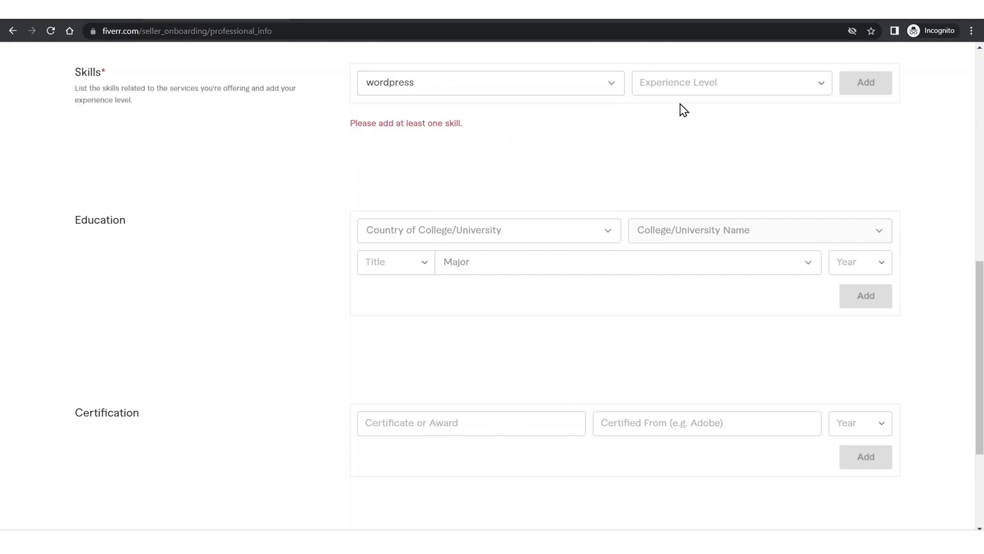
Step: Set the experience level to Expert, choose the listed WordPress skill and add it to the profile
{"action": "scroll", "coordinate": [714, 106], "scroll_direction": "up", "scroll_amount": 3}
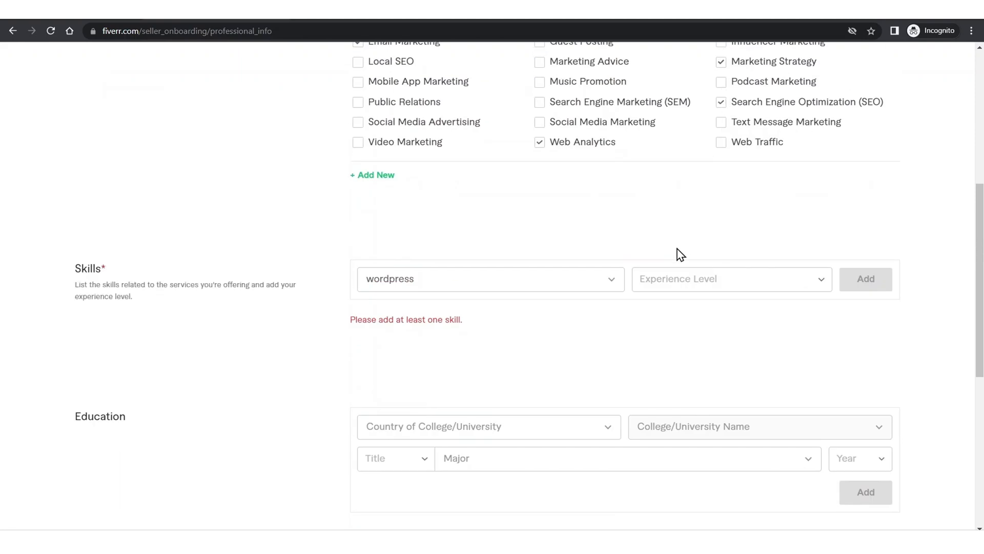
{"action": "left_click", "coordinate": [682, 284]}
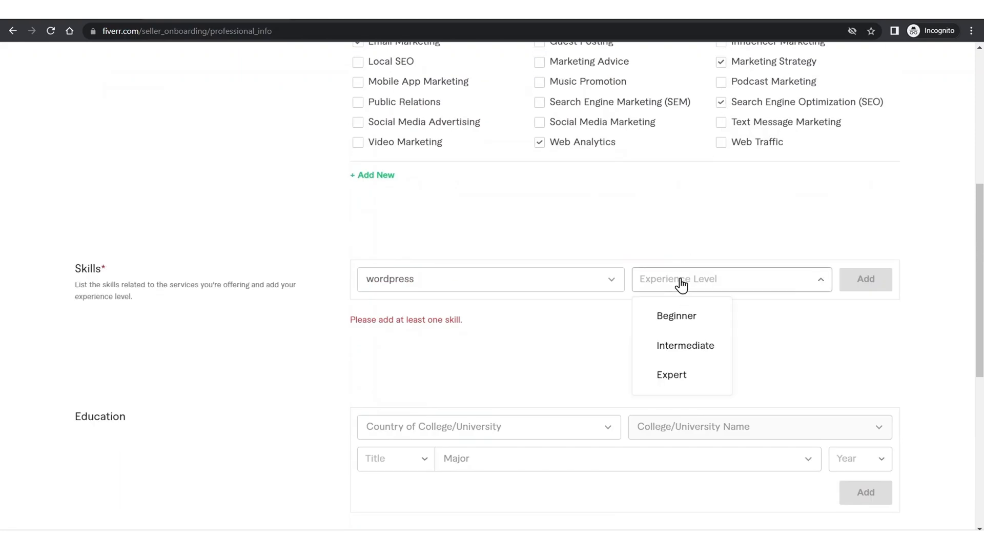
{"action": "left_click", "coordinate": [673, 377]}
{"action": "left_click", "coordinate": [479, 277]}
{"action": "left_click", "coordinate": [480, 278]}
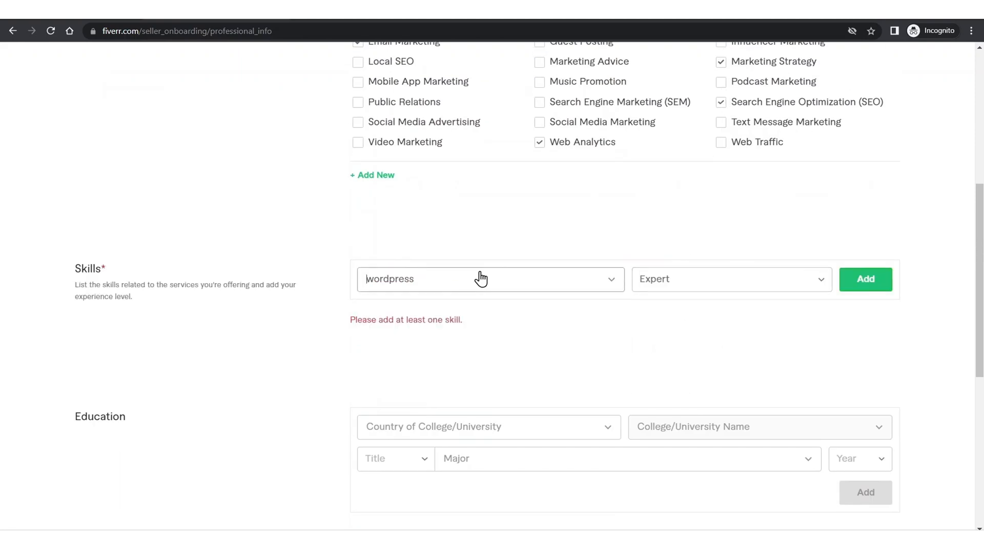
{"action": "type", "text": "Wor"}
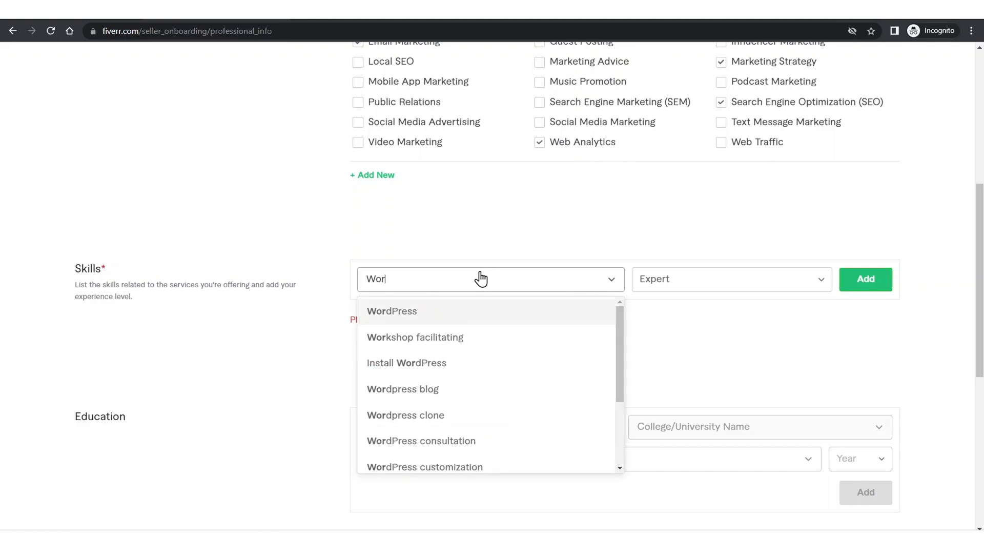
{"action": "left_click", "coordinate": [410, 310]}
{"action": "left_click", "coordinate": [872, 288]}
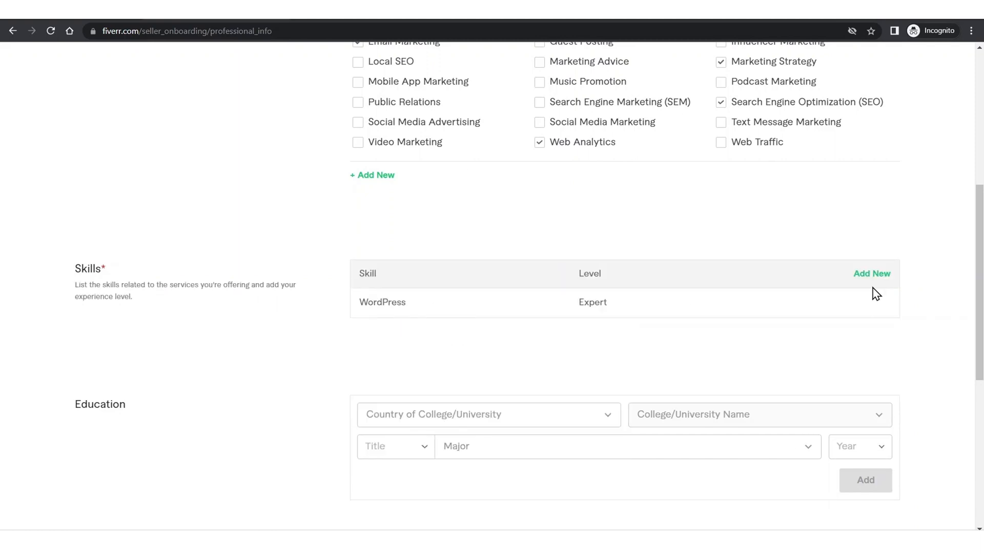
Step: Submit the Professional Info form and continue past Linked Accounts without connecting Facebook
{"action": "scroll", "coordinate": [688, 314], "scroll_direction": "down", "scroll_amount": 7}
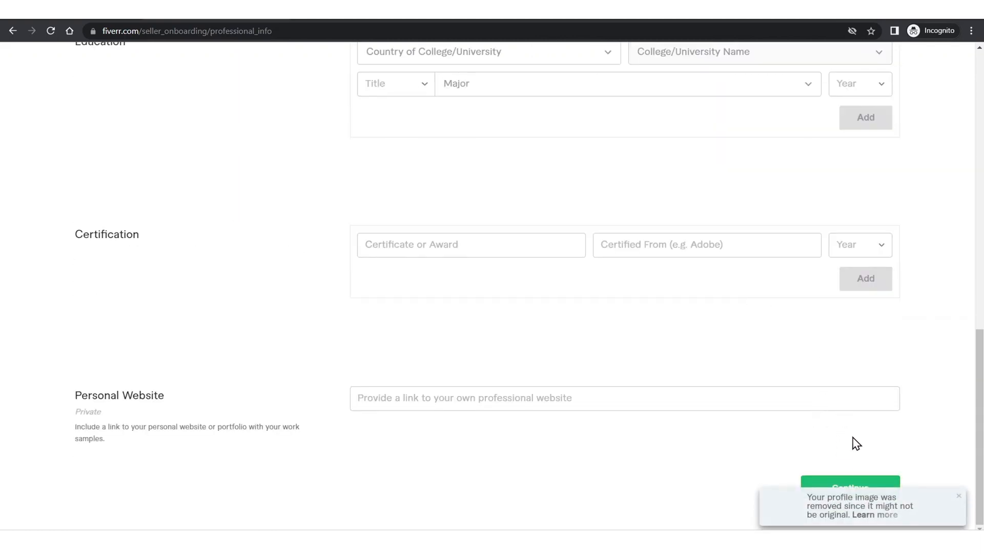
{"action": "left_click", "coordinate": [857, 490]}
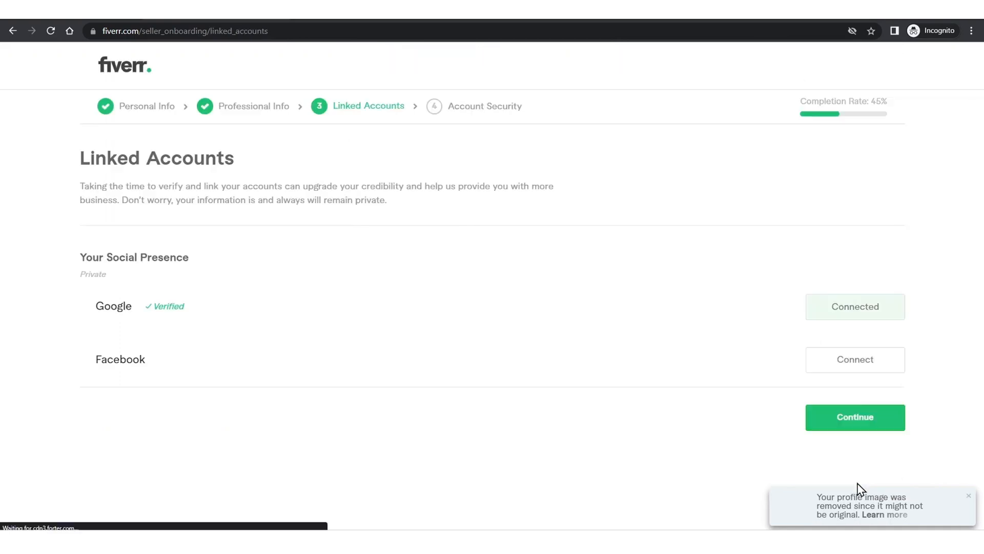
{"action": "left_click", "coordinate": [836, 430]}
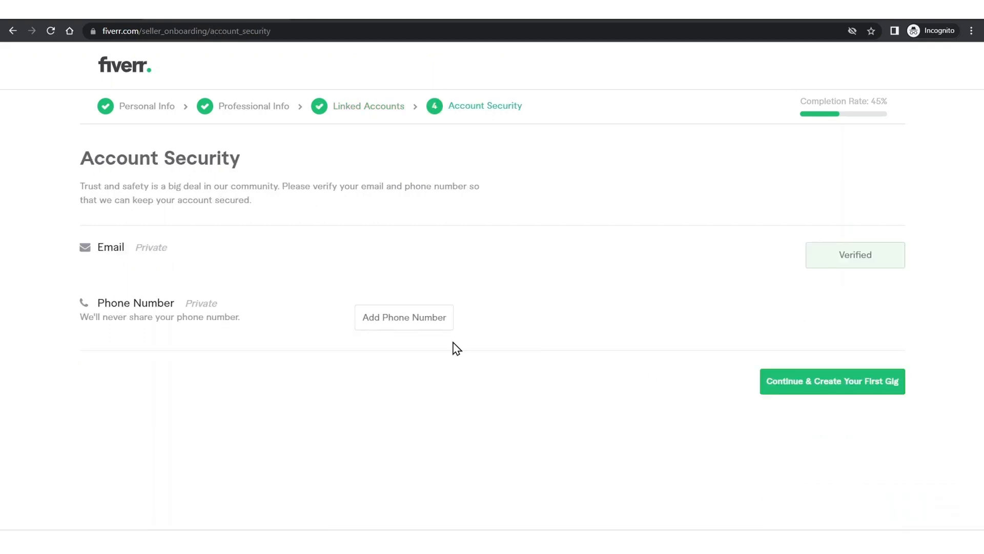
Step: Try to continue from Account Security to creating the first gig without adding a phone number
{"action": "left_click", "coordinate": [874, 390]}
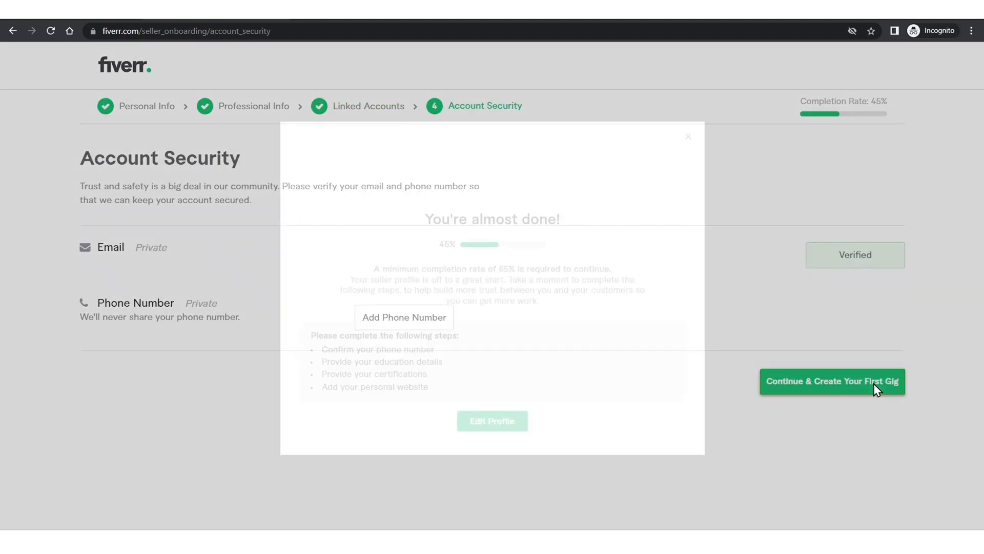
{"action": "left_click", "coordinate": [477, 424]}
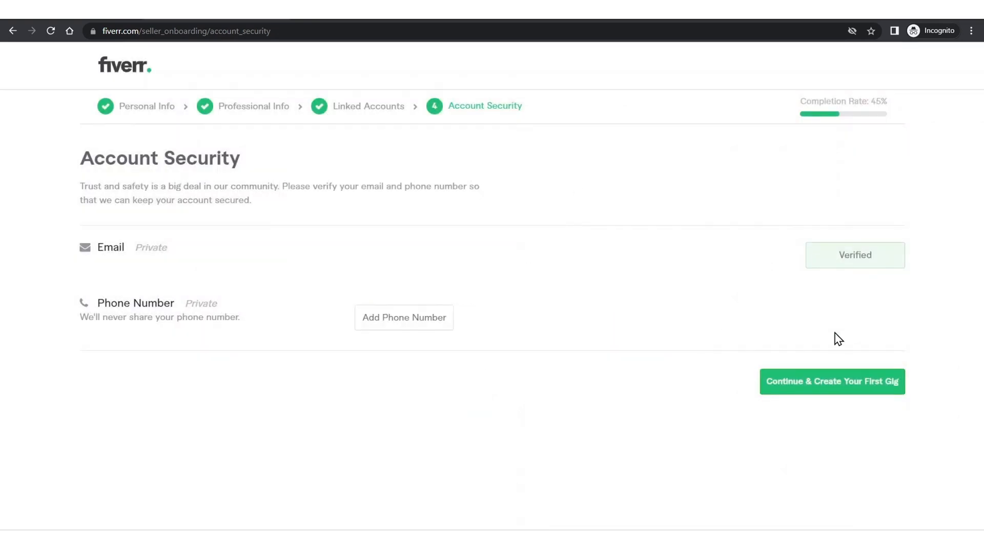
{"action": "left_click", "coordinate": [810, 382]}
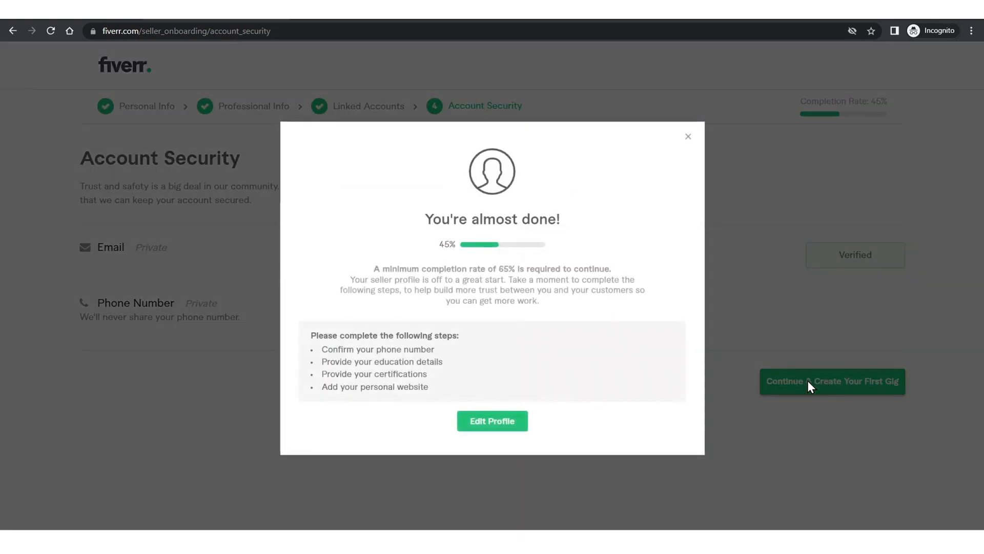
{"action": "left_click", "coordinate": [502, 426]}
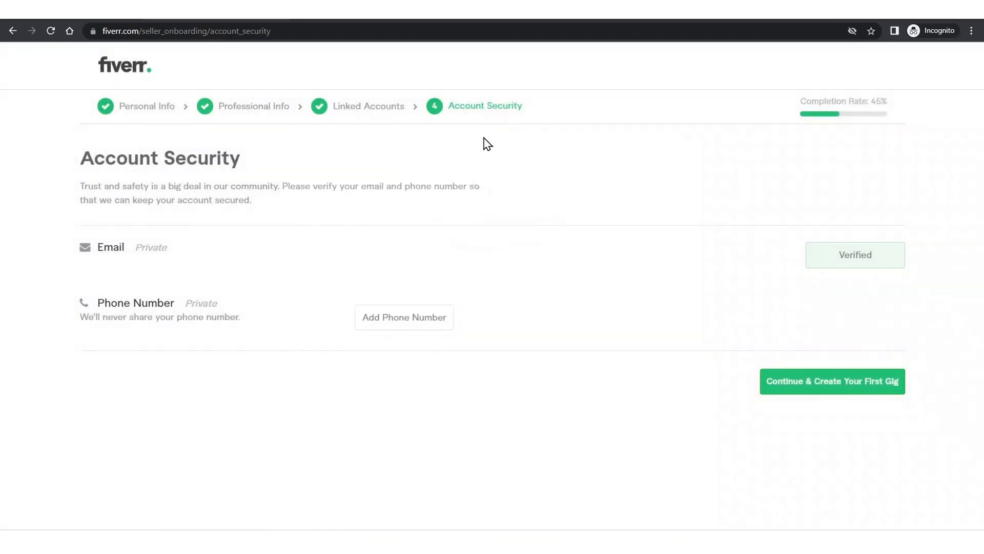
Step: Return to the Personal Info section of the seller profile and submit it again
{"action": "left_click", "coordinate": [247, 108]}
{"action": "left_click", "coordinate": [140, 109]}
{"action": "scroll", "coordinate": [598, 285], "scroll_direction": "down", "scroll_amount": 4}
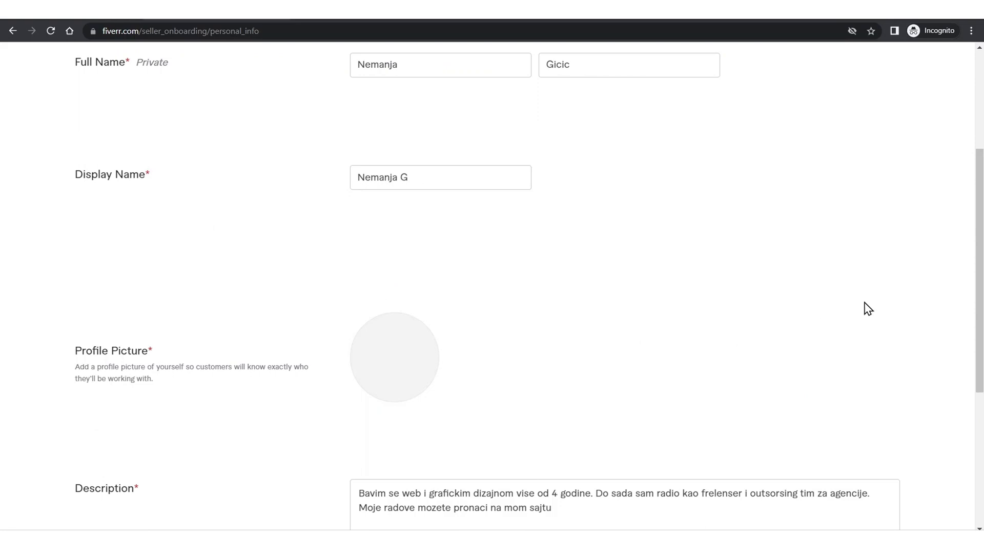
{"action": "scroll", "coordinate": [866, 308], "scroll_direction": "down", "scroll_amount": 5}
{"action": "left_click", "coordinate": [867, 489]}
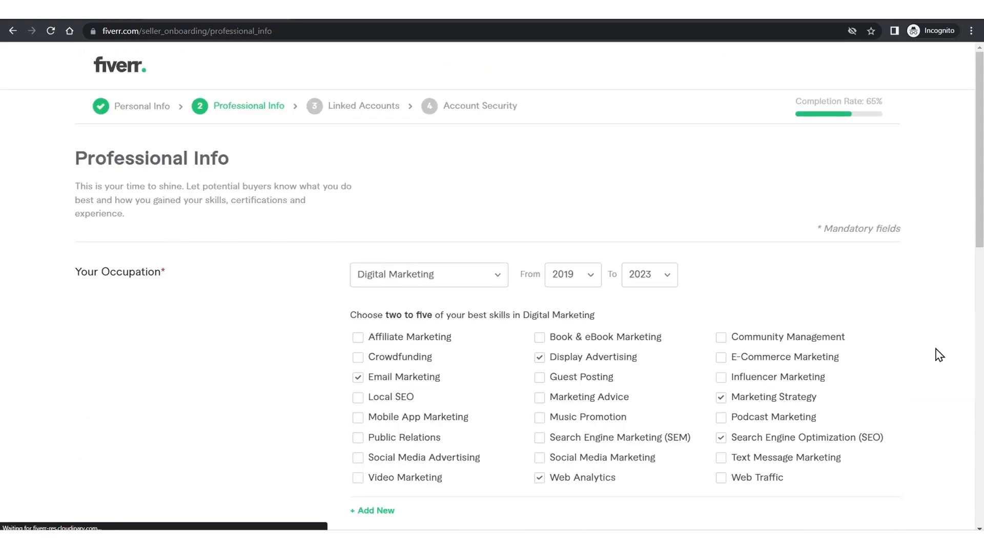
Step: Resubmit the Professional Info form and continue past Linked Accounts and Account Security without adding further details
{"action": "scroll", "coordinate": [930, 288], "scroll_direction": "down", "scroll_amount": 7}
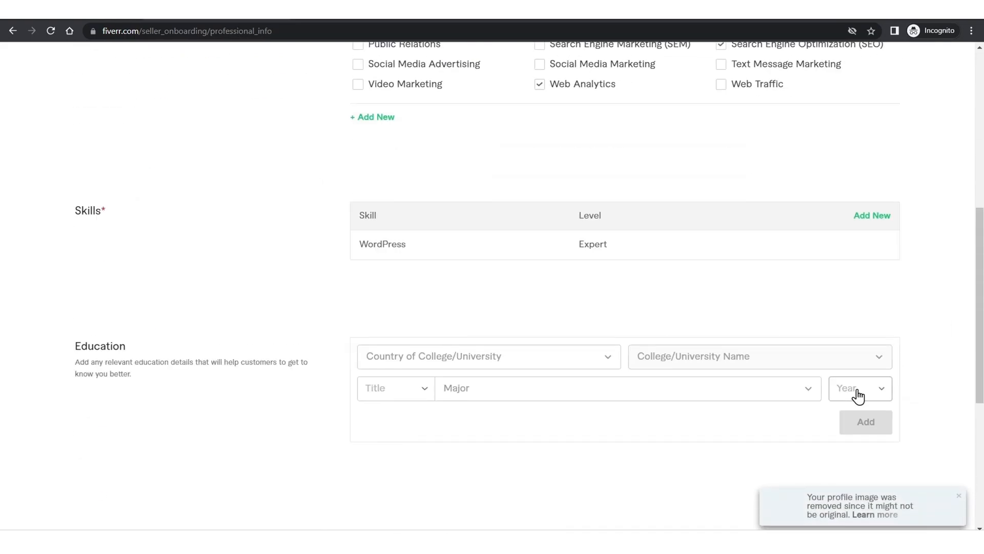
{"action": "scroll", "coordinate": [856, 392], "scroll_direction": "down", "scroll_amount": 5}
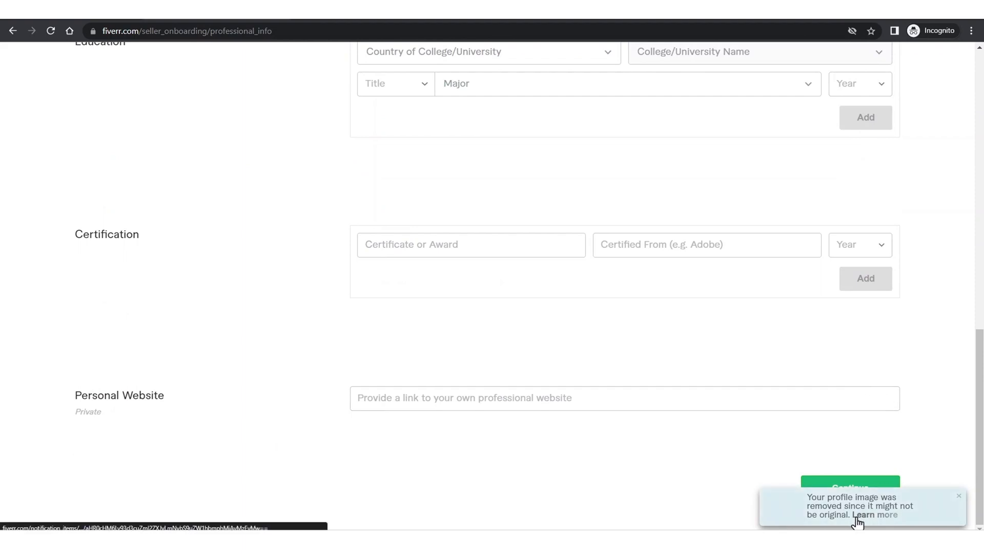
{"action": "left_click", "coordinate": [854, 483]}
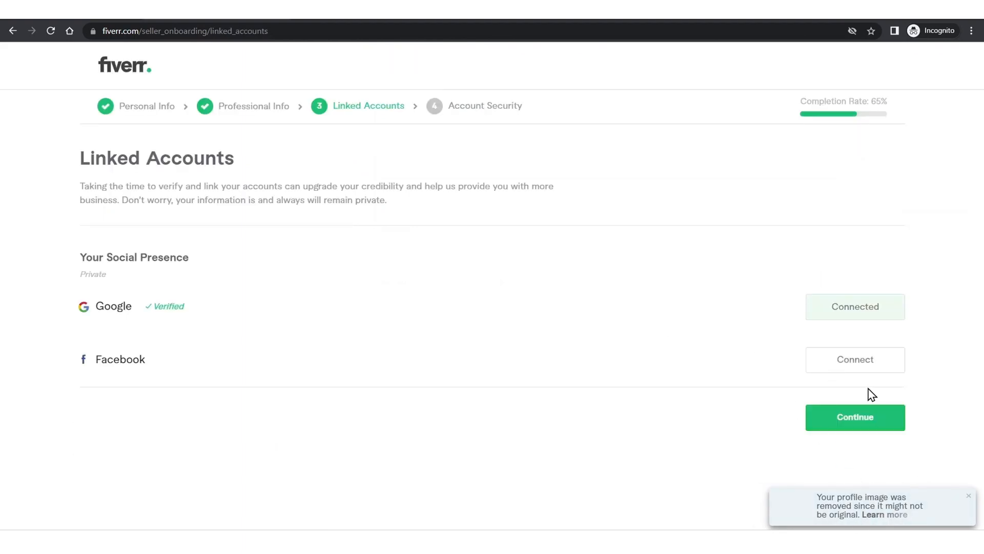
{"action": "left_click", "coordinate": [872, 417]}
{"action": "left_click", "coordinate": [788, 383]}
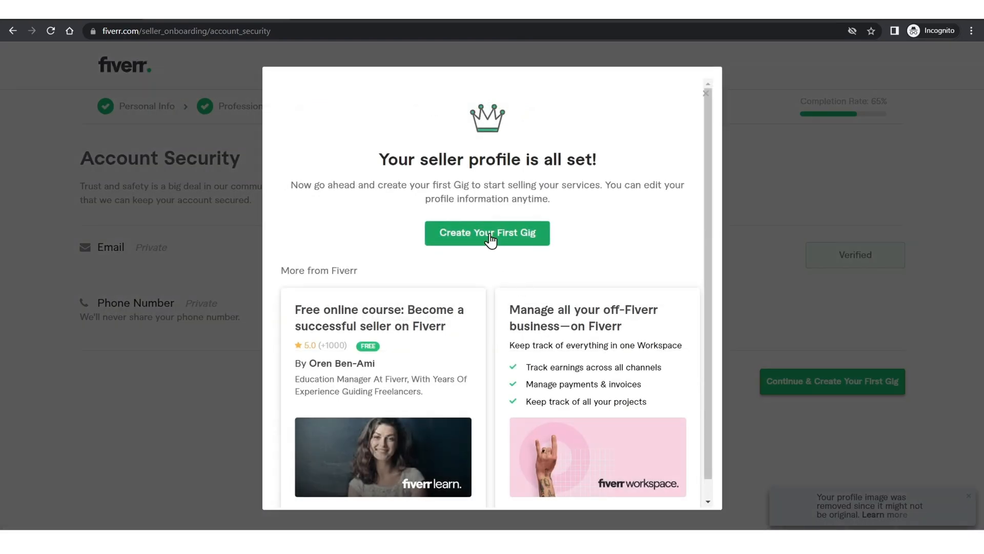
Step: Start creating the first gig from the seller profile completion dialog
{"action": "scroll", "coordinate": [493, 241], "scroll_direction": "down", "scroll_amount": 1}
{"action": "left_click_drag", "start_coordinate": [710, 222], "coordinate": [699, 193]}
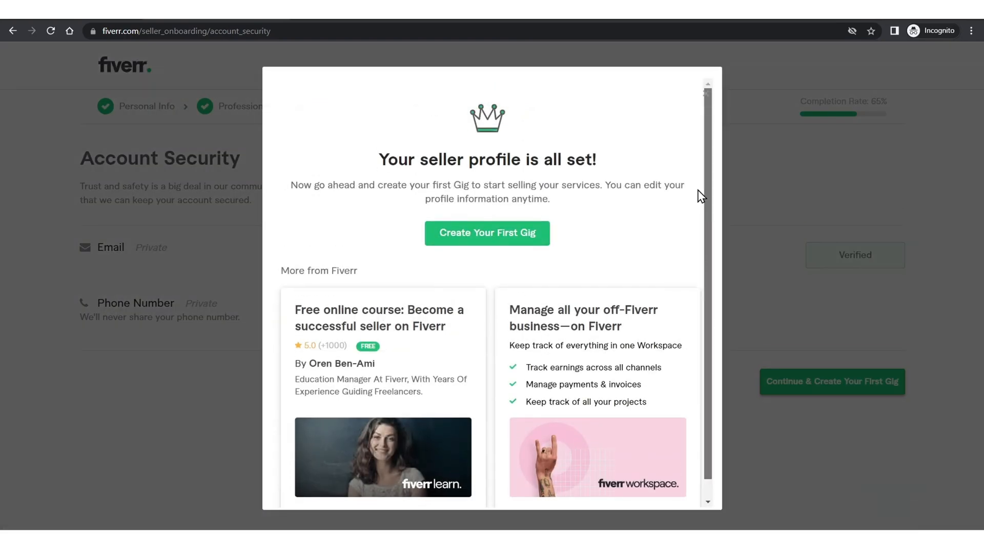
{"action": "left_click", "coordinate": [472, 233]}
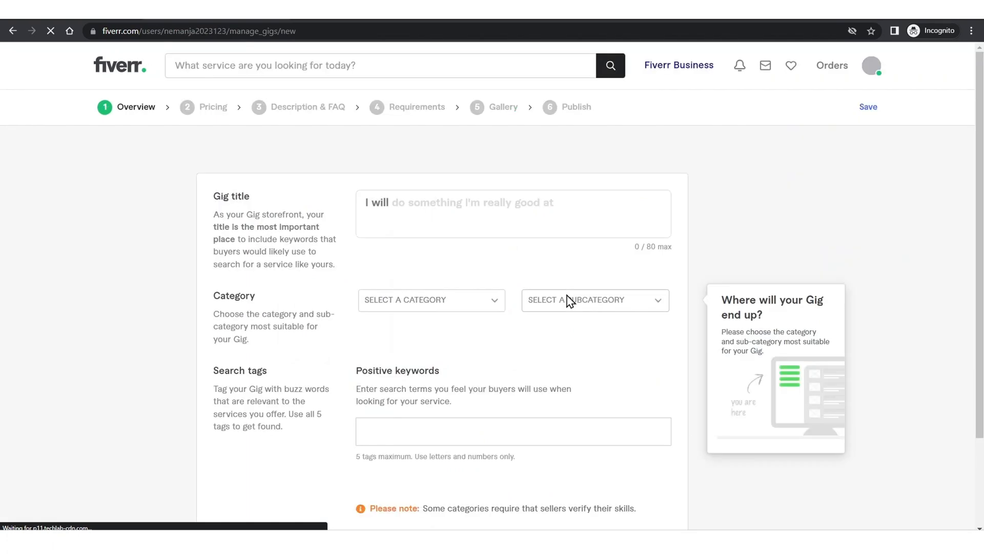
Step: Enter the gig title as "I will create website for your business online"
{"action": "left_click", "coordinate": [454, 219]}
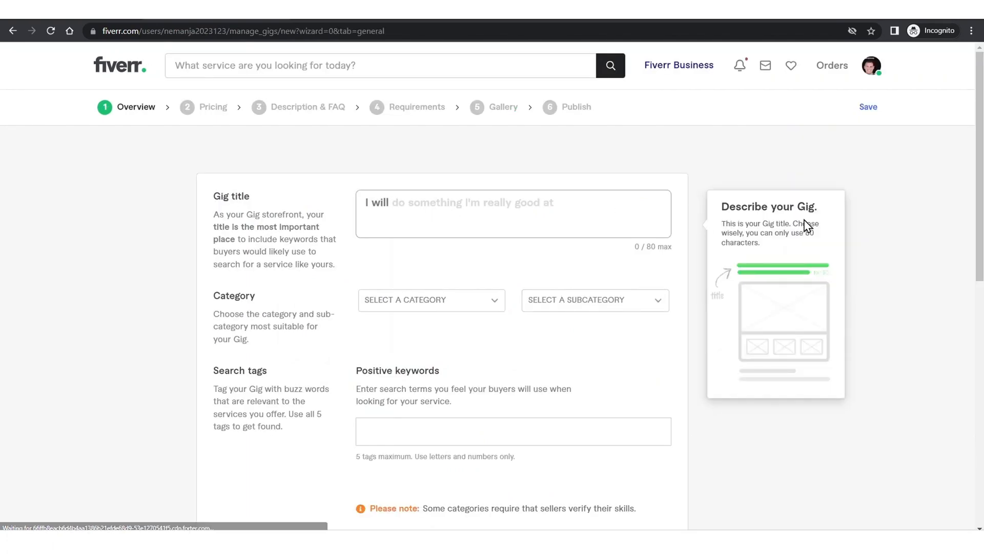
{"action": "left_click", "coordinate": [921, 200]}
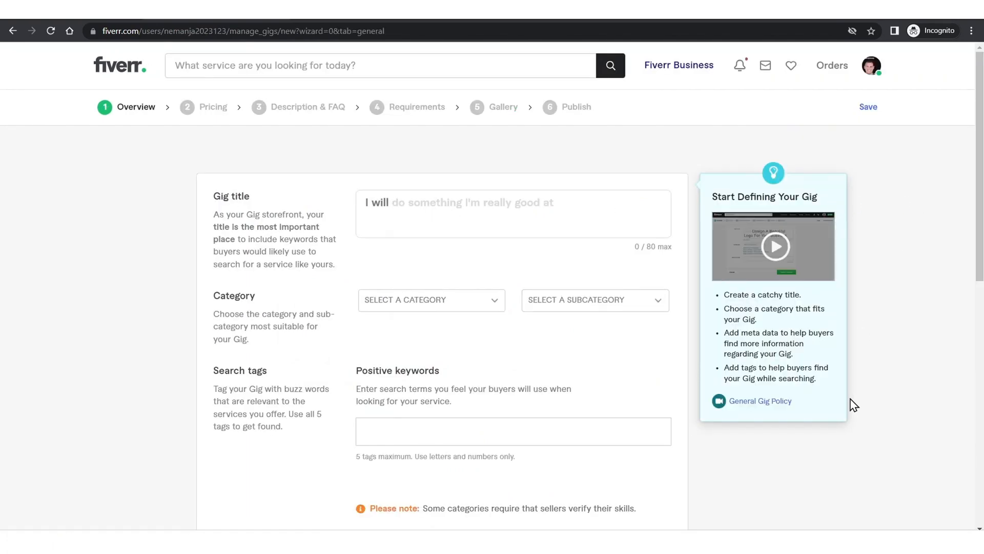
{"action": "left_click", "coordinate": [446, 211]}
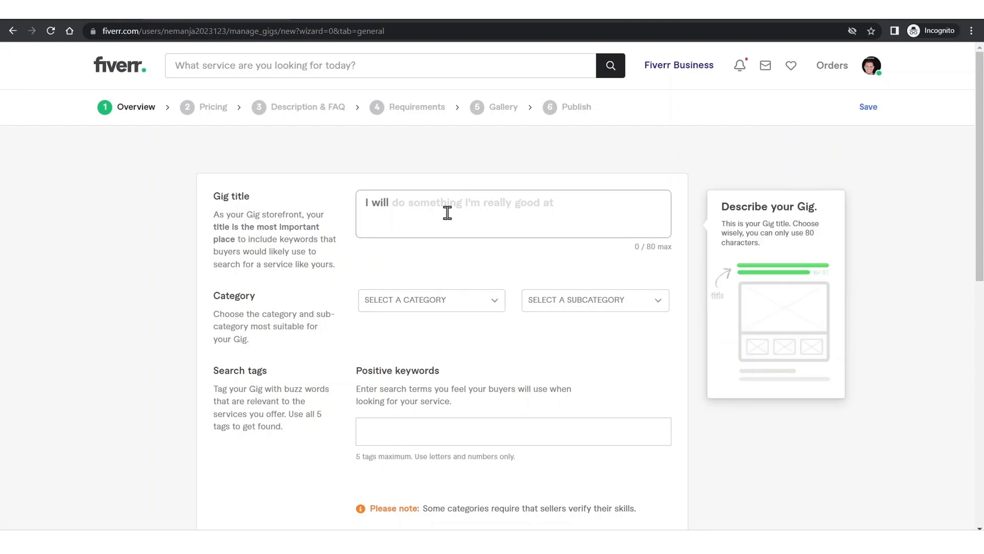
{"action": "left_click", "coordinate": [569, 164]}
{"action": "left_click", "coordinate": [421, 204]}
{"action": "type", "text": "create"}
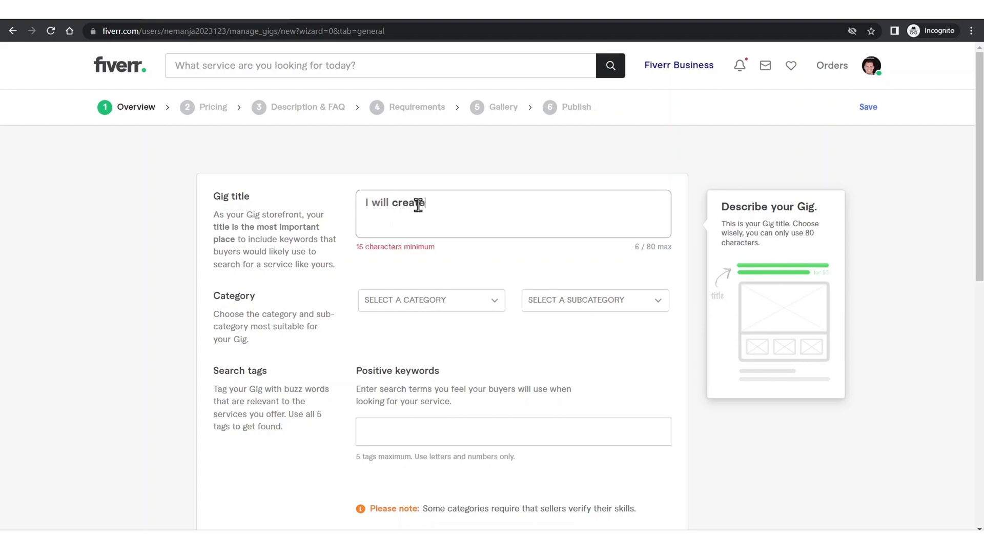
{"action": "type", "text": " website for"}
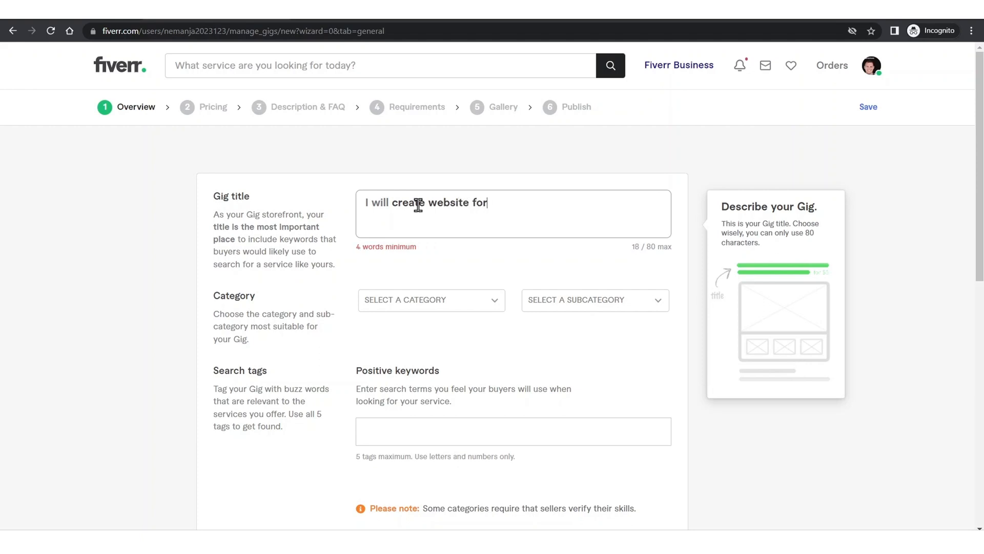
{"action": "type", "text": " your business online"}
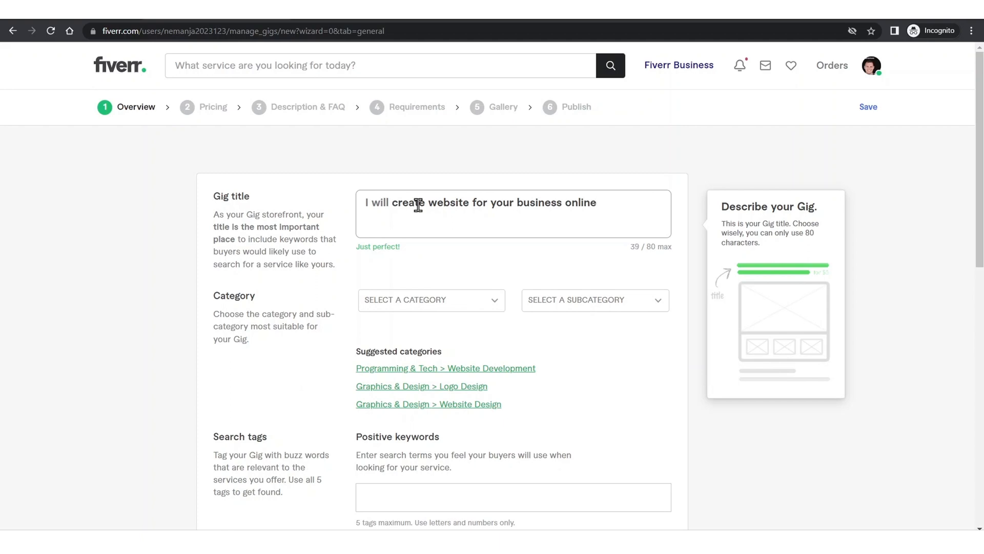
Step: Set the gig category to Graphics & Design and the subcategory to Website Design
{"action": "left_click", "coordinate": [412, 301]}
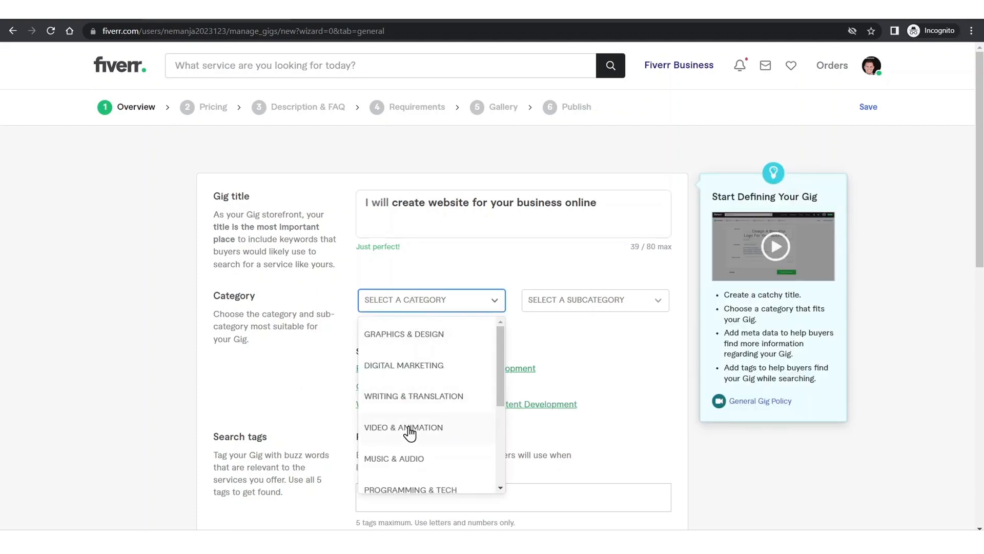
{"action": "left_click", "coordinate": [410, 338]}
{"action": "left_click", "coordinate": [643, 302]}
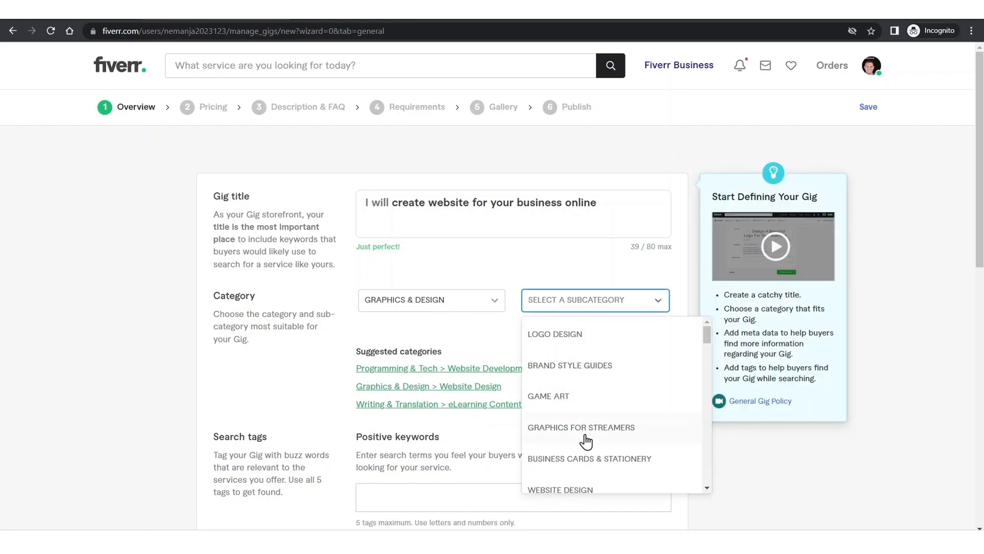
{"action": "left_click", "coordinate": [582, 488]}
Step: Select Business promotion, Portfolio and Educational as the website types in the gig metadata
{"action": "scroll", "coordinate": [574, 308], "scroll_direction": "down", "scroll_amount": 3}
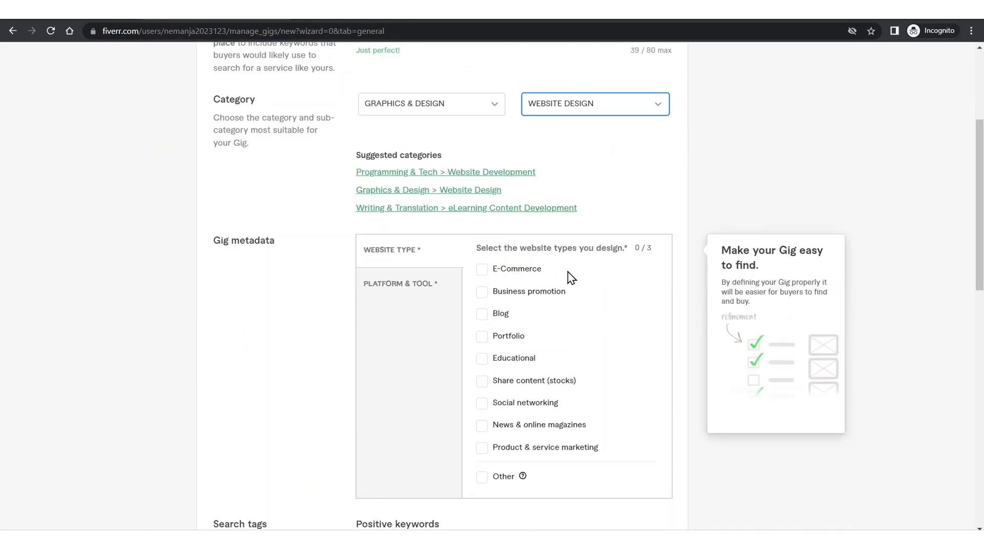
{"action": "left_click", "coordinate": [482, 292]}
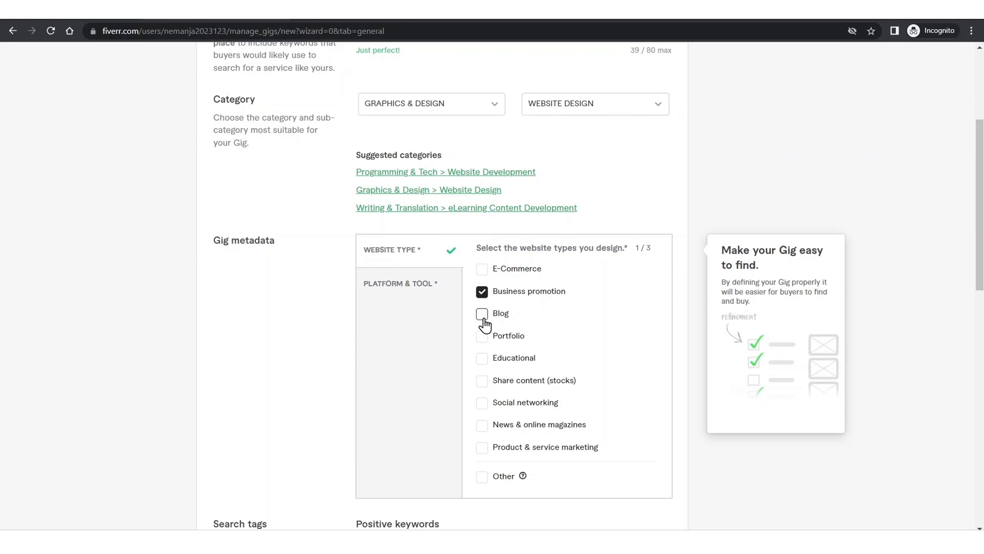
{"action": "left_click", "coordinate": [482, 337]}
{"action": "left_click", "coordinate": [483, 358]}
Step: Add the suggested search tags "business website" and "build website" to the gig's positive keywords
{"action": "scroll", "coordinate": [513, 323], "scroll_direction": "down", "scroll_amount": 8}
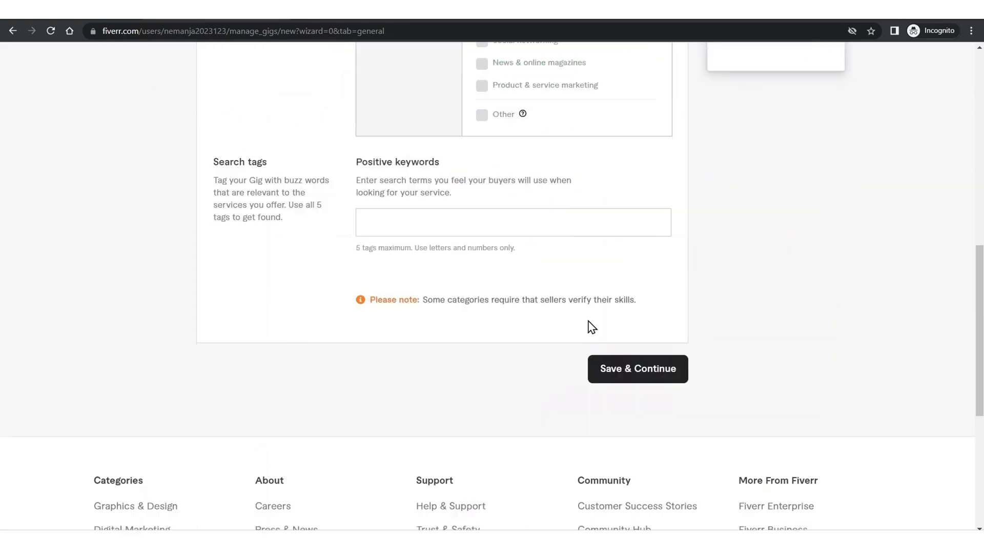
{"action": "left_click", "coordinate": [415, 194]}
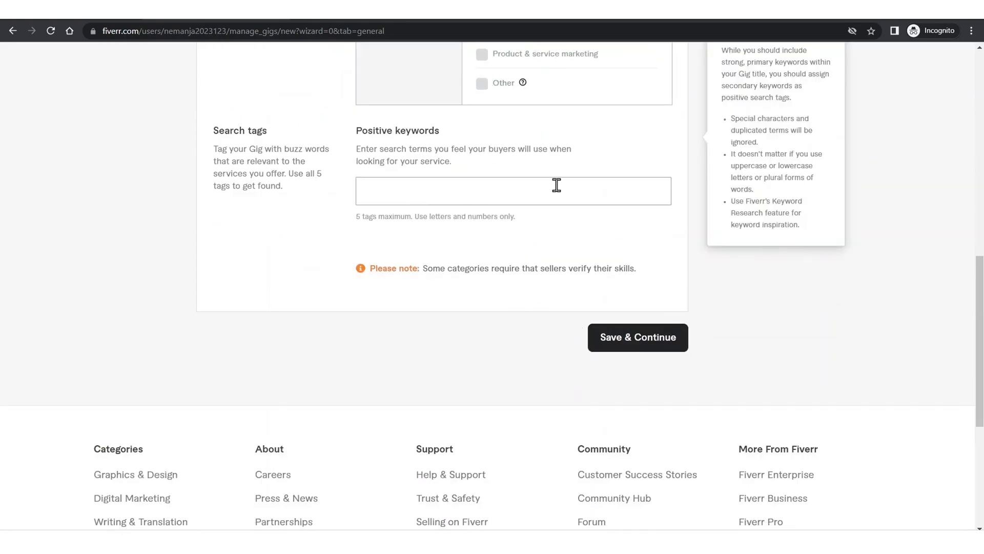
{"action": "type", "text": "website"}
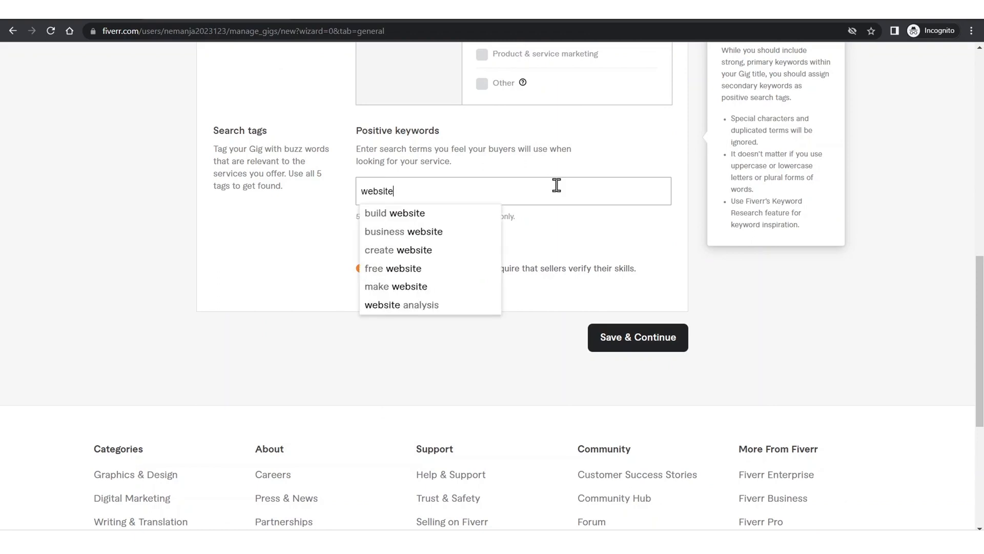
{"action": "left_click", "coordinate": [439, 235]}
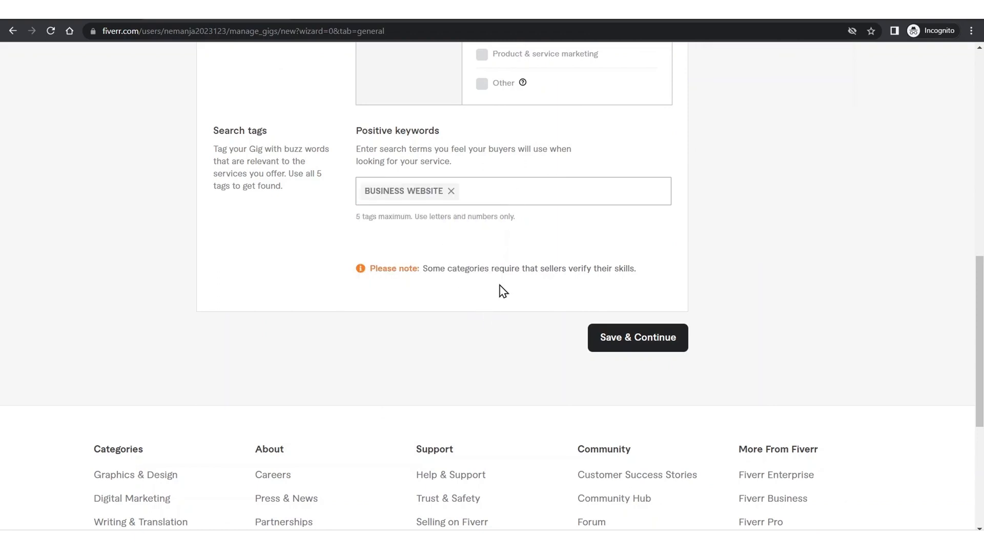
{"action": "left_click", "coordinate": [534, 185]}
{"action": "type", "text": "web"}
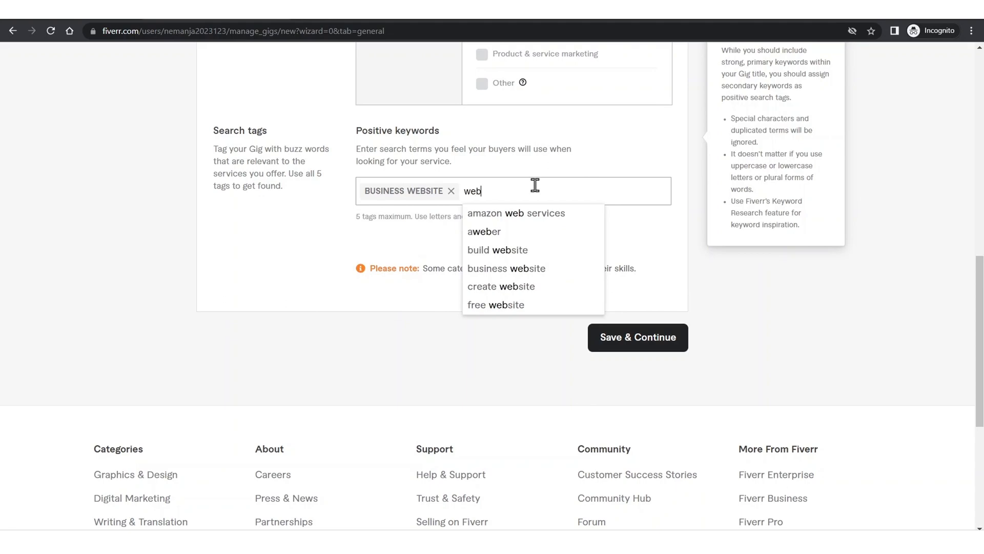
{"action": "left_click", "coordinate": [511, 250]}
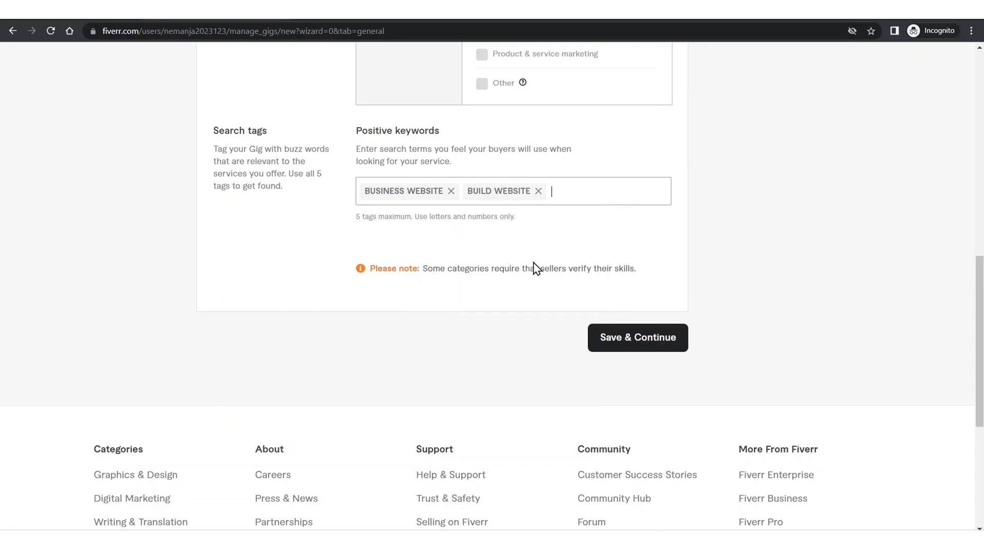
Step: Try to save the gig overview and continue without choosing a platform or tool
{"action": "scroll", "coordinate": [523, 342], "scroll_direction": "up", "scroll_amount": 4}
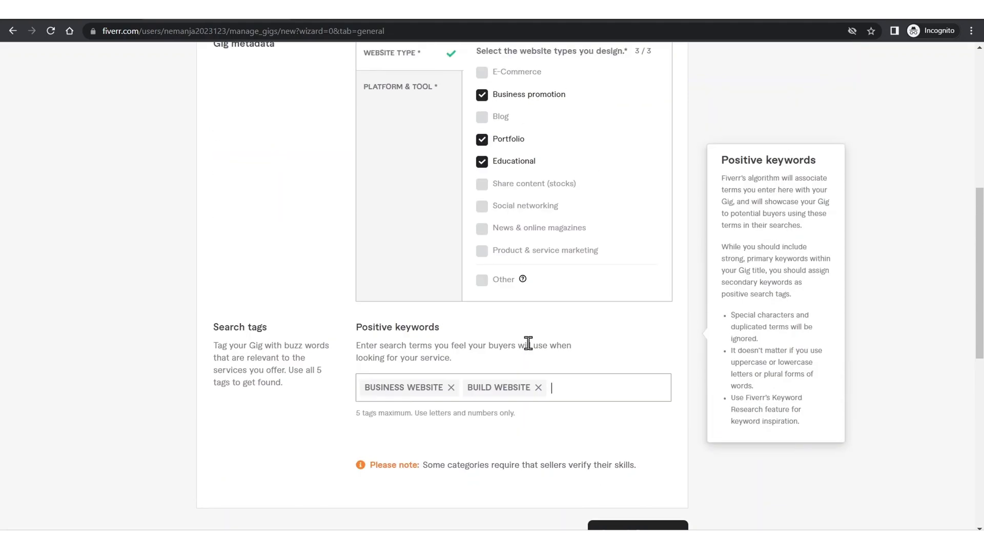
{"action": "scroll", "coordinate": [621, 305], "scroll_direction": "down", "scroll_amount": 8}
{"action": "left_click", "coordinate": [638, 142]}
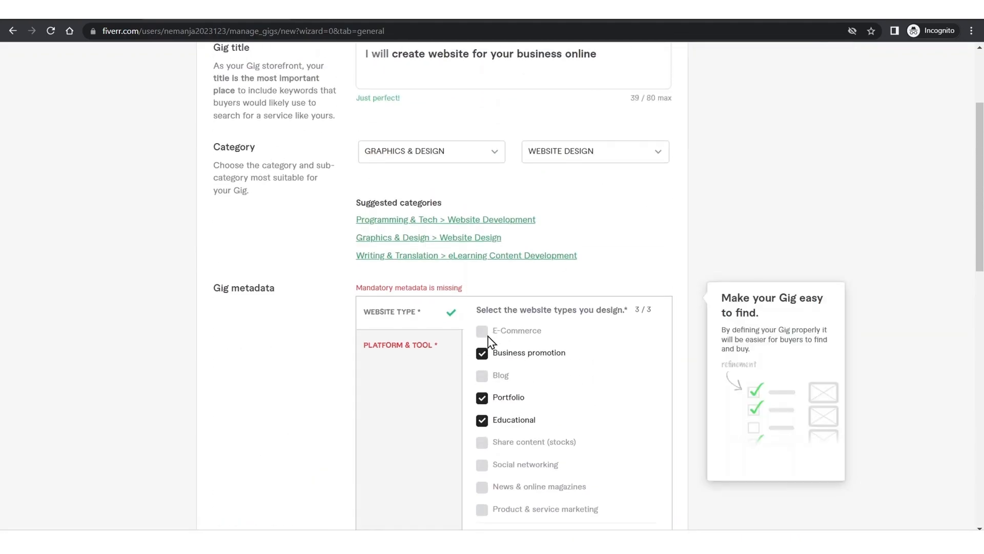
Step: Apply the suggested category Graphics & Design > Website Design and select Blog and Portfolio as the website types
{"action": "left_click", "coordinate": [412, 239]}
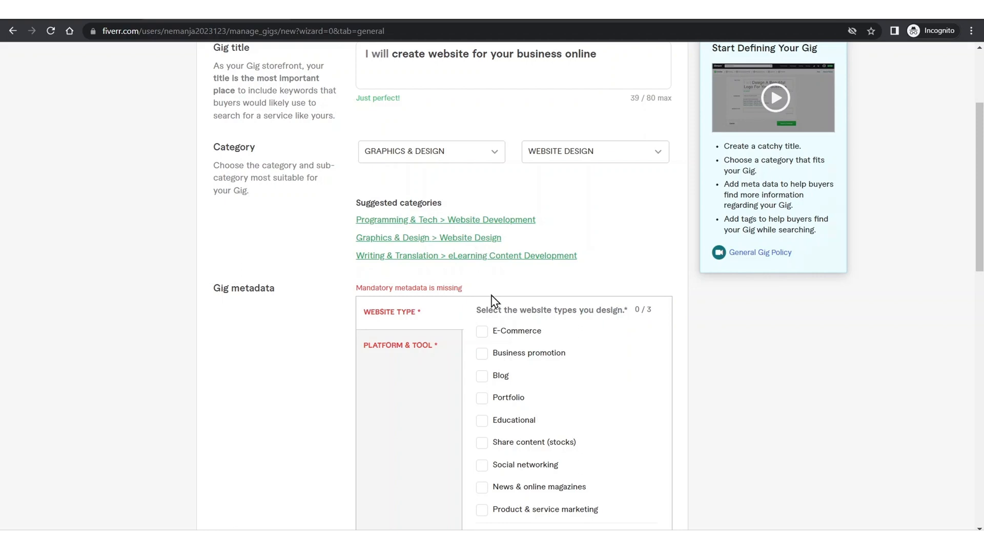
{"action": "left_click", "coordinate": [483, 374]}
{"action": "left_click", "coordinate": [482, 397]}
Step: Choose Adobe XD, Figma and Adobe Photoshop as the gig's platforms and tools, and save the overview
{"action": "left_click", "coordinate": [419, 348]}
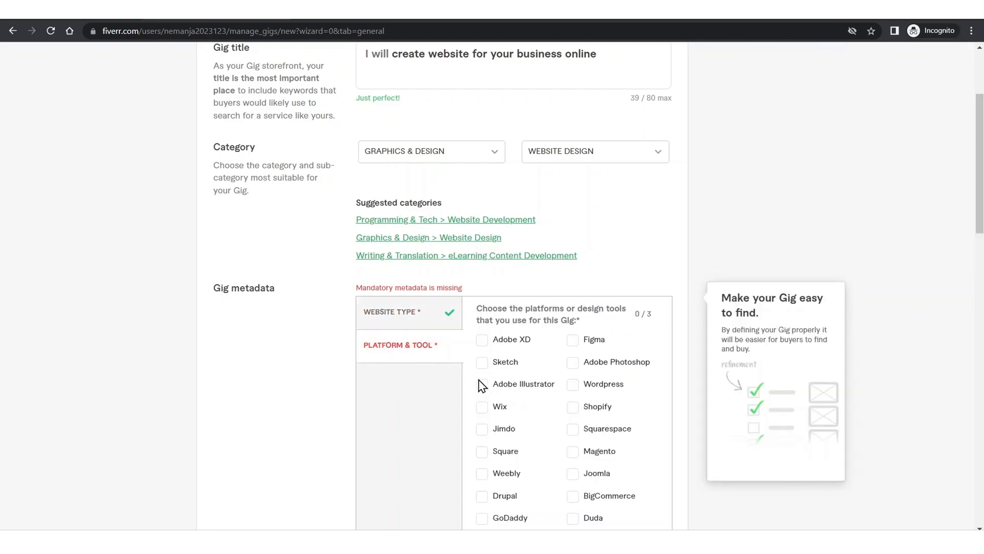
{"action": "left_click", "coordinate": [483, 340]}
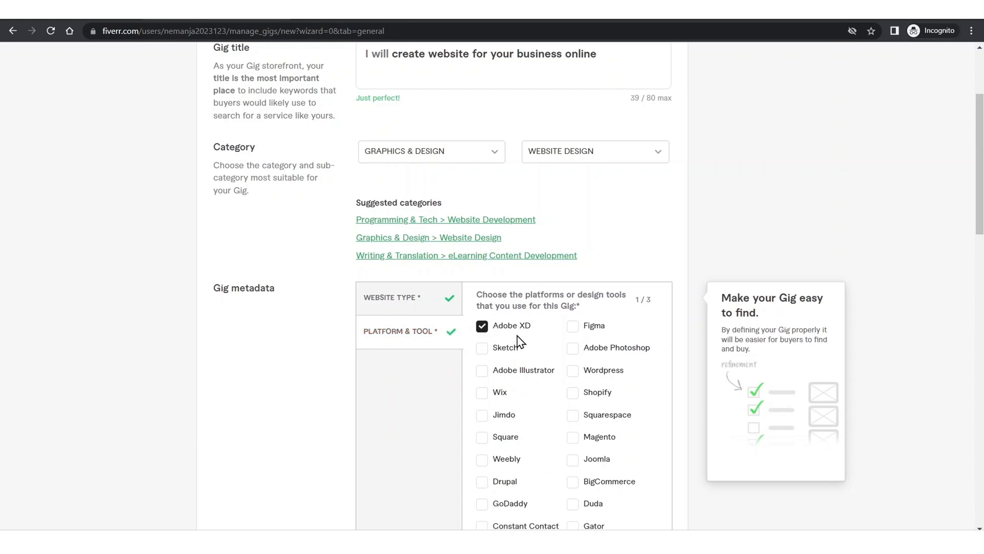
{"action": "left_click", "coordinate": [573, 326]}
{"action": "left_click", "coordinate": [573, 348]}
{"action": "scroll", "coordinate": [584, 364], "scroll_direction": "down", "scroll_amount": 15}
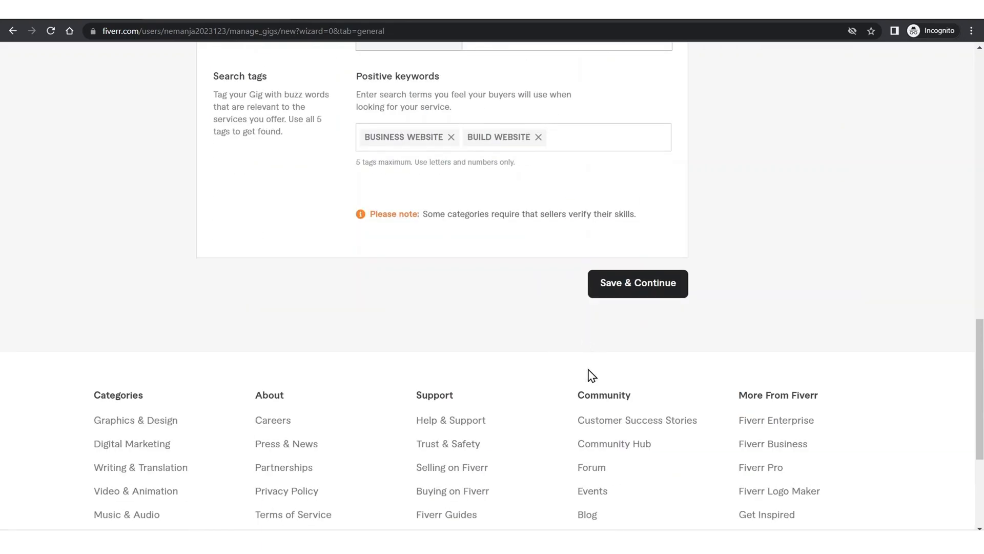
{"action": "left_click", "coordinate": [618, 290]}
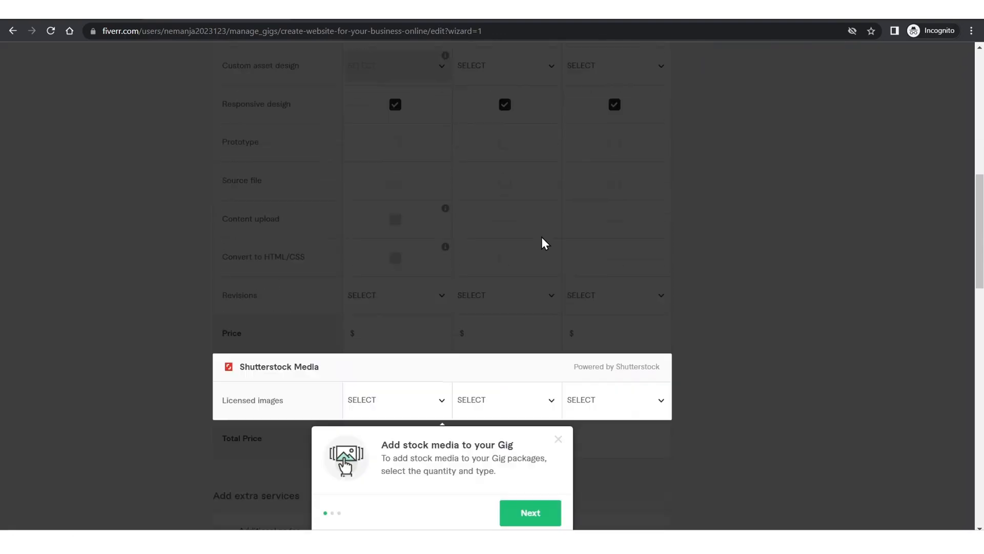
Step: Go through the introductory tips about stock media and package pricing until they are closed
{"action": "left_click", "coordinate": [534, 327]}
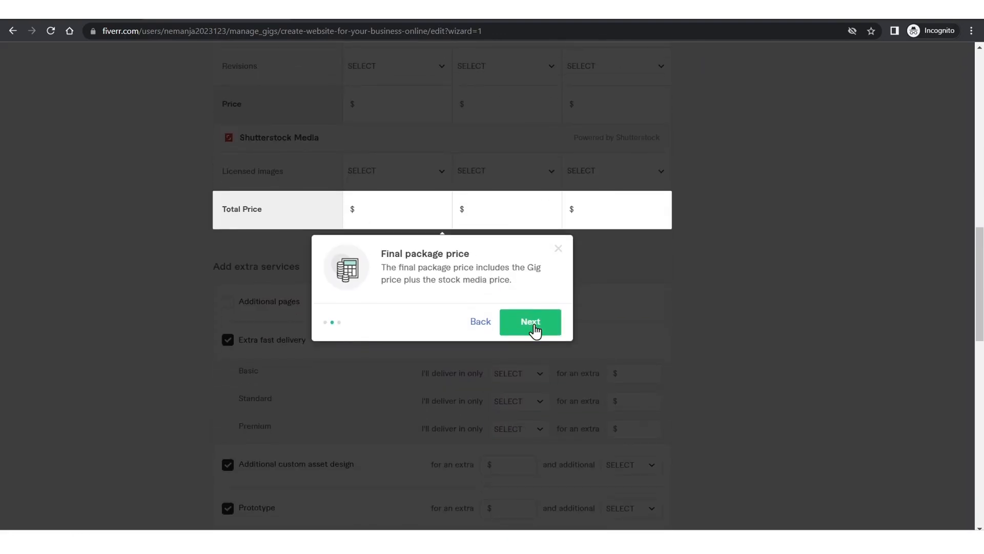
{"action": "left_click", "coordinate": [534, 328]}
{"action": "left_click", "coordinate": [524, 330]}
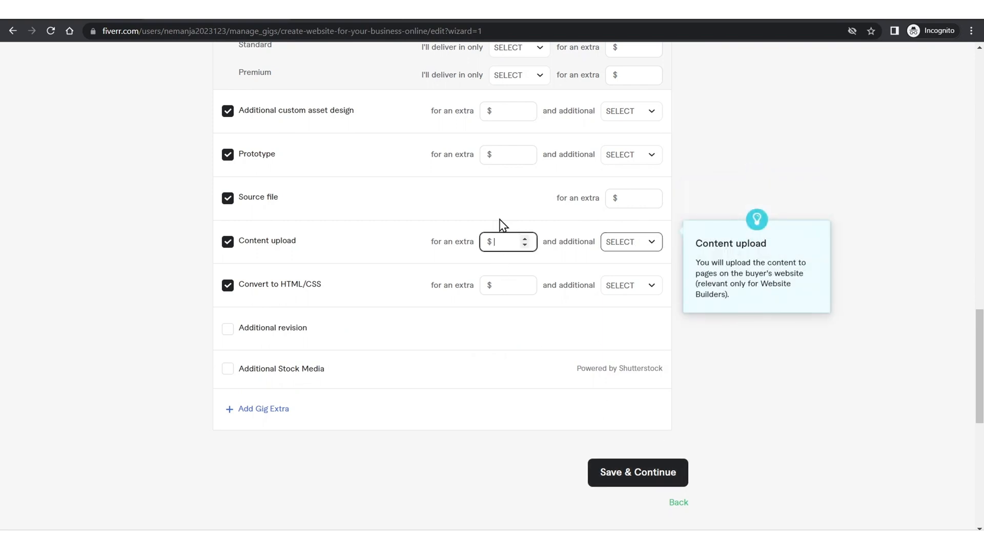
Step: Look over the Scope & Pricing packages and try to save and continue with the package details left blank
{"action": "scroll", "coordinate": [497, 241], "scroll_direction": "up", "scroll_amount": 4}
{"action": "scroll", "coordinate": [285, 233], "scroll_direction": "up", "scroll_amount": 8}
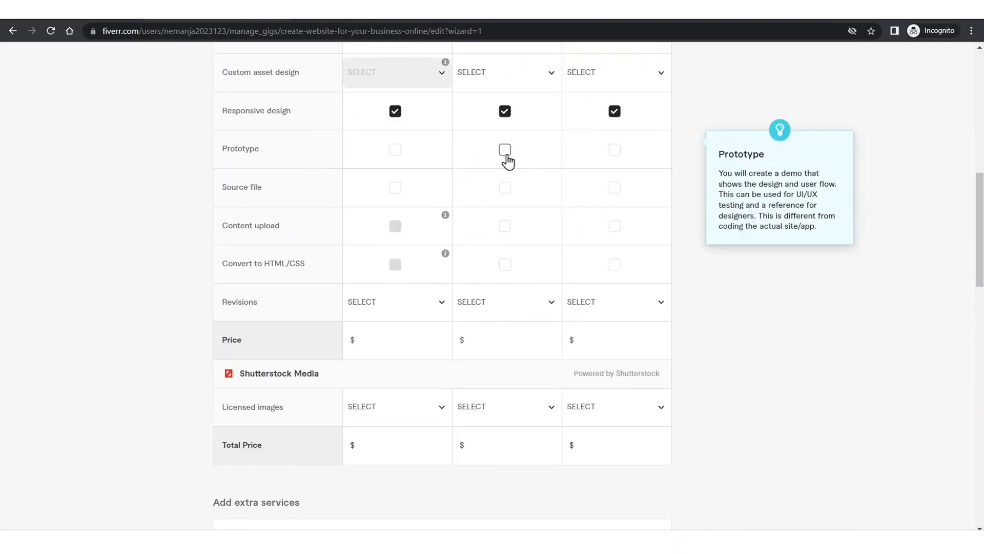
{"action": "scroll", "coordinate": [451, 245], "scroll_direction": "up", "scroll_amount": 8}
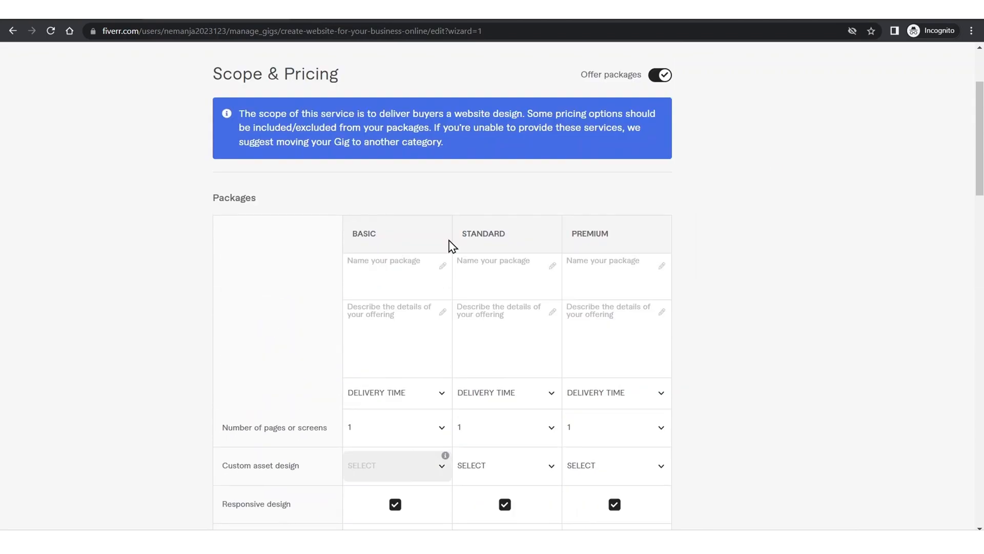
{"action": "scroll", "coordinate": [451, 245], "scroll_direction": "down", "scroll_amount": 20}
{"action": "scroll", "coordinate": [589, 349], "scroll_direction": "up", "scroll_amount": 4}
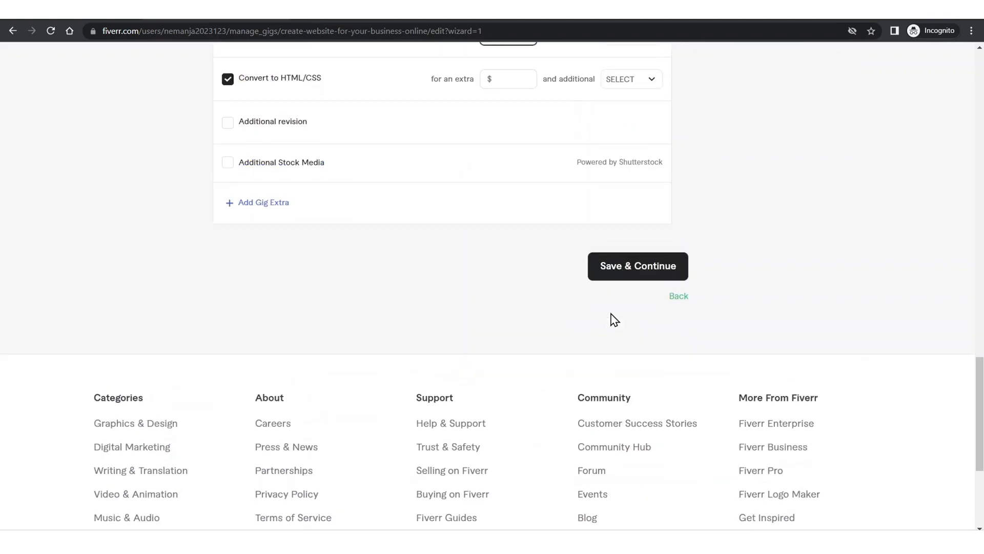
{"action": "left_click", "coordinate": [621, 277]}
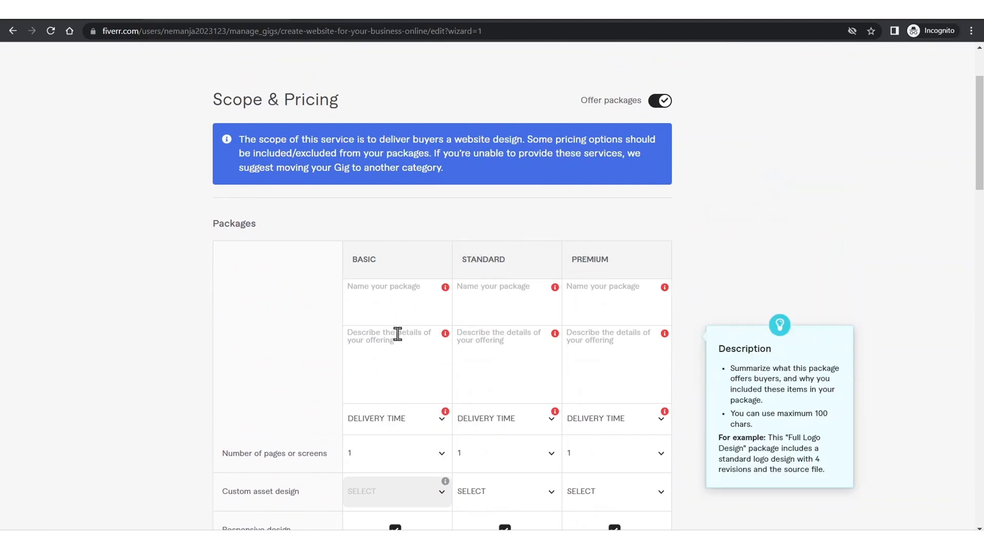
{"action": "scroll", "coordinate": [594, 339], "scroll_direction": "down", "scroll_amount": 20}
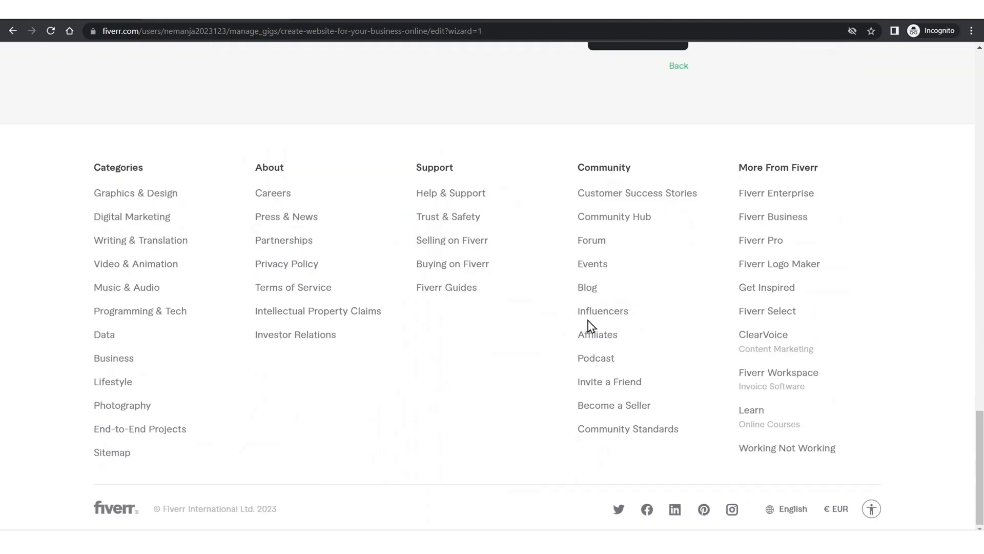
{"action": "scroll", "coordinate": [594, 328], "scroll_direction": "up", "scroll_amount": 15}
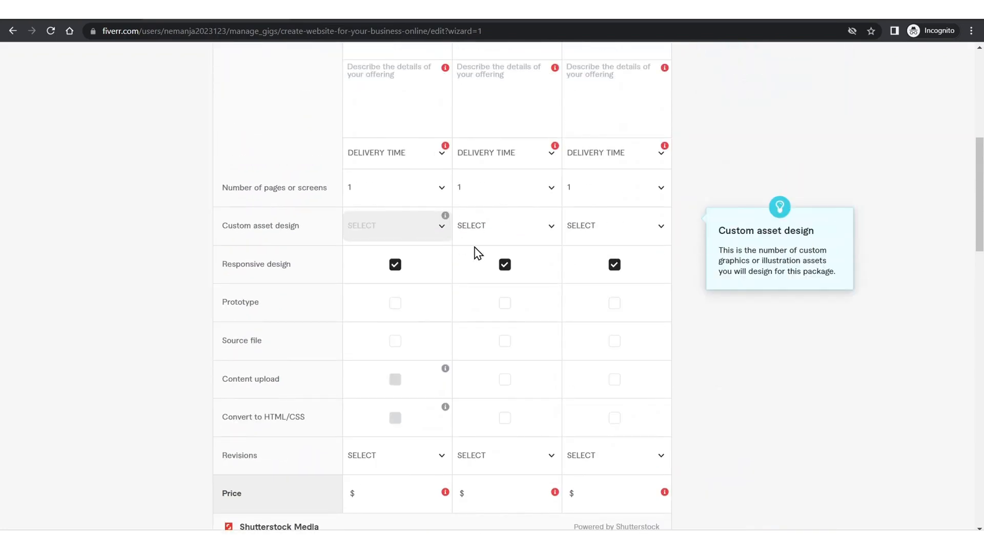
{"action": "scroll", "coordinate": [477, 316], "scroll_direction": "down", "scroll_amount": 15}
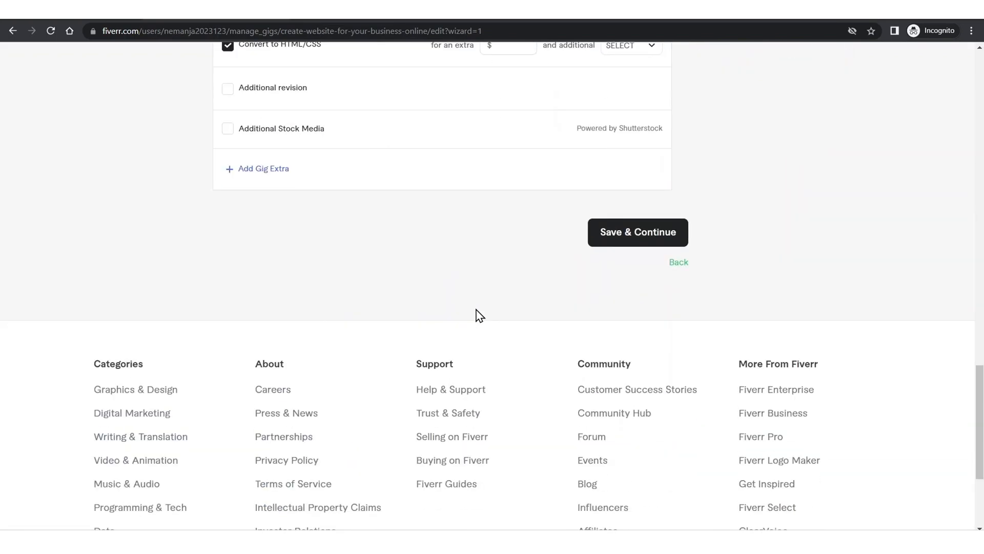
{"action": "scroll", "coordinate": [589, 183], "scroll_direction": "up", "scroll_amount": 20}
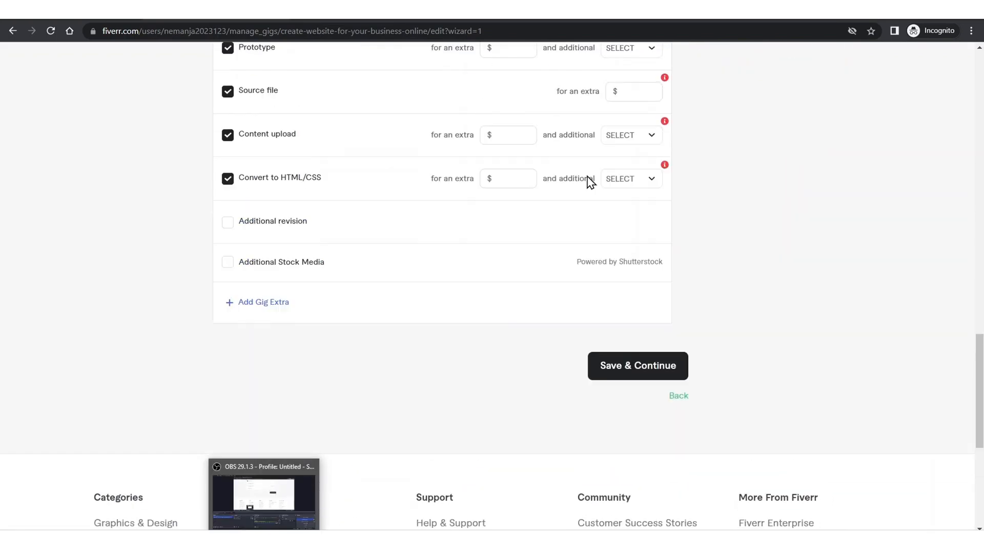
{"action": "left_click", "coordinate": [660, 206]}
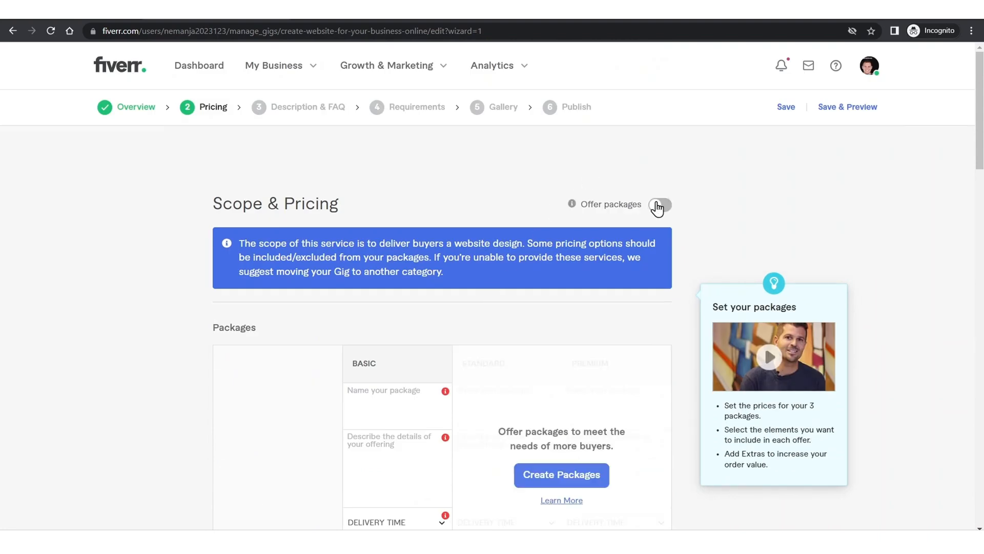
{"action": "scroll", "coordinate": [584, 308], "scroll_direction": "down", "scroll_amount": 4}
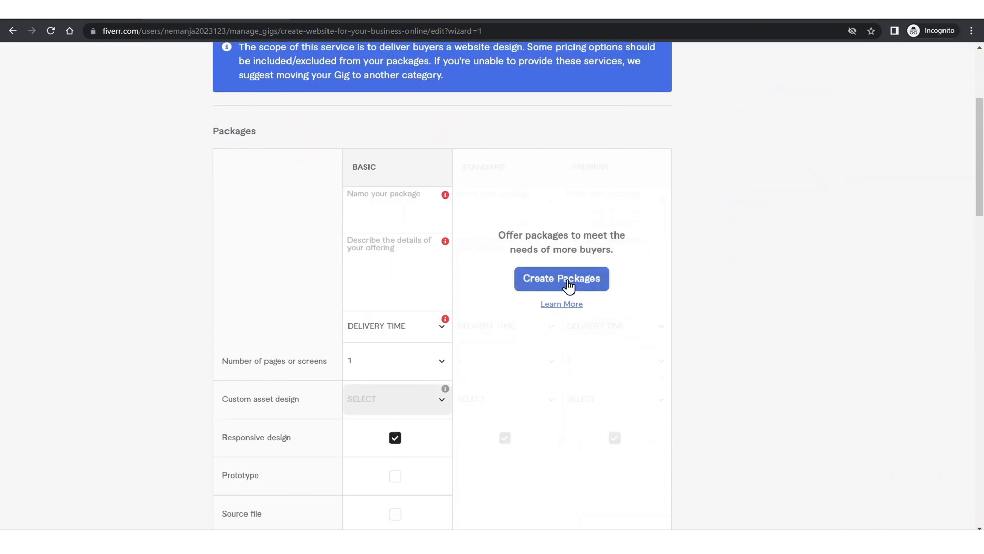
{"action": "left_click", "coordinate": [569, 288]}
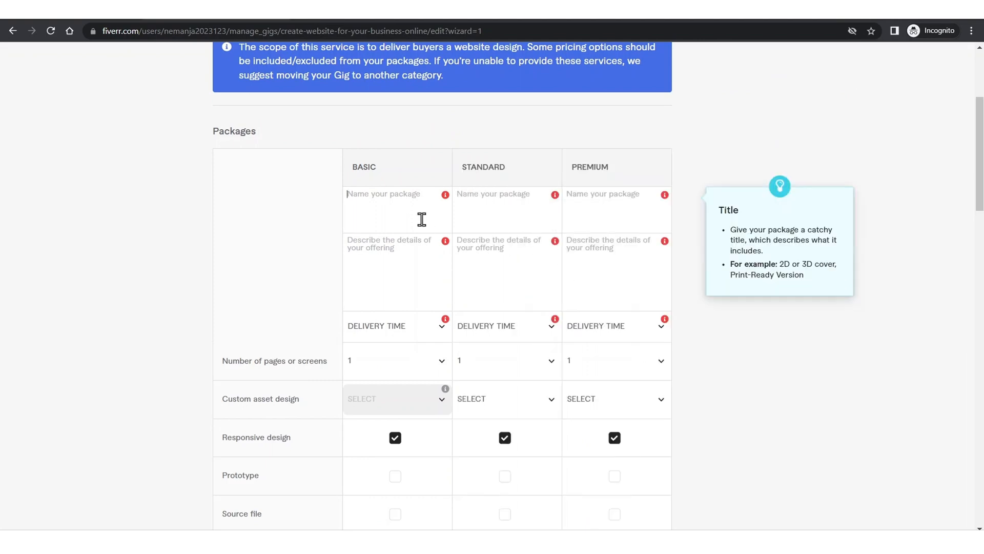
Step: Name the Basic package "paket 1" and enter "paket 1" as its description
{"action": "type", "text": "ake"}
{"action": "key", "text": "BackSpace"}
{"action": "key", "text": "BackSpace"}
{"action": "key", "text": "BackSpace"}
{"action": "type", "text": "p"}
{"action": "left_click", "coordinate": [419, 241]}
{"action": "type", "text": "paket 1"}
Step: Name the Standard package "paket 12" and the Premium package "paket 13", and describe both as "paket 1"
{"action": "left_click", "coordinate": [496, 209]}
{"action": "type", "text": "paket 1"}
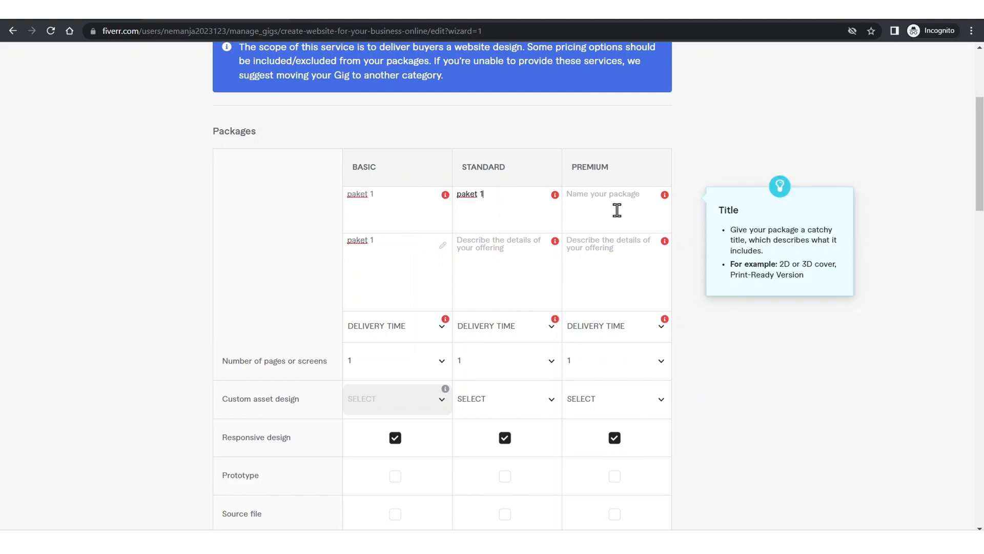
{"action": "left_click", "coordinate": [617, 210]}
{"action": "type", "text": "paket 1"}
{"action": "left_click", "coordinate": [585, 269]}
{"action": "type", "text": "paket 1"}
{"action": "left_click", "coordinate": [513, 259]}
{"action": "type", "text": "paket 1"}
{"action": "left_click", "coordinate": [495, 193]}
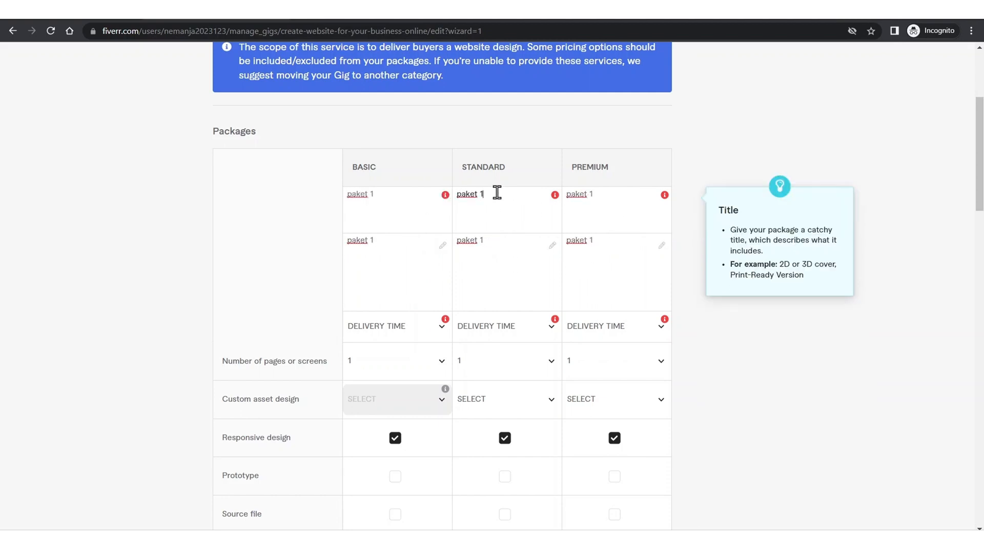
{"action": "left_click", "coordinate": [608, 210]}
Step: Set the delivery time to 3 days for Basic, 21 days for Standard and 60 days for Premium
{"action": "left_click", "coordinate": [417, 333]}
{"action": "left_click", "coordinate": [394, 481]}
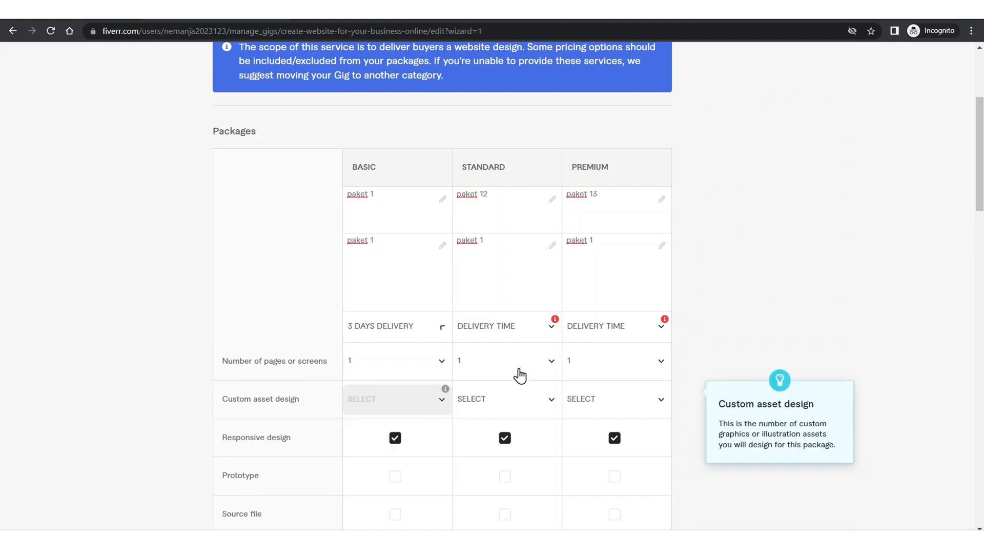
{"action": "left_click", "coordinate": [526, 332]}
{"action": "scroll", "coordinate": [503, 462], "scroll_direction": "down", "scroll_amount": 5}
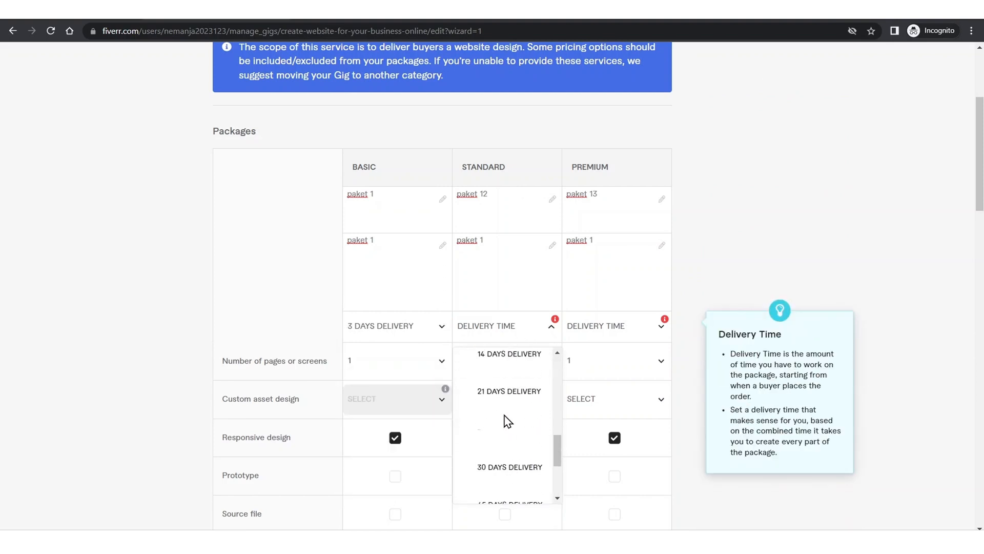
{"action": "left_click", "coordinate": [501, 400]}
{"action": "left_click", "coordinate": [642, 325]}
{"action": "scroll", "coordinate": [631, 380], "scroll_direction": "down", "scroll_amount": 5}
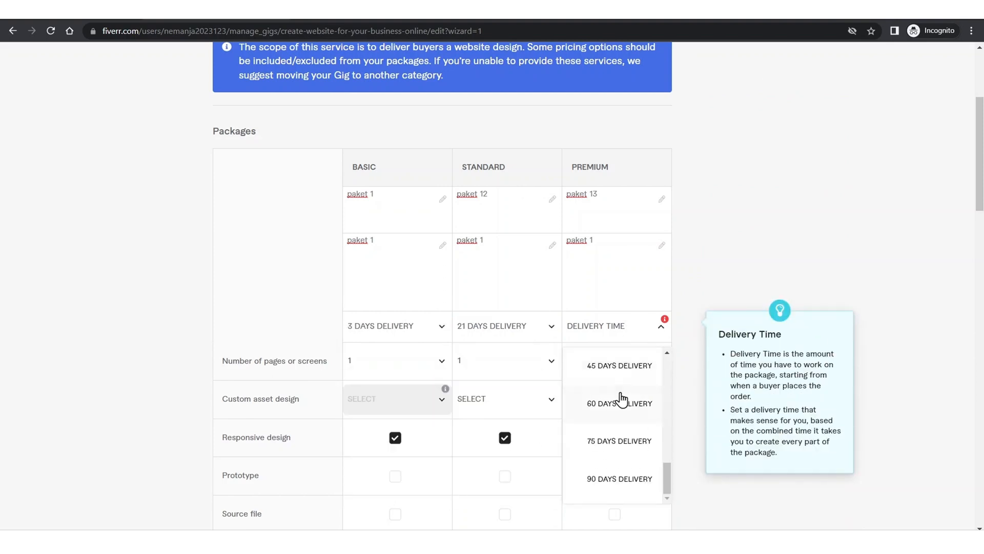
{"action": "left_click", "coordinate": [622, 399]}
Step: Set custom asset design to 1 for Standard and Premium, price Basic at $500 and Standard at $1500, and enter a Premium price
{"action": "left_click", "coordinate": [511, 403]}
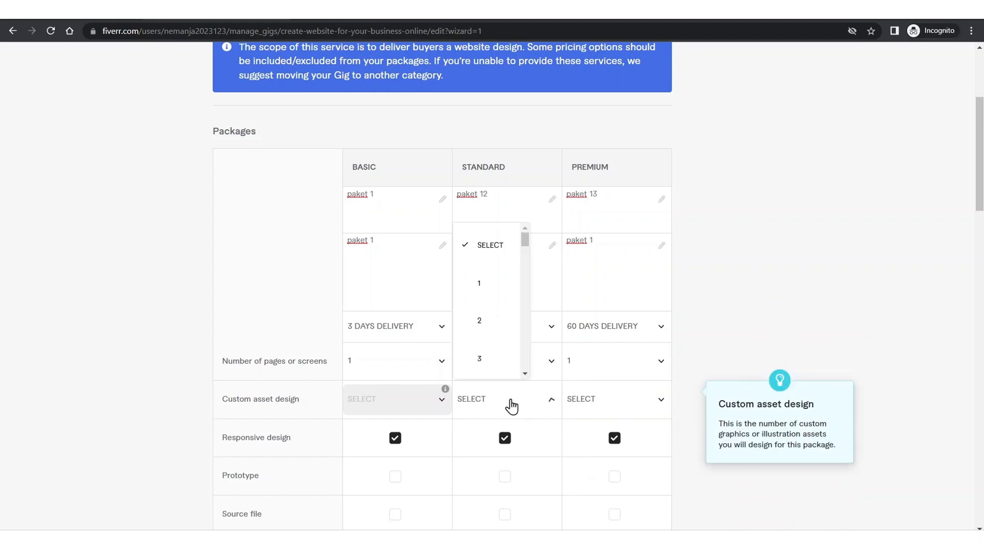
{"action": "left_click", "coordinate": [502, 297]}
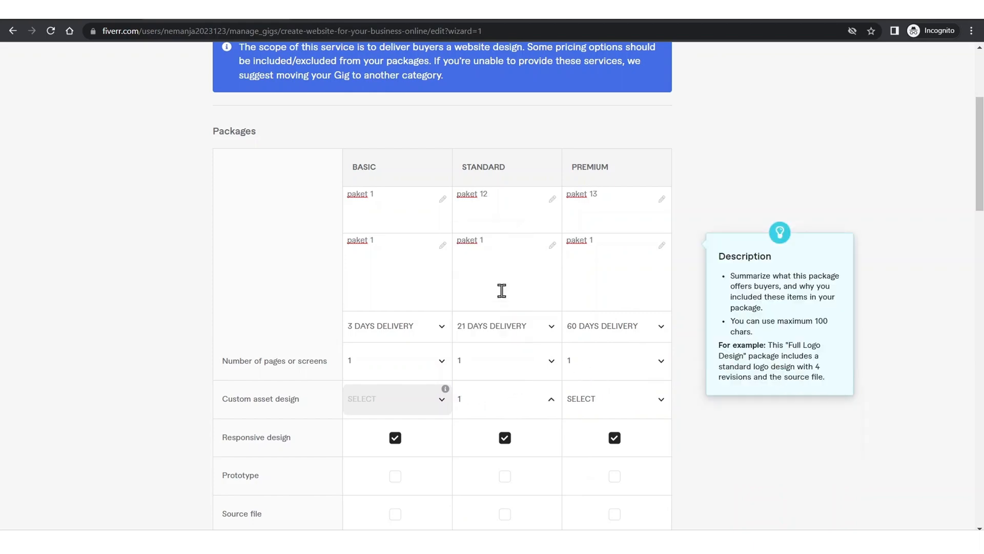
{"action": "left_click", "coordinate": [606, 405]}
{"action": "left_click", "coordinate": [603, 293]}
{"action": "scroll", "coordinate": [600, 281], "scroll_direction": "down", "scroll_amount": 8}
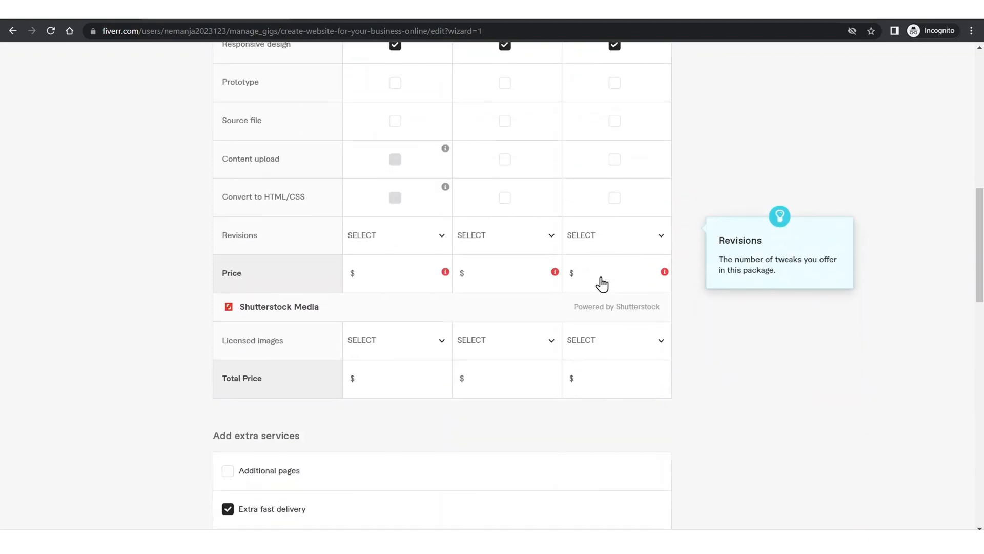
{"action": "left_click", "coordinate": [414, 277]}
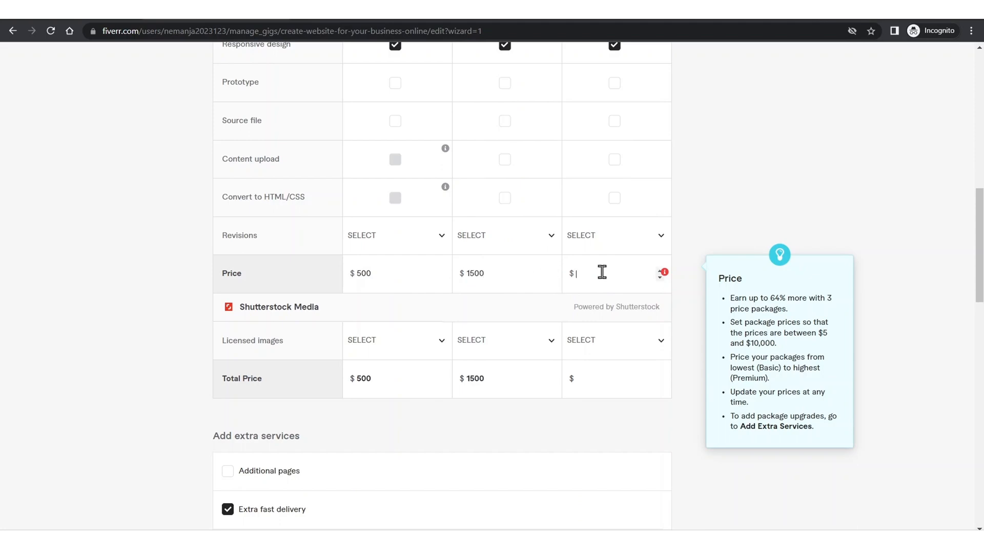
Step: Allow 4 additional days for the custom asset design, prototype, content upload and HTML/CSS extras, and price the source file extra at $500
{"action": "scroll", "coordinate": [604, 268], "scroll_direction": "down", "scroll_amount": 8}
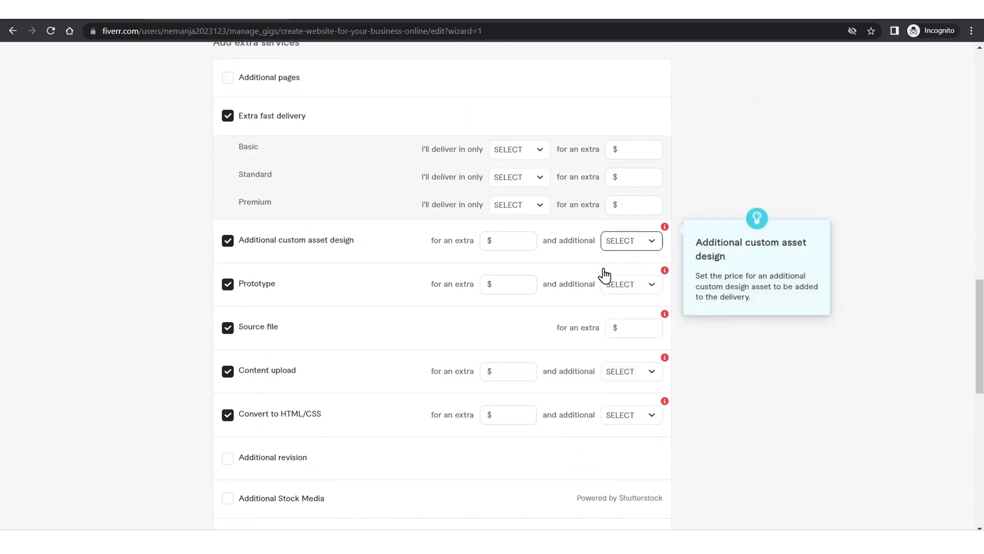
{"action": "left_click", "coordinate": [621, 248]}
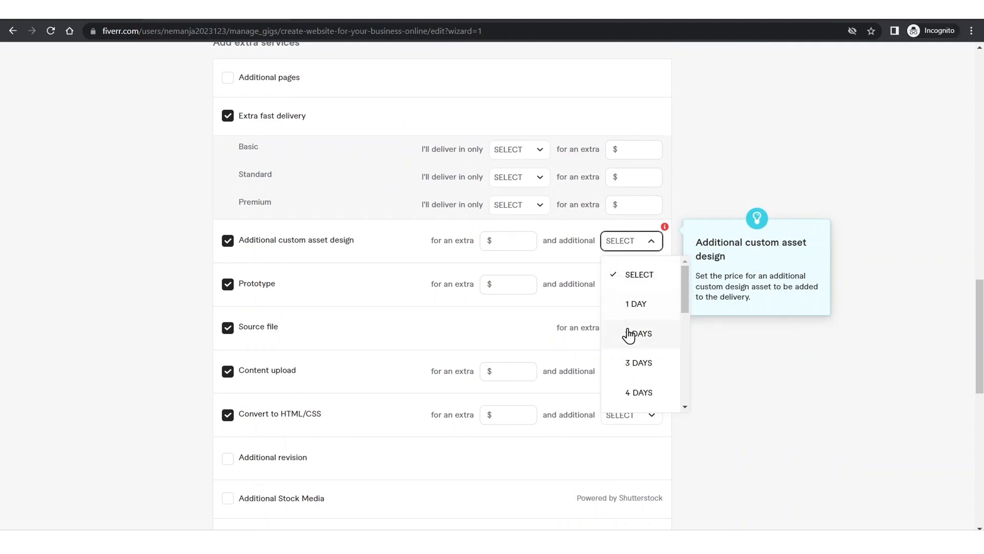
{"action": "left_click", "coordinate": [630, 393]}
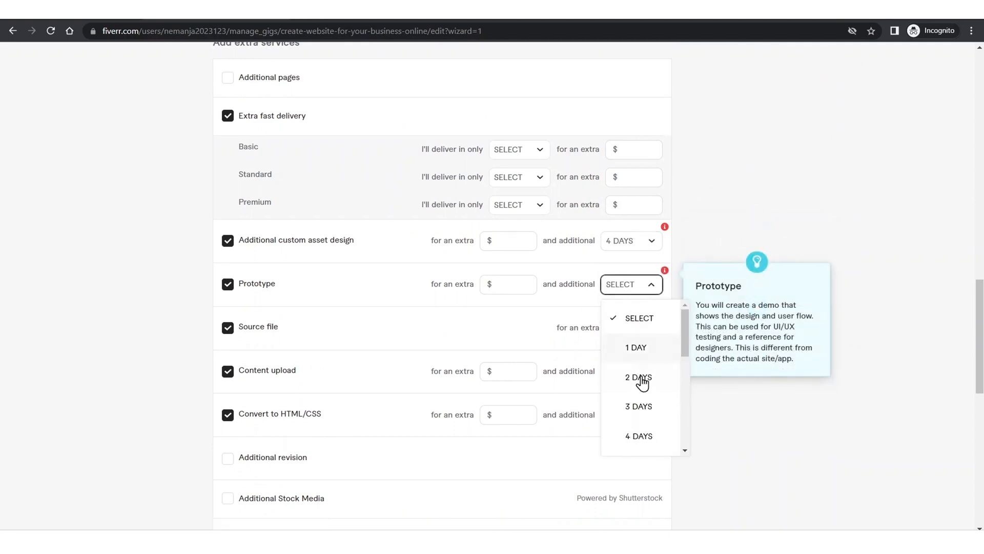
{"action": "left_click", "coordinate": [638, 437]}
{"action": "left_click", "coordinate": [643, 328]}
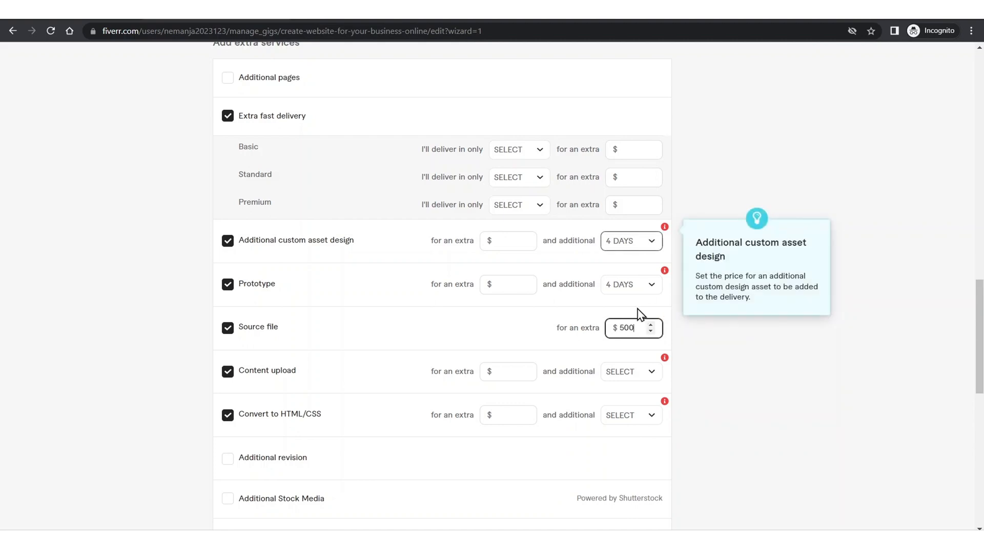
{"action": "left_click", "coordinate": [626, 373]}
{"action": "left_click", "coordinate": [628, 346]}
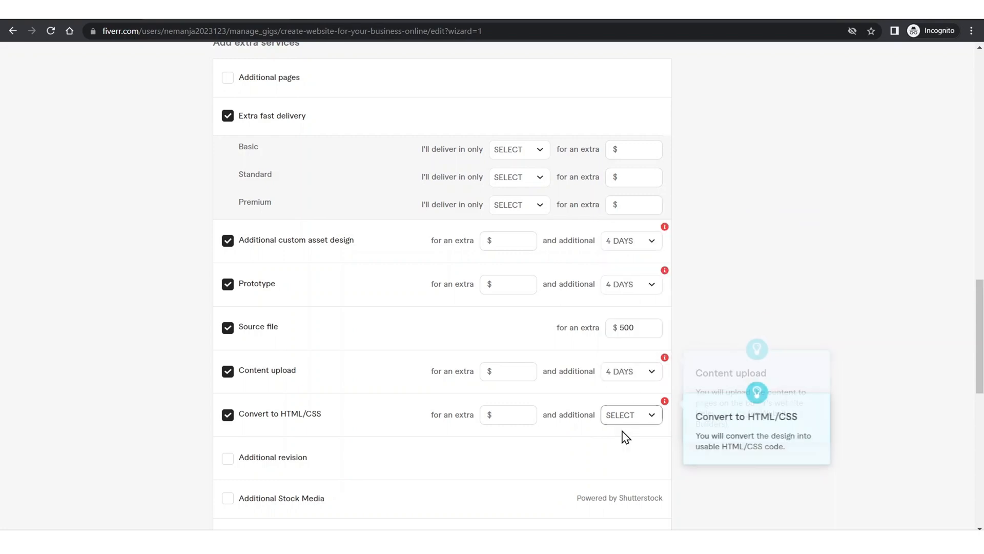
{"action": "left_click", "coordinate": [622, 419]}
{"action": "left_click", "coordinate": [626, 382]}
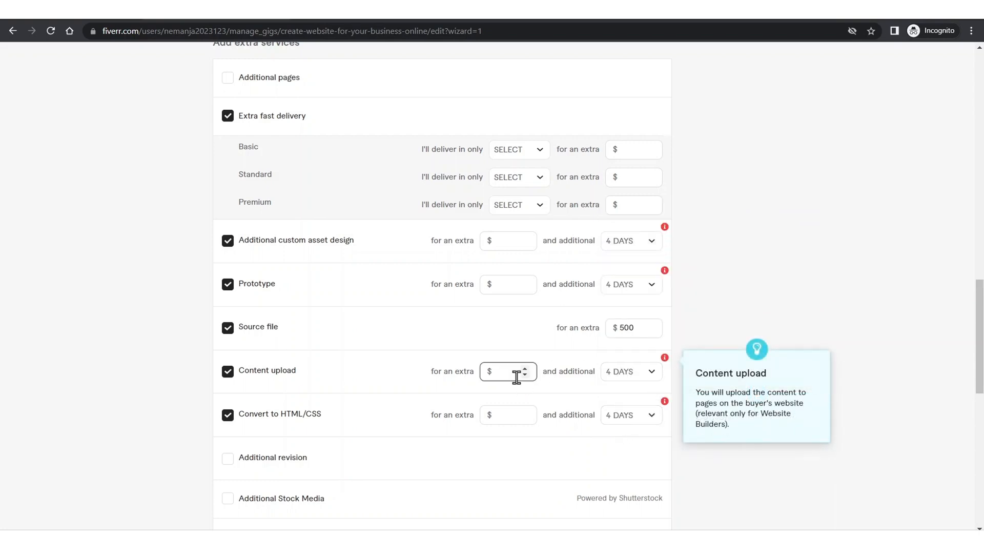
Step: Price the custom asset design and prototype extras at $50 each, content upload at $222 and HTML/CSS conversion at $1000
{"action": "left_click", "coordinate": [507, 240]}
{"action": "type", "text": "50"}
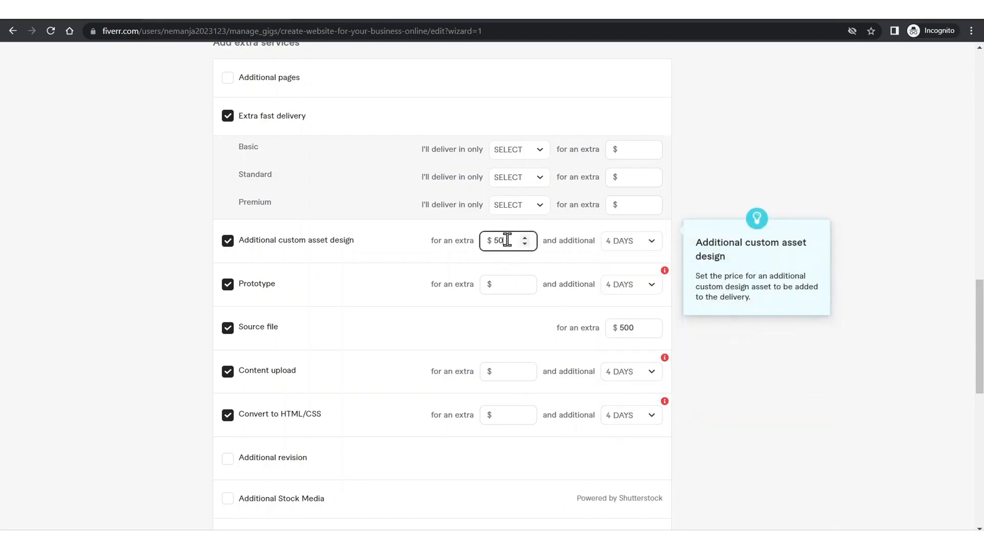
{"action": "left_click", "coordinate": [510, 284]}
{"action": "type", "text": "50"}
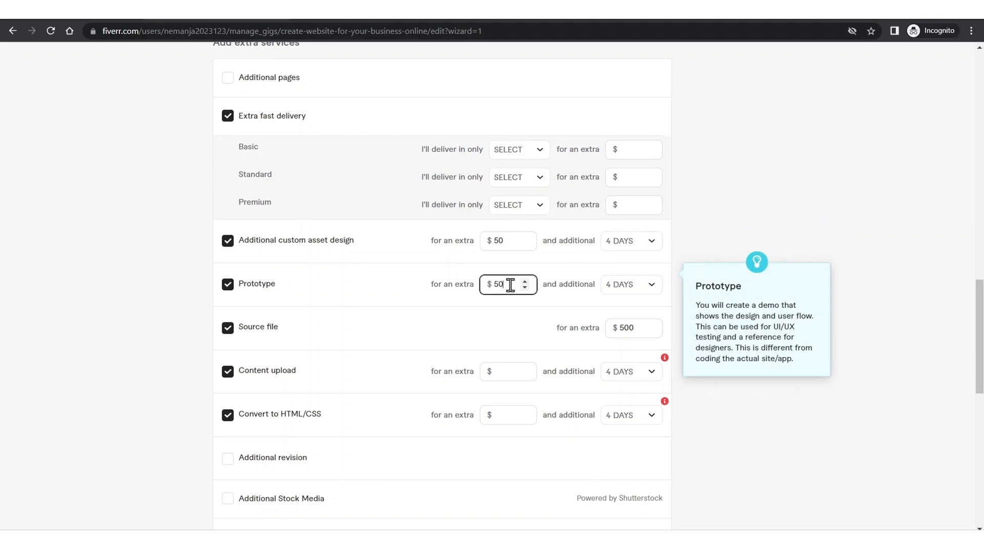
{"action": "left_click", "coordinate": [510, 370]}
{"action": "type", "text": "222"}
{"action": "left_click", "coordinate": [502, 415]}
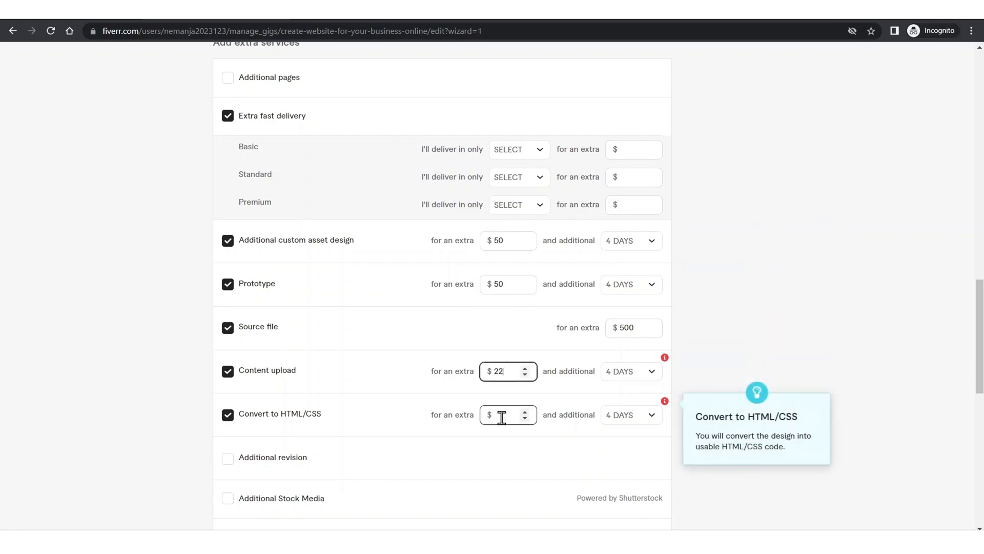
Step: Remove the HTML/CSS conversion and content upload extras, leave additional revision unselected, and save the pricing to continue
{"action": "scroll", "coordinate": [504, 404], "scroll_direction": "down", "scroll_amount": 8}
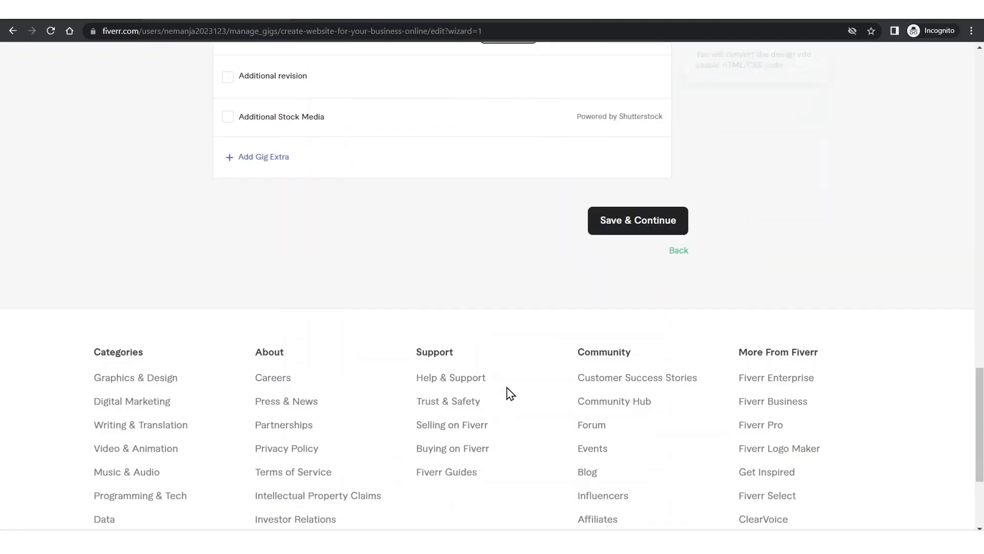
{"action": "scroll", "coordinate": [526, 202], "scroll_direction": "up", "scroll_amount": 4}
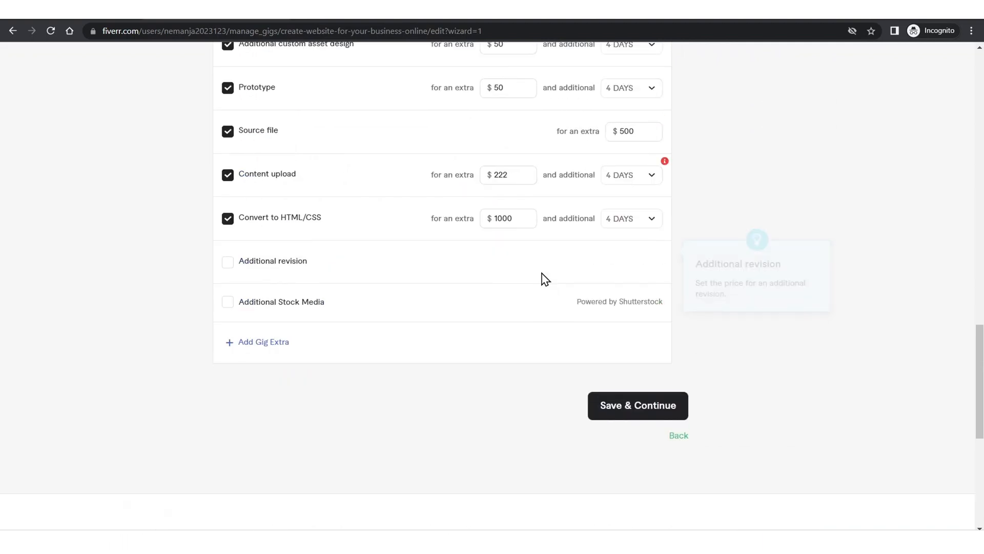
{"action": "left_click", "coordinate": [262, 264]}
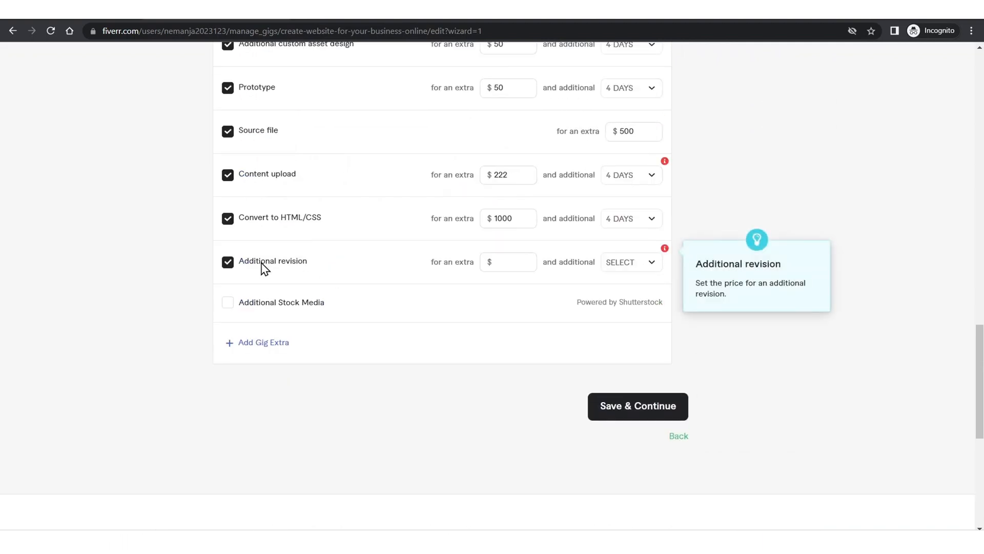
{"action": "left_click", "coordinate": [227, 262]}
{"action": "left_click", "coordinate": [227, 219]}
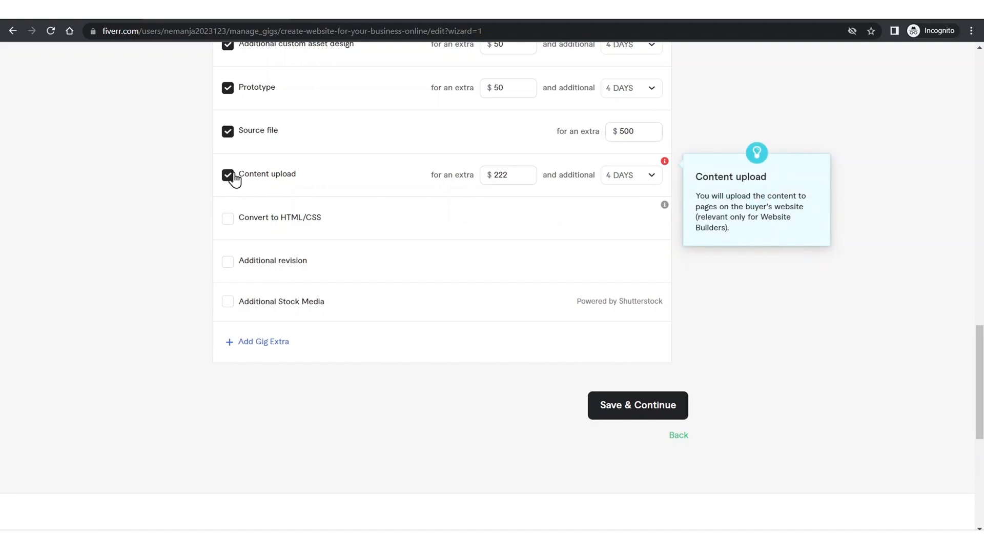
{"action": "left_click", "coordinate": [228, 175]}
{"action": "scroll", "coordinate": [674, 220], "scroll_direction": "up", "scroll_amount": 4}
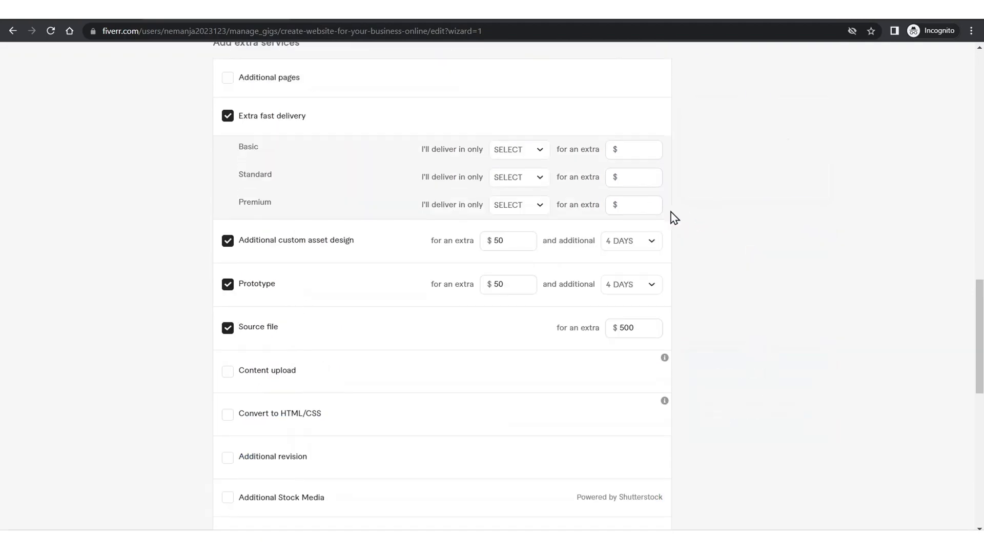
{"action": "scroll", "coordinate": [681, 405], "scroll_direction": "down", "scroll_amount": 7}
{"action": "left_click", "coordinate": [640, 220]}
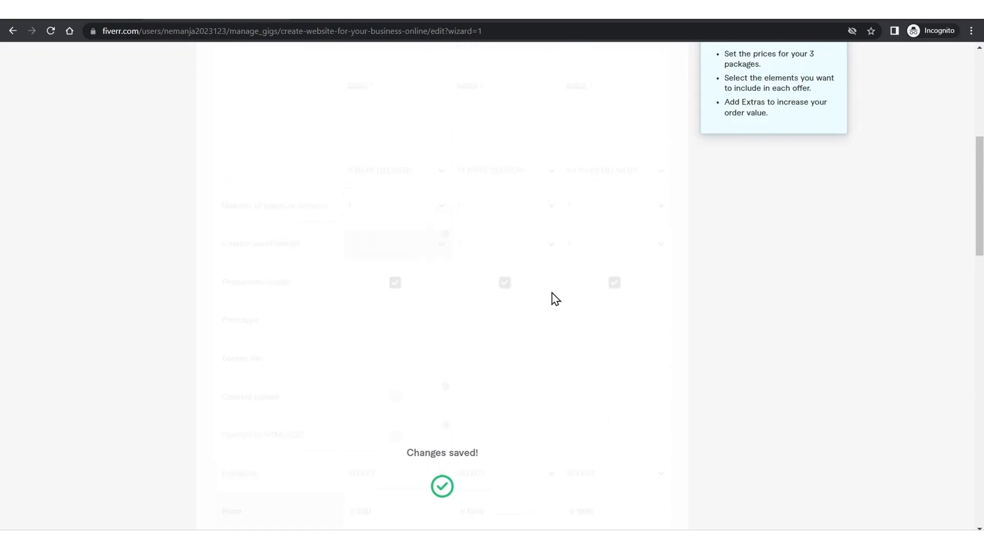
Step: Look over the Description & FAQ page and try to save and continue with the gig description left blank
{"action": "scroll", "coordinate": [494, 299], "scroll_direction": "up", "scroll_amount": 10}
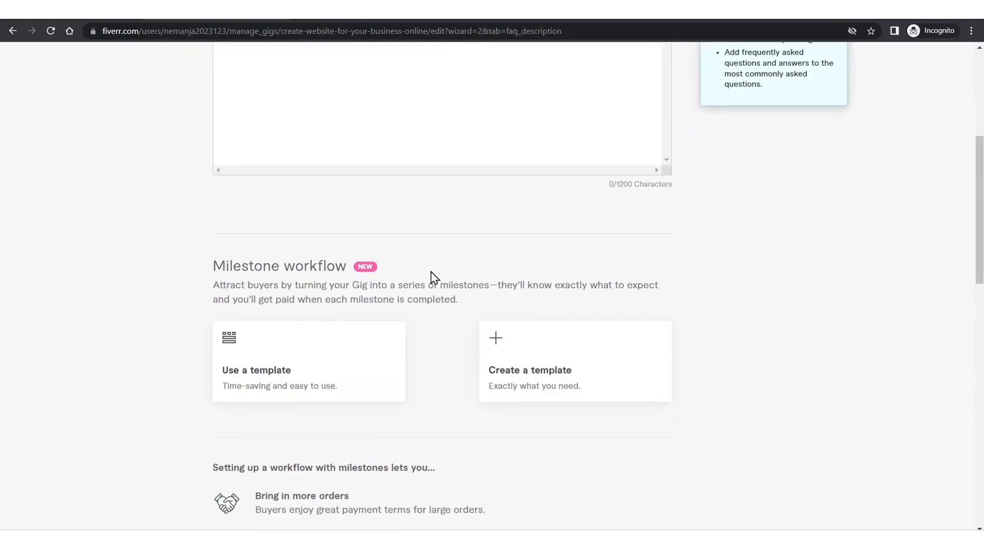
{"action": "scroll", "coordinate": [372, 269], "scroll_direction": "up", "scroll_amount": 1}
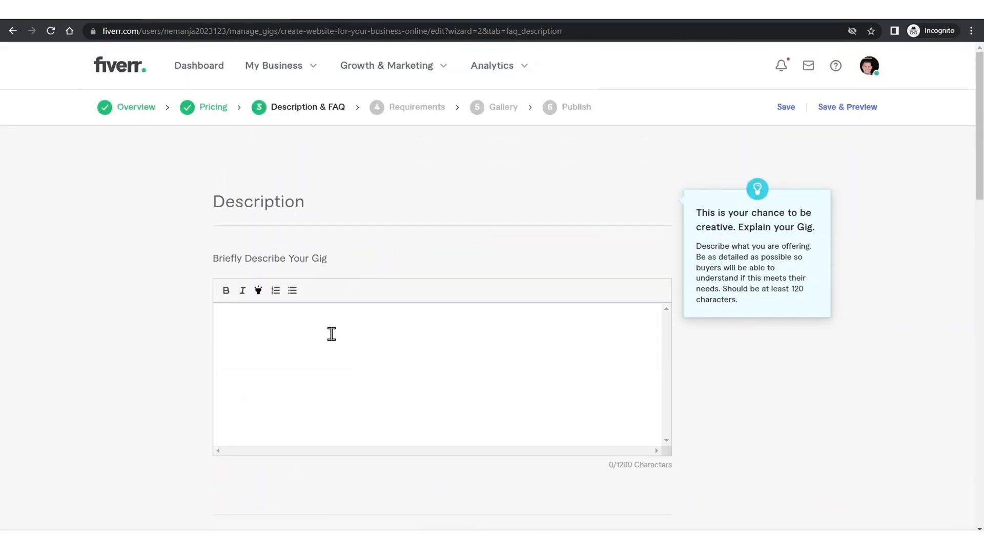
{"action": "scroll", "coordinate": [337, 327], "scroll_direction": "down", "scroll_amount": 7}
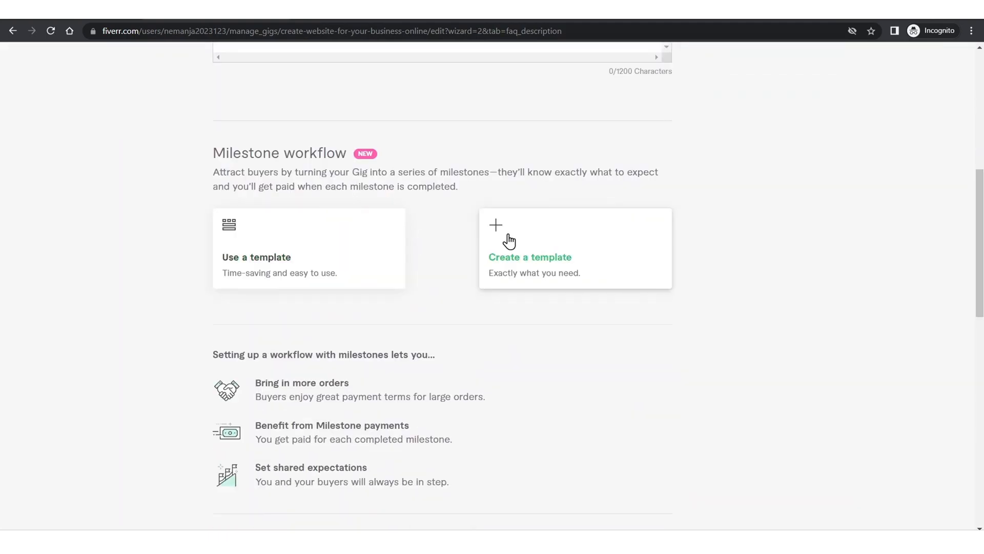
{"action": "scroll", "coordinate": [509, 241], "scroll_direction": "down", "scroll_amount": 1}
{"action": "scroll", "coordinate": [508, 240], "scroll_direction": "down", "scroll_amount": 6}
{"action": "left_click", "coordinate": [600, 328]}
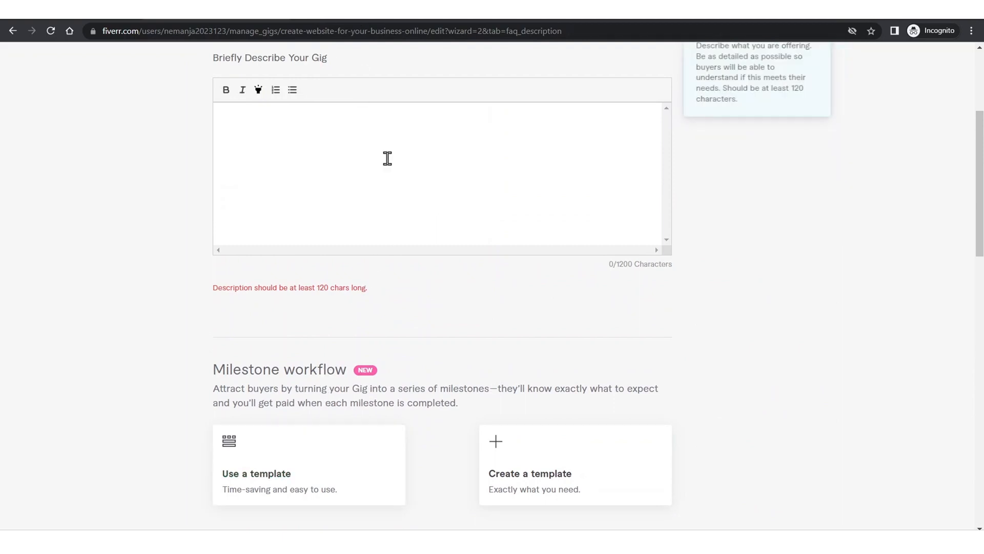
Step: Describe the gig as developing the website from start to finish, ensuring all images are legit and taking care of brand identity, and save to continue
{"action": "scroll", "coordinate": [486, 246], "scroll_direction": "up", "scroll_amount": 4}
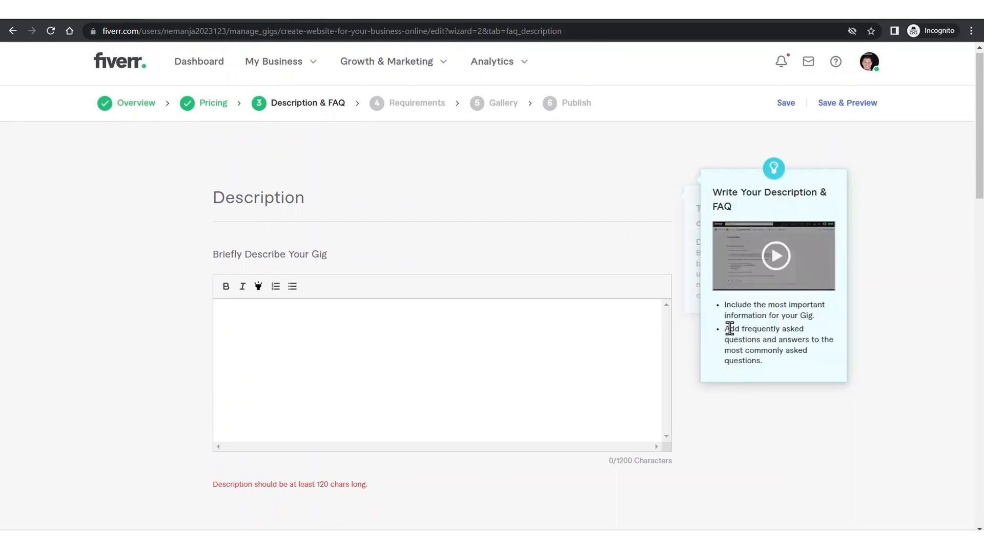
{"action": "left_click", "coordinate": [432, 350]}
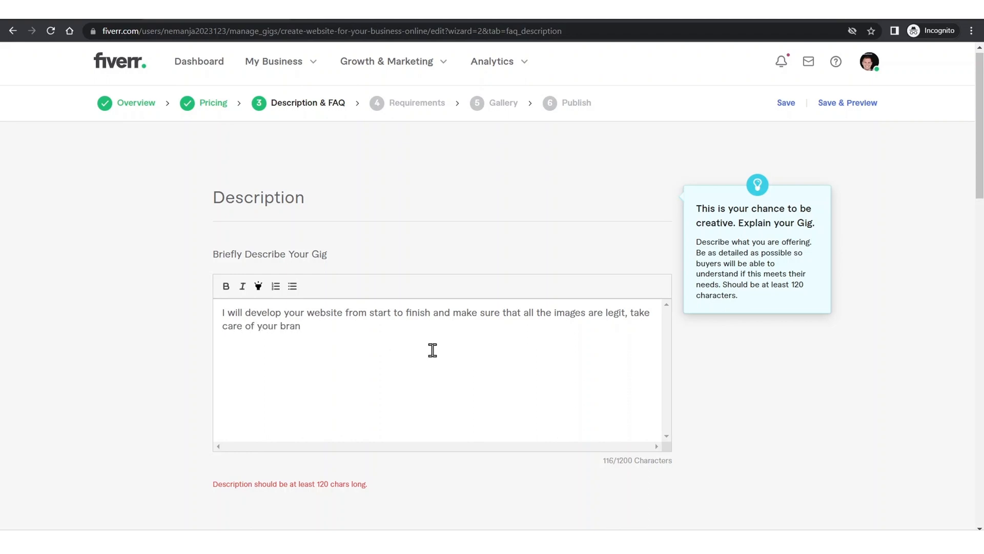
{"action": "type", "text": "d idenitity."}
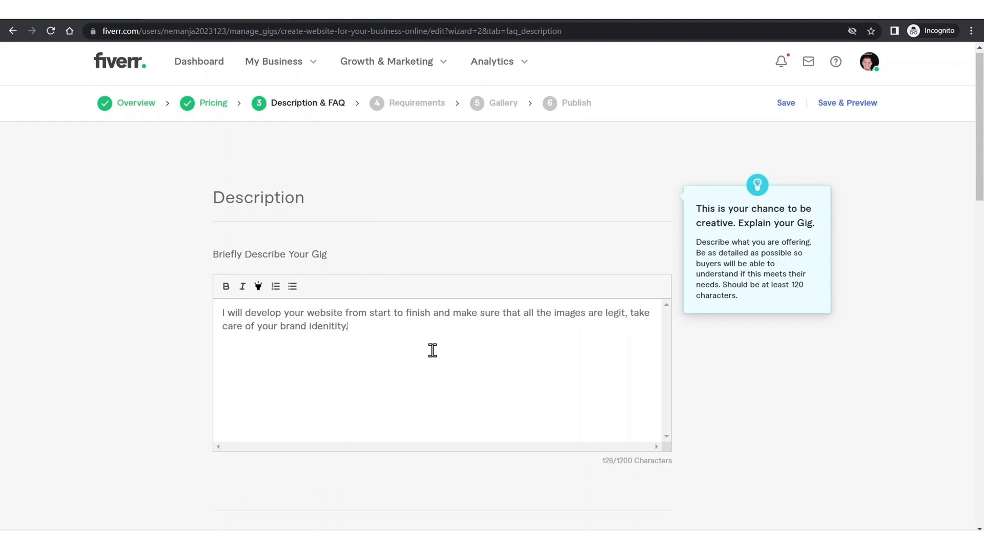
{"action": "scroll", "coordinate": [481, 239], "scroll_direction": "down", "scroll_amount": 8}
{"action": "scroll", "coordinate": [584, 262], "scroll_direction": "down", "scroll_amount": 3}
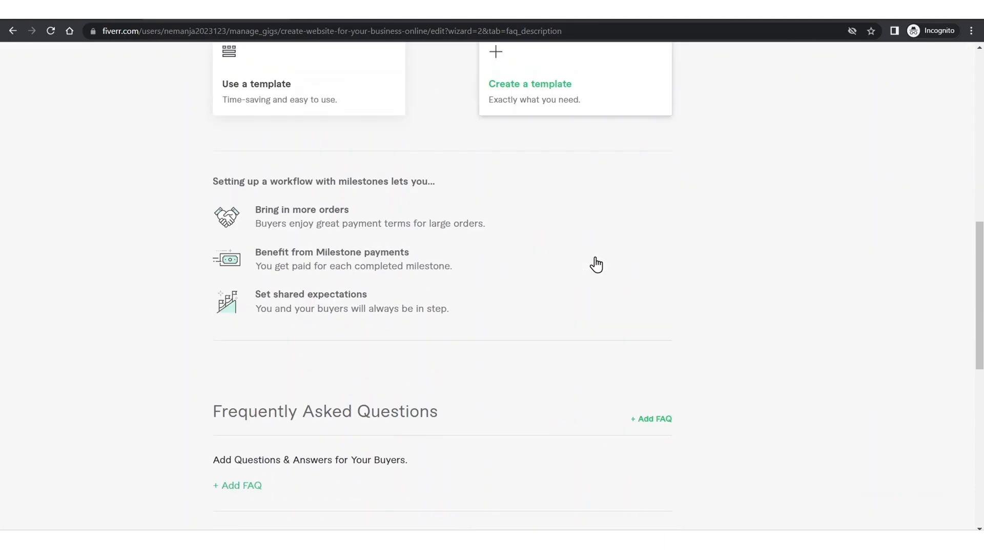
{"action": "scroll", "coordinate": [596, 264], "scroll_direction": "down", "scroll_amount": 1}
{"action": "left_click", "coordinate": [638, 523]}
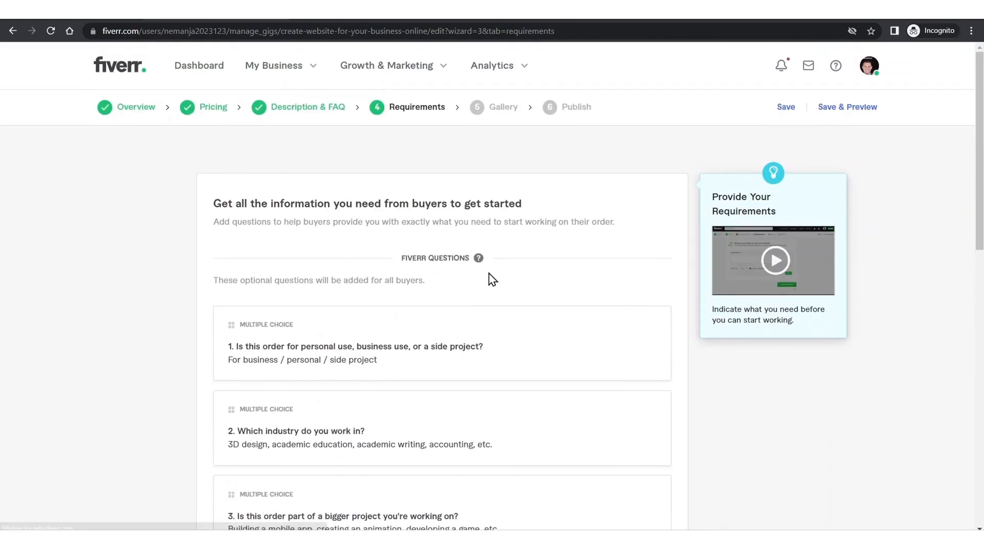
Step: Look over the optional Fiverr questions for buyers and try to save and continue without adding a custom requirement
{"action": "scroll", "coordinate": [490, 279], "scroll_direction": "down", "scroll_amount": 4}
{"action": "scroll", "coordinate": [400, 284], "scroll_direction": "down", "scroll_amount": 4}
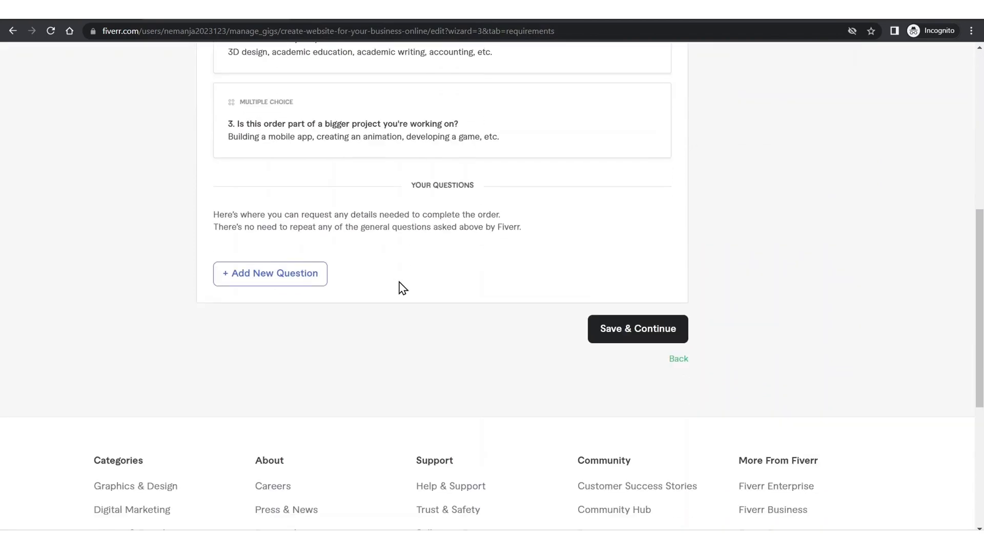
{"action": "left_click", "coordinate": [646, 335]}
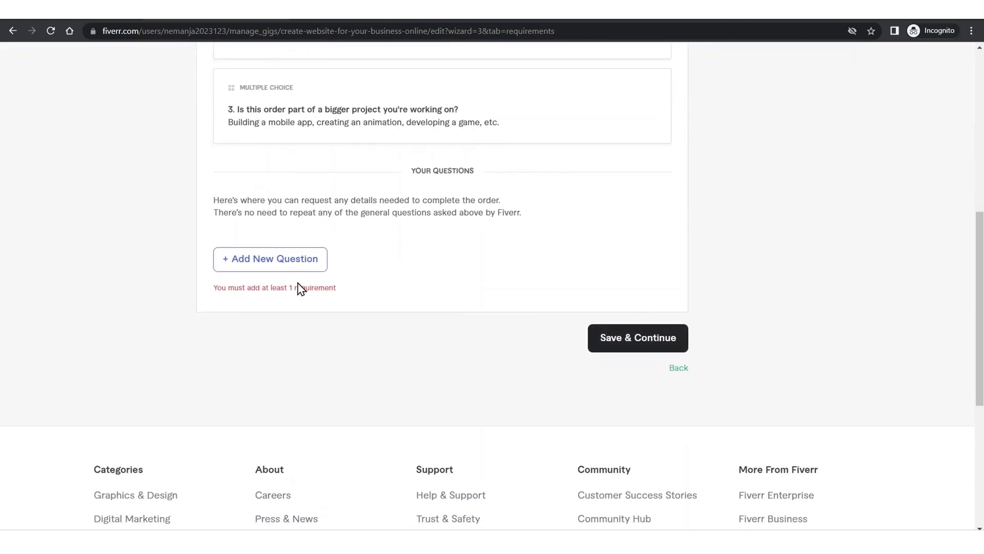
{"action": "scroll", "coordinate": [307, 266], "scroll_direction": "up", "scroll_amount": 8}
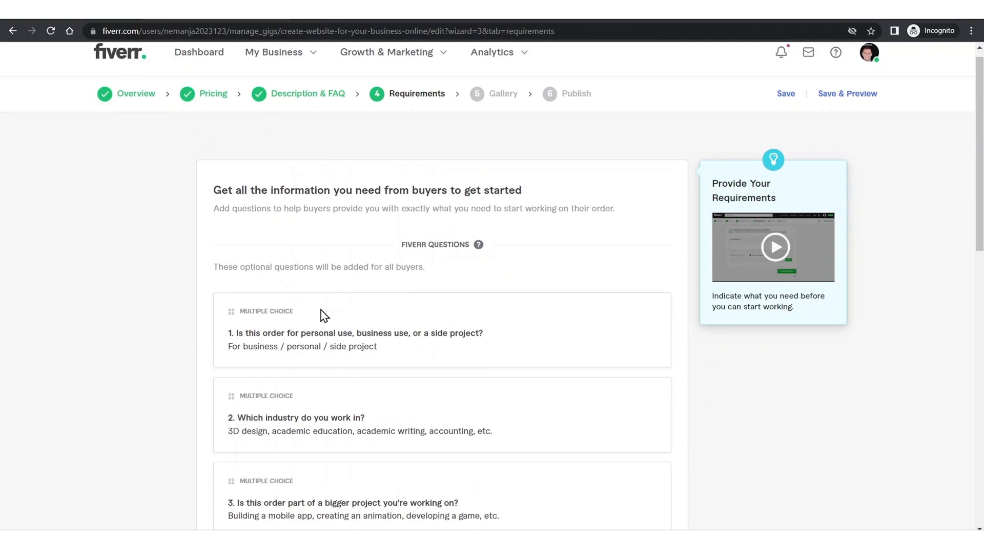
Step: Add a required free-text buyer question reading "pitaj" and save the requirements to continue to the gallery
{"action": "scroll", "coordinate": [349, 314], "scroll_direction": "down", "scroll_amount": 7}
{"action": "left_click", "coordinate": [272, 265]}
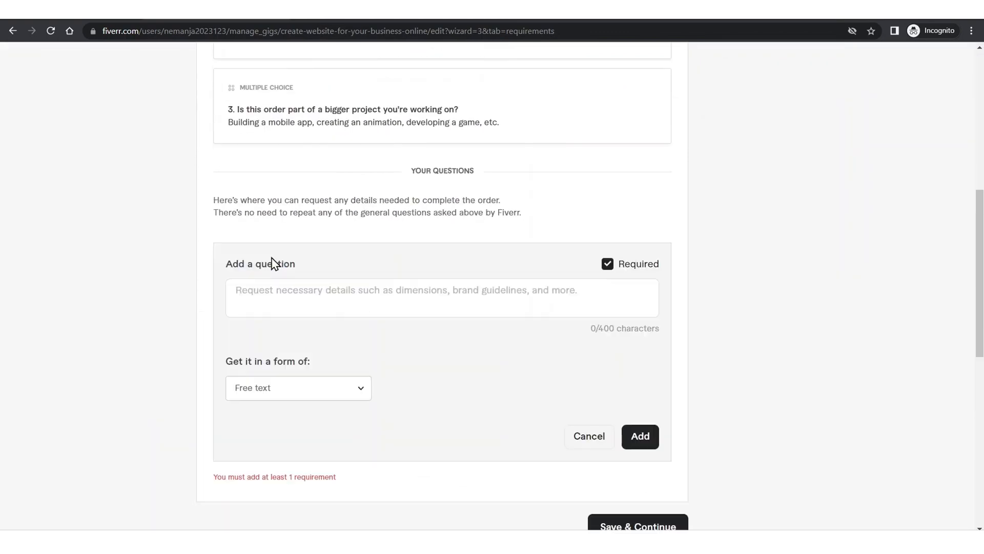
{"action": "left_click", "coordinate": [296, 288]}
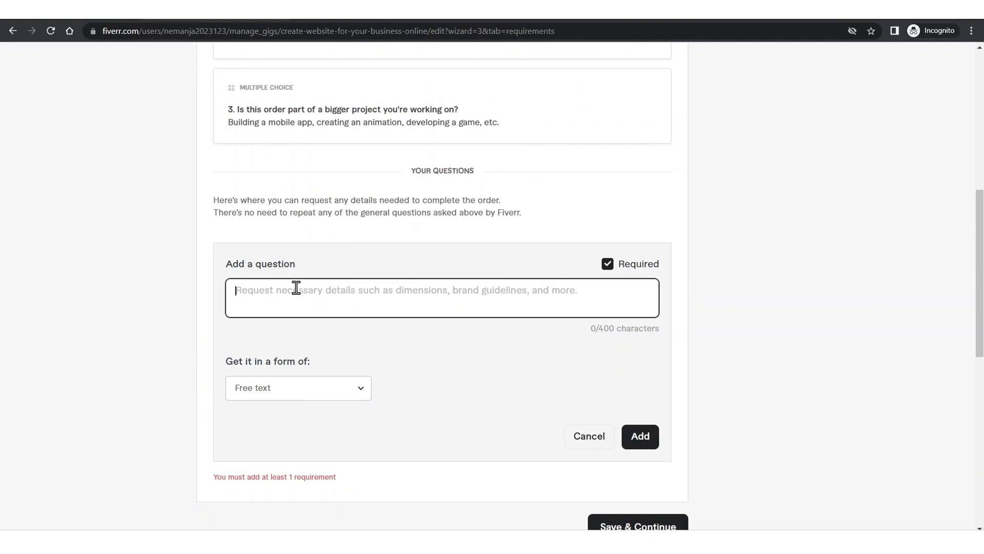
{"action": "type", "text": "pitaj"}
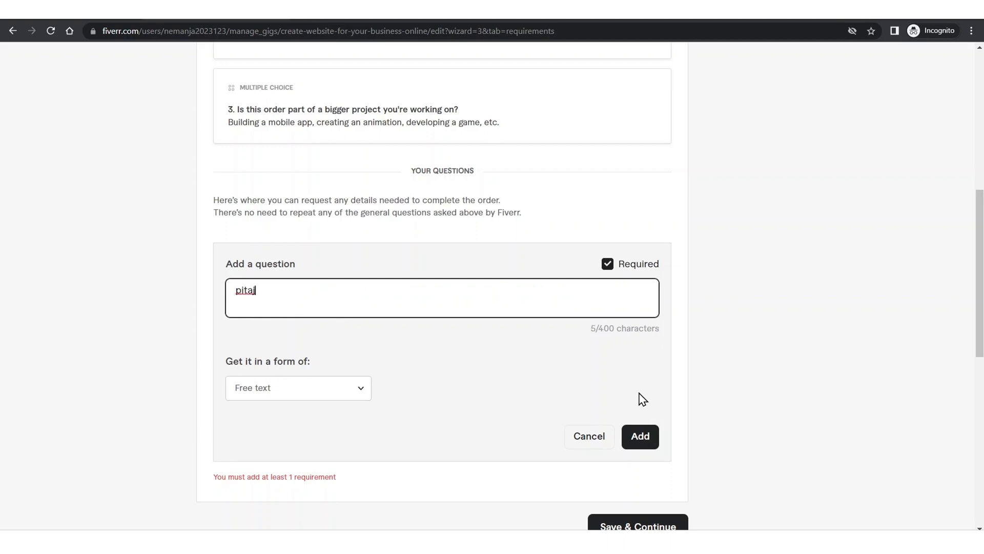
{"action": "left_click", "coordinate": [636, 445]}
{"action": "left_click", "coordinate": [606, 387]}
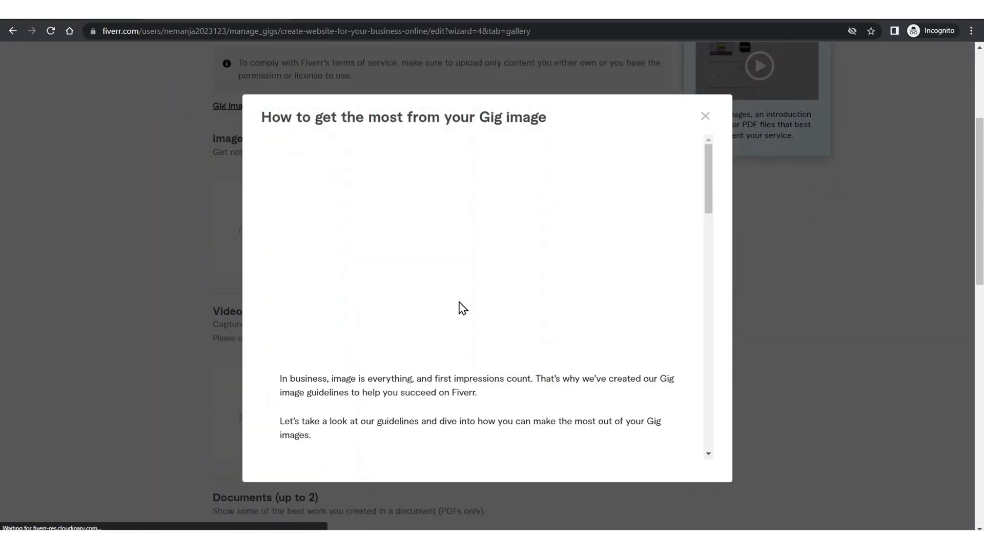
Step: Mark the gig image guidelines as not helpful, send "Don't like this feature or policy" as feedback, and dismiss the guidelines
{"action": "scroll", "coordinate": [471, 302], "scroll_direction": "down", "scroll_amount": 20}
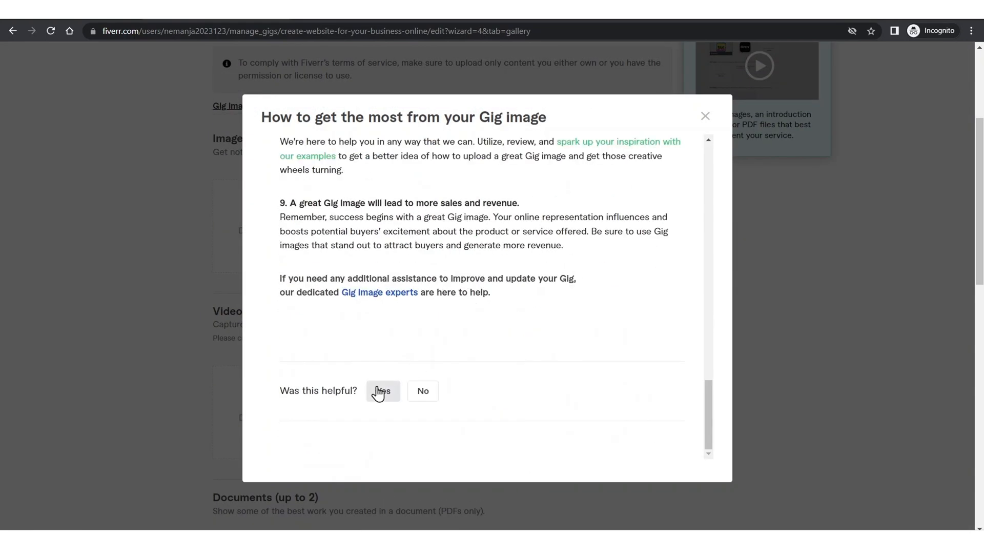
{"action": "left_click", "coordinate": [421, 391]}
{"action": "scroll", "coordinate": [629, 286], "scroll_direction": "down", "scroll_amount": 3}
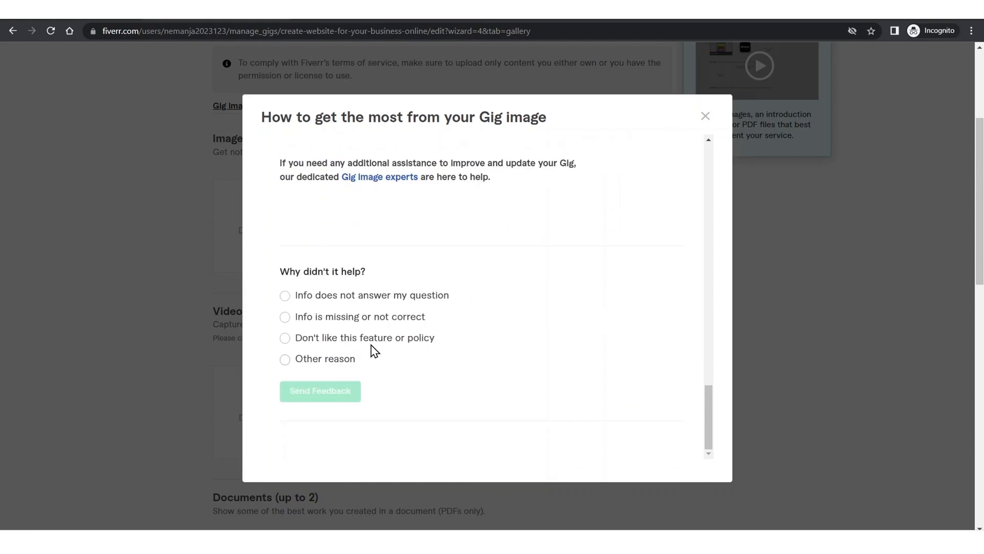
{"action": "left_click", "coordinate": [336, 338]}
{"action": "left_click", "coordinate": [323, 392]}
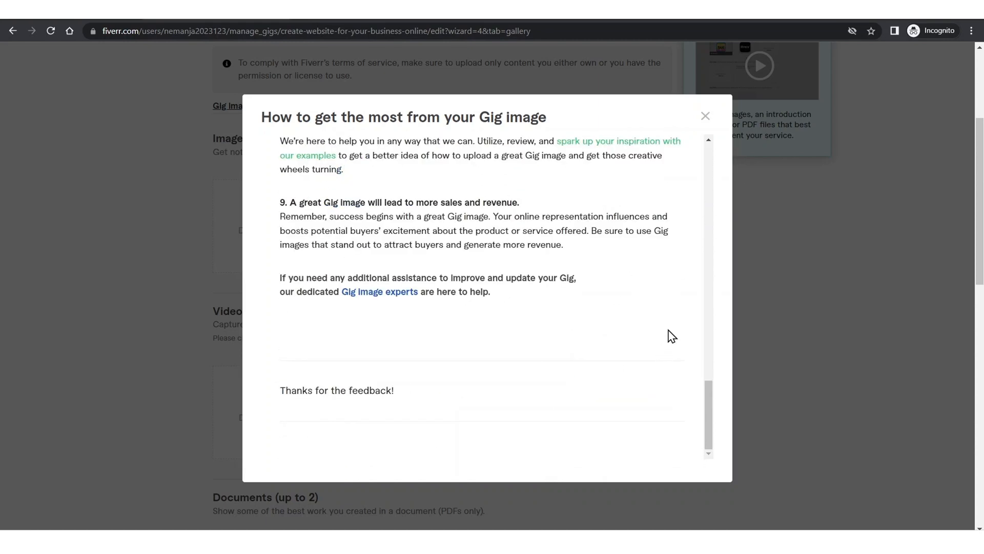
{"action": "left_click", "coordinate": [705, 117]}
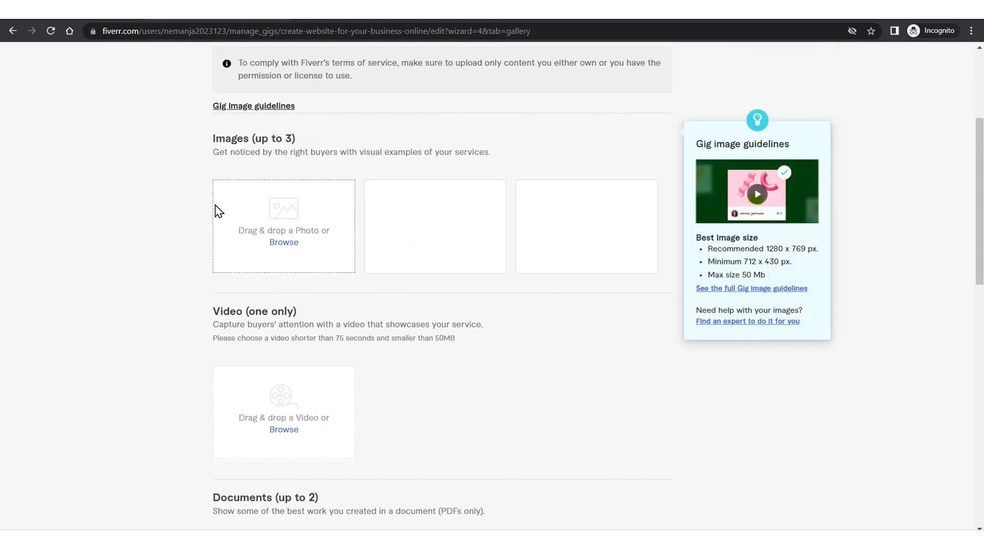
Step: Accept the declaration that the gallery materials are original and save to continue without uploading images, video or documents
{"action": "scroll", "coordinate": [496, 270], "scroll_direction": "down", "scroll_amount": 8}
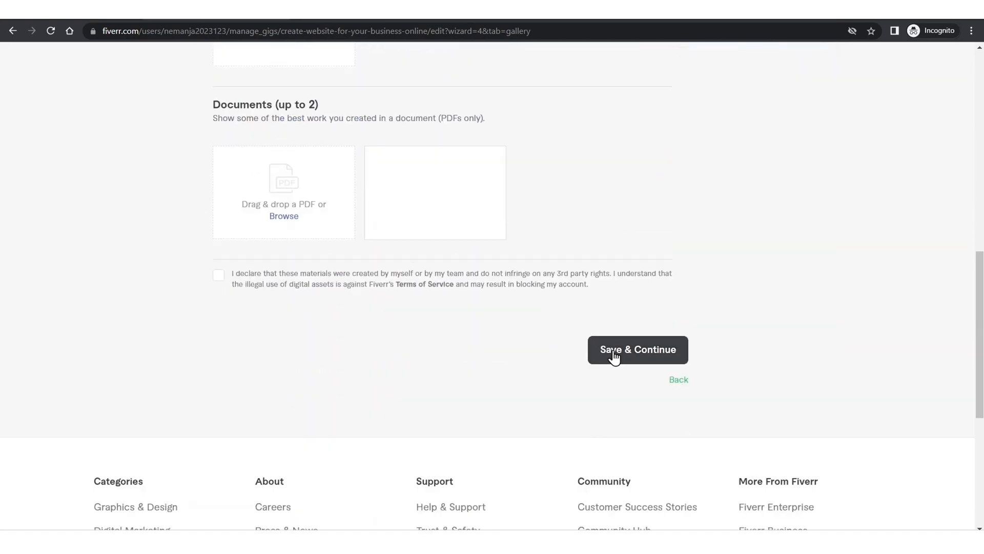
{"action": "left_click", "coordinate": [219, 275]}
{"action": "left_click", "coordinate": [640, 352]}
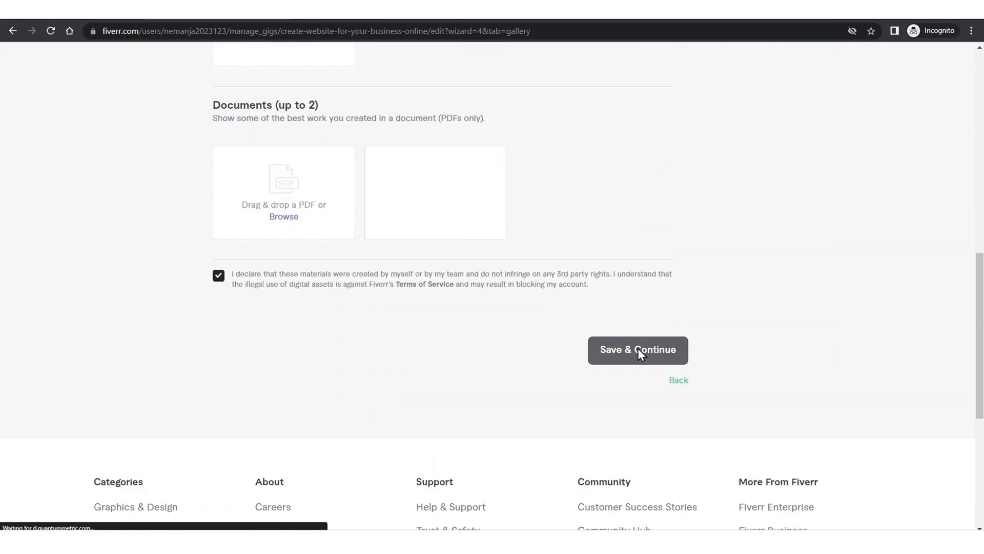
{"action": "scroll", "coordinate": [531, 347], "scroll_direction": "down", "scroll_amount": 10}
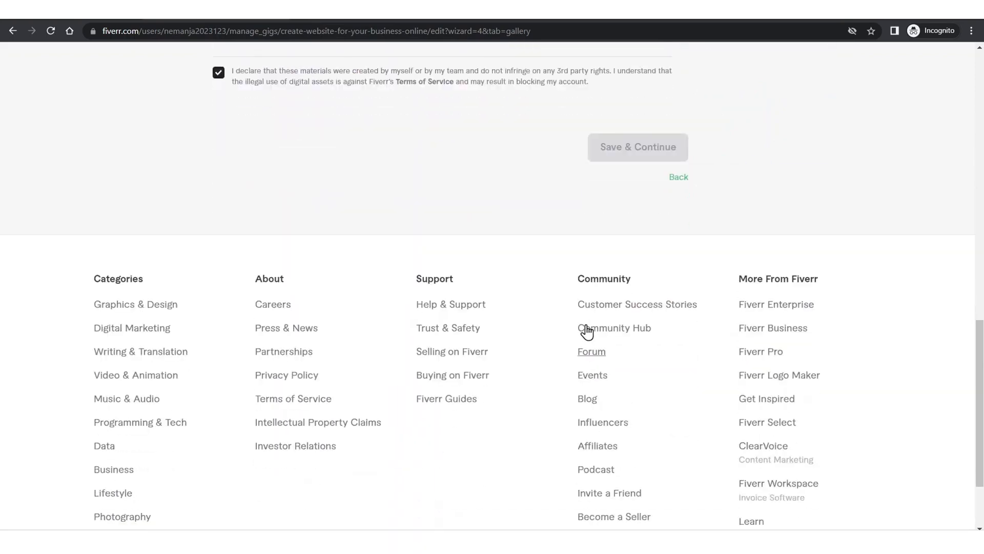
{"action": "scroll", "coordinate": [521, 192], "scroll_direction": "up", "scroll_amount": 4}
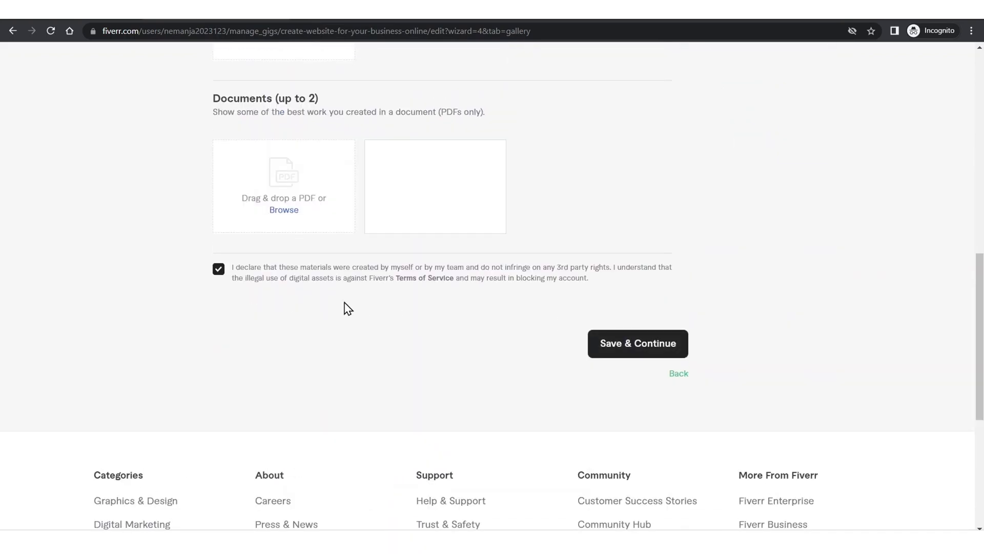
{"action": "left_click", "coordinate": [632, 346]}
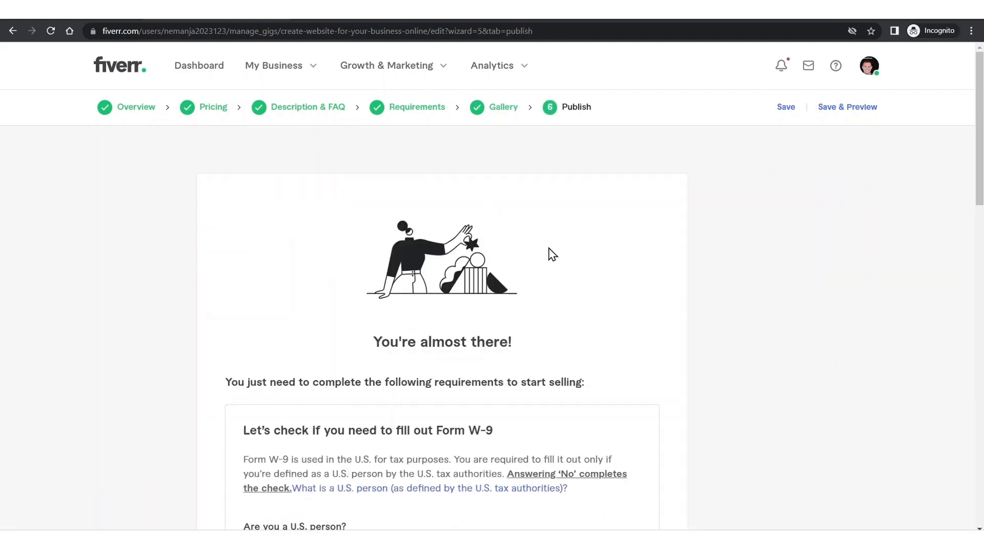
Step: Answer No to being a U.S. person in the Form W-9 check, save it and dismiss the confirmation
{"action": "scroll", "coordinate": [552, 254], "scroll_direction": "down", "scroll_amount": 4}
{"action": "scroll", "coordinate": [351, 220], "scroll_direction": "down", "scroll_amount": 8}
{"action": "scroll", "coordinate": [328, 211], "scroll_direction": "up", "scroll_amount": 4}
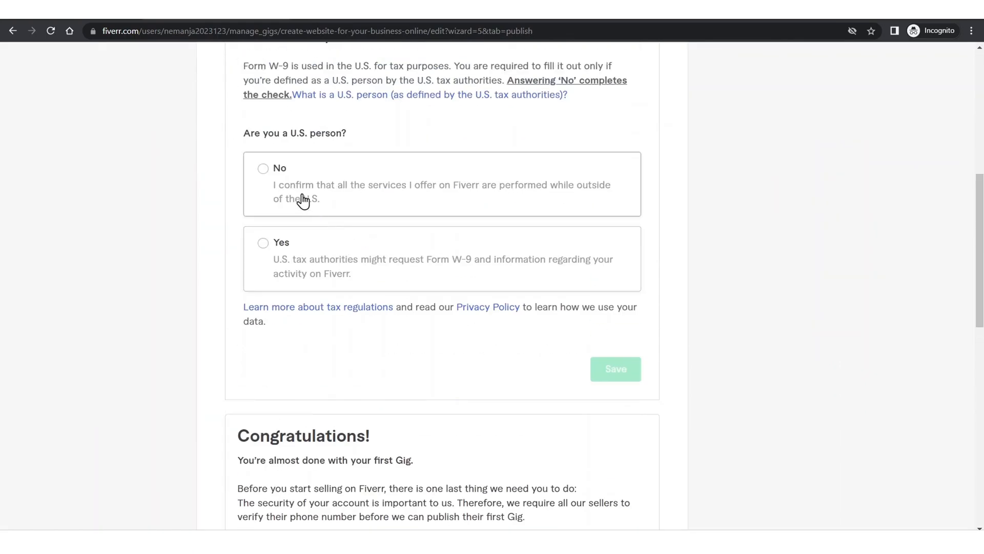
{"action": "left_click", "coordinate": [319, 188]}
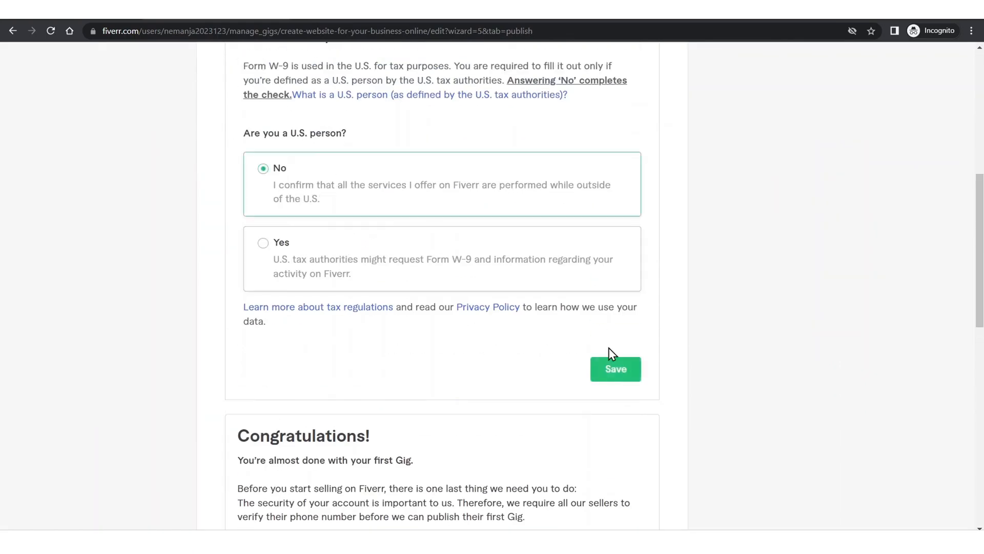
{"action": "left_click", "coordinate": [637, 378]}
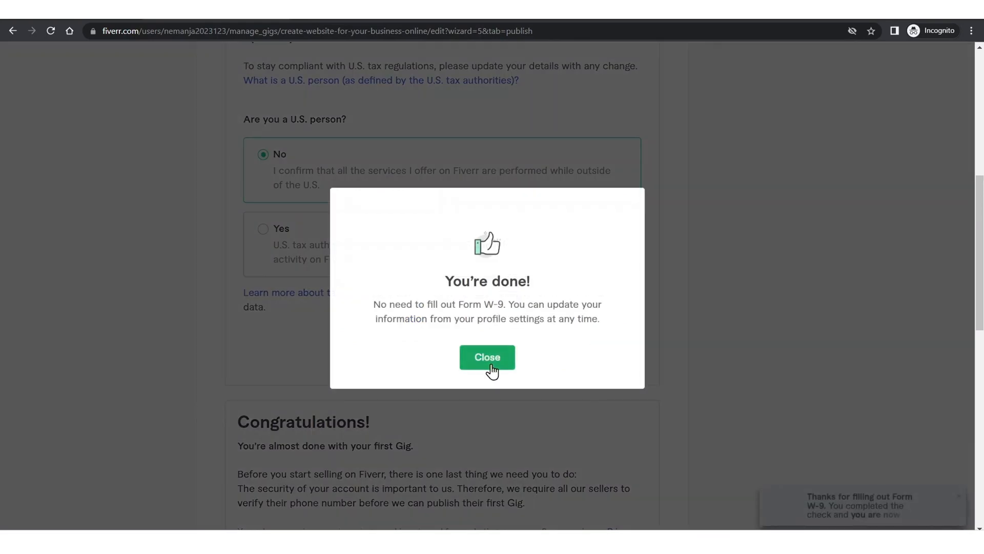
{"action": "left_click", "coordinate": [492, 368]}
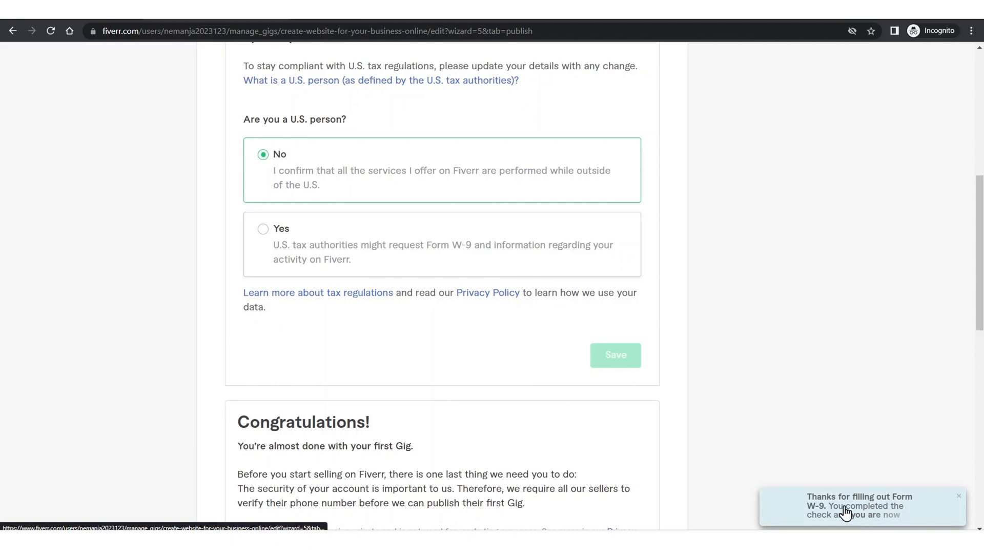
Step: Start the phone number verification with Serbia as the country and get ready to enter the phone number
{"action": "scroll", "coordinate": [517, 357], "scroll_direction": "down", "scroll_amount": 4}
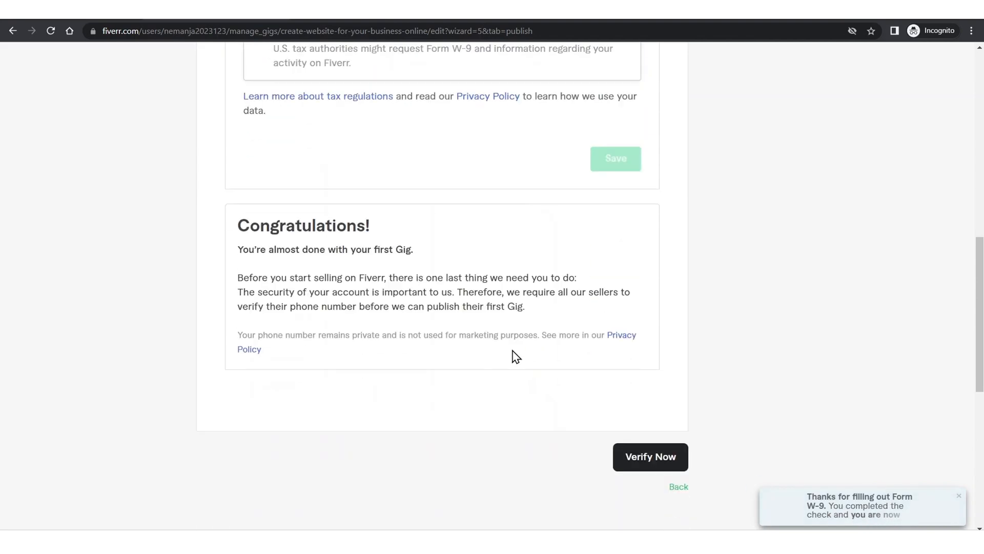
{"action": "left_click", "coordinate": [639, 461]}
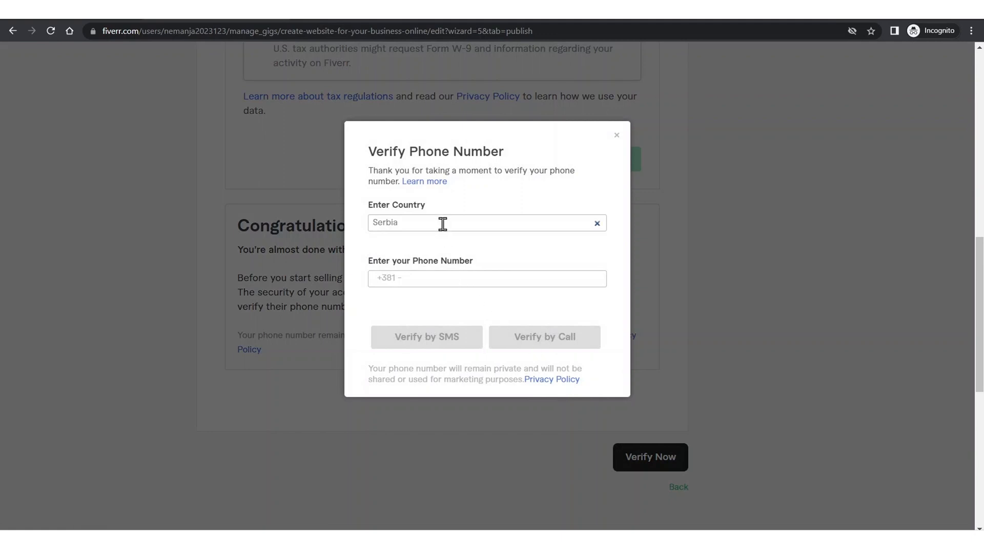
{"action": "left_click", "coordinate": [443, 224]}
{"action": "left_click", "coordinate": [437, 244]}
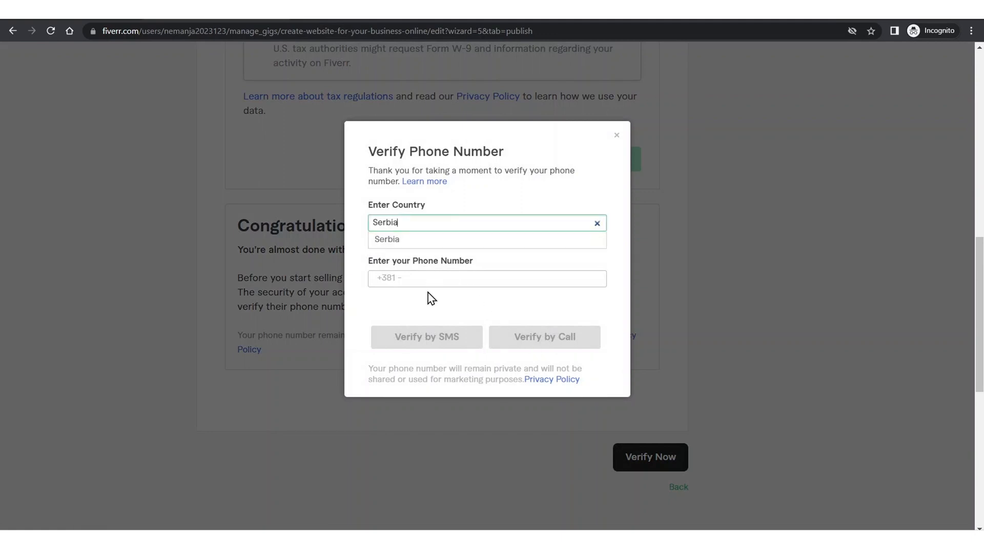
{"action": "left_click", "coordinate": [430, 284]}
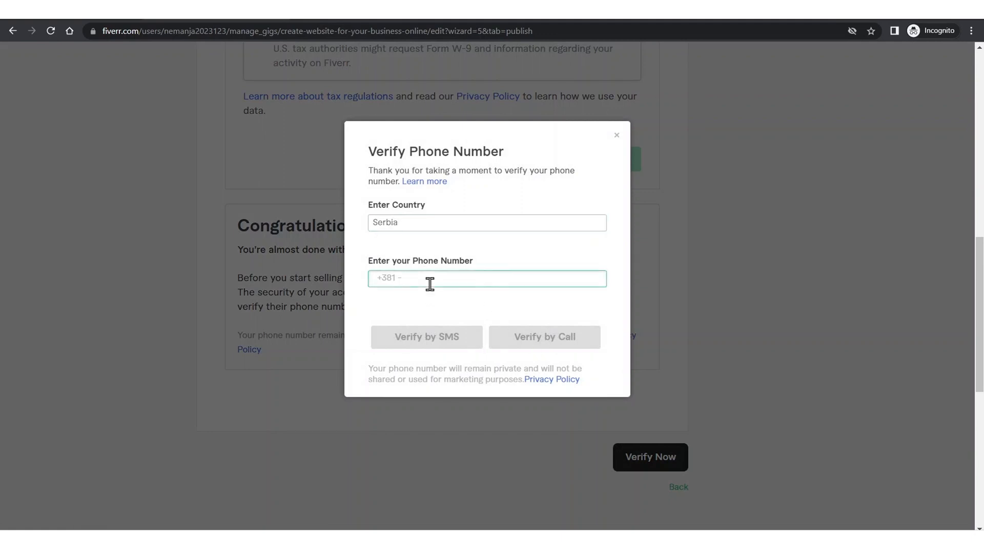